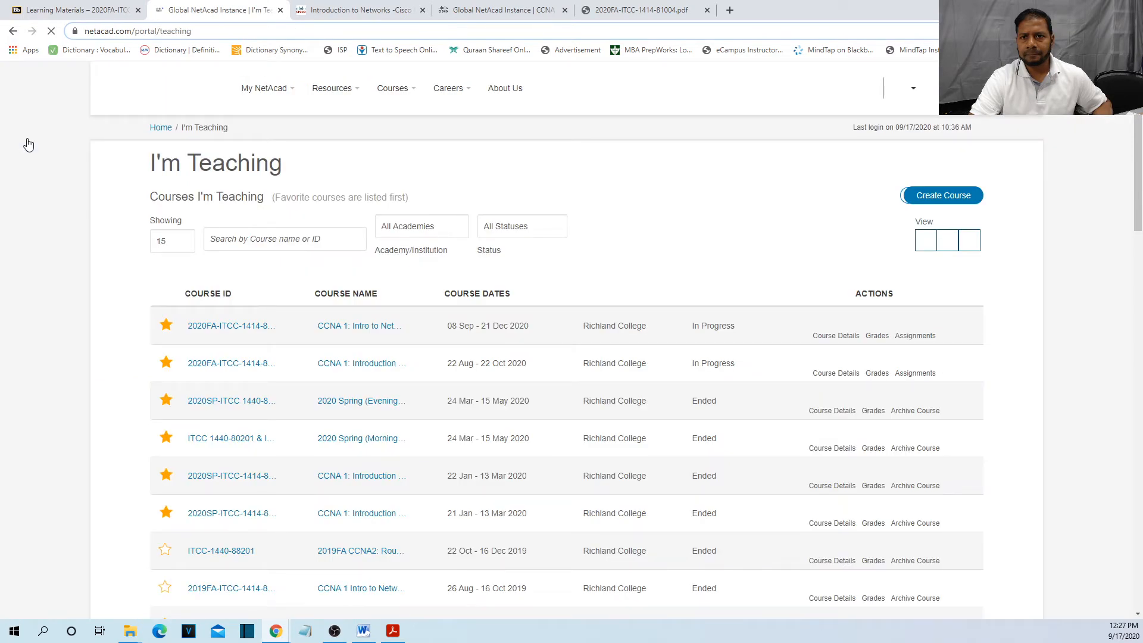
Show the NetAcad Resources menu, then highlight and deselect the I'm Teaching heading.
{"action": "mouse_move", "coordinate": [332, 119]}
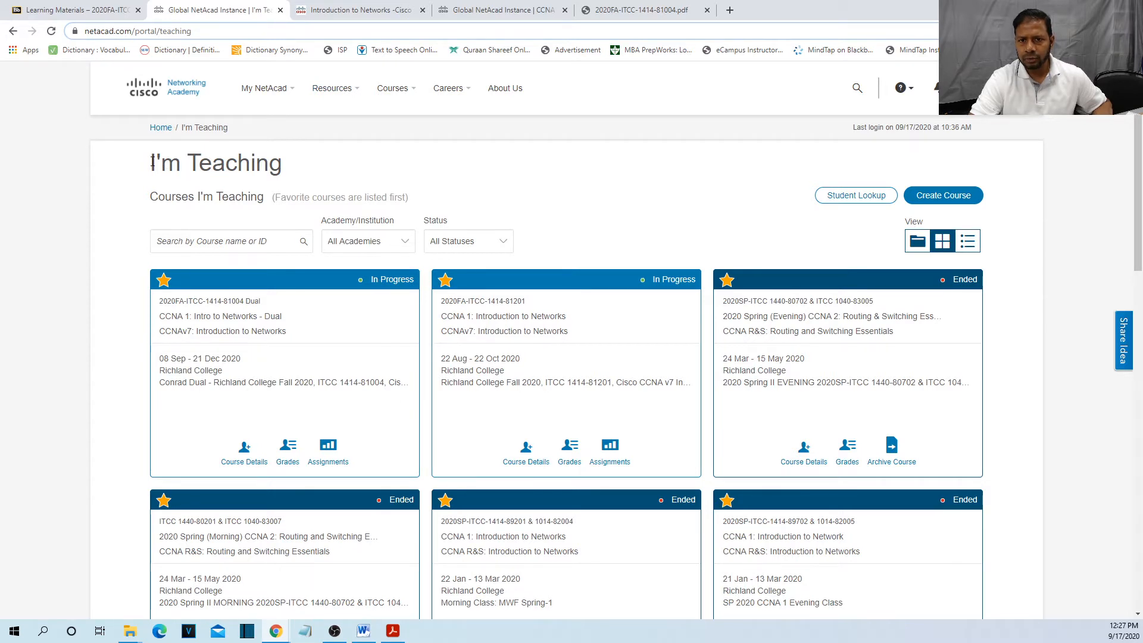
{"action": "left_click_drag", "start_coordinate": [150, 164], "coordinate": [305, 162]}
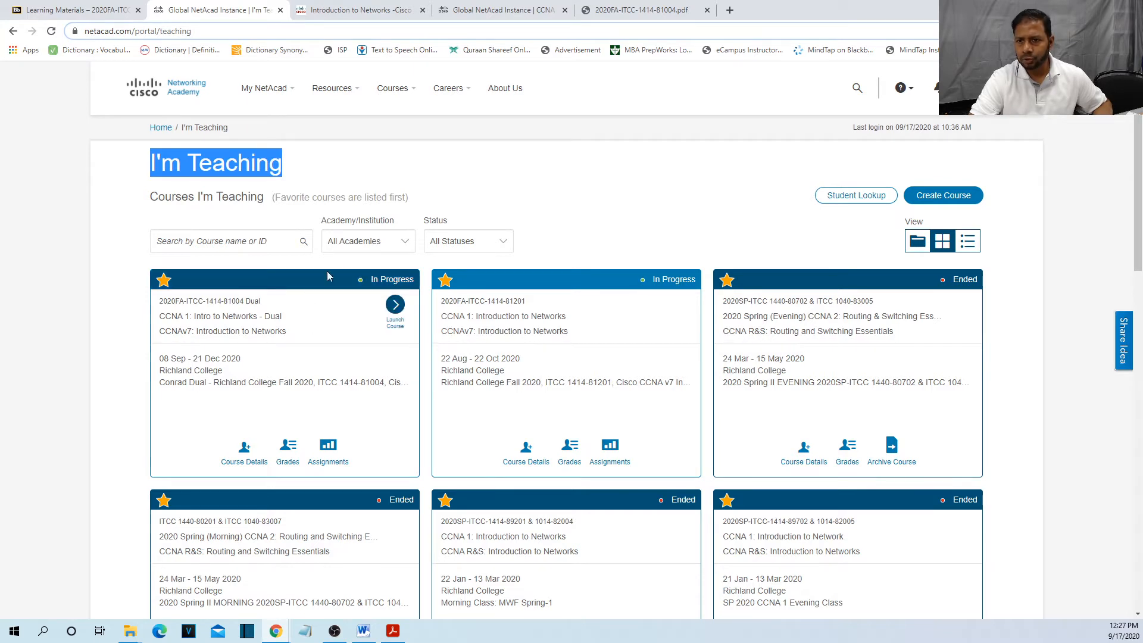
{"action": "left_click", "coordinate": [420, 138]}
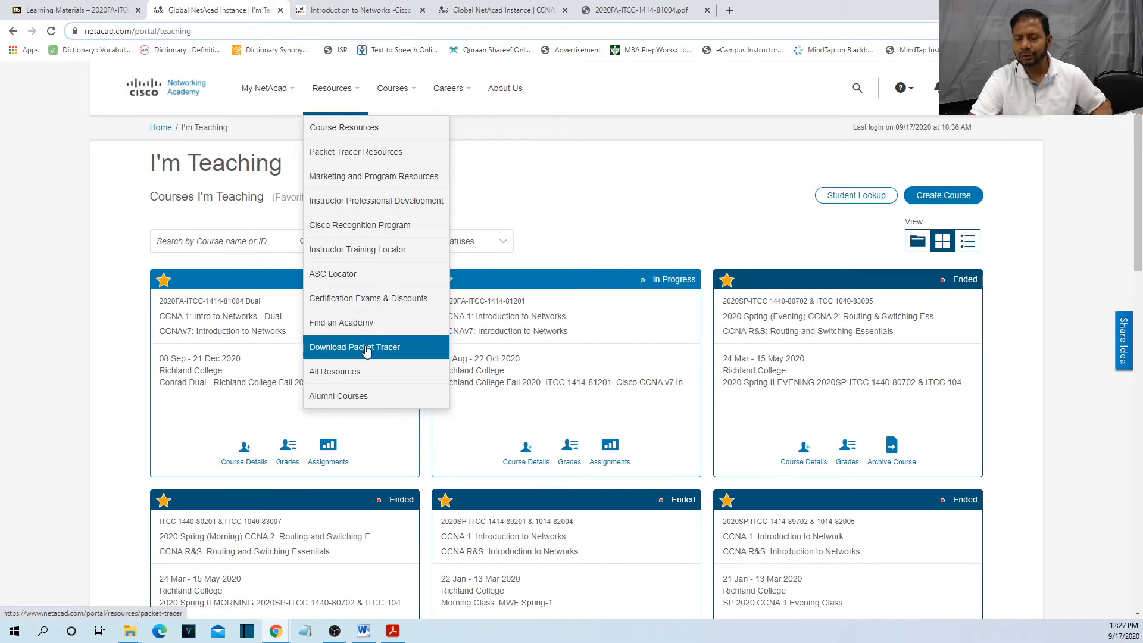
Open the Download Cisco Packet Tracer page and scroll to its Download section.
{"action": "left_click", "coordinate": [422, 353]}
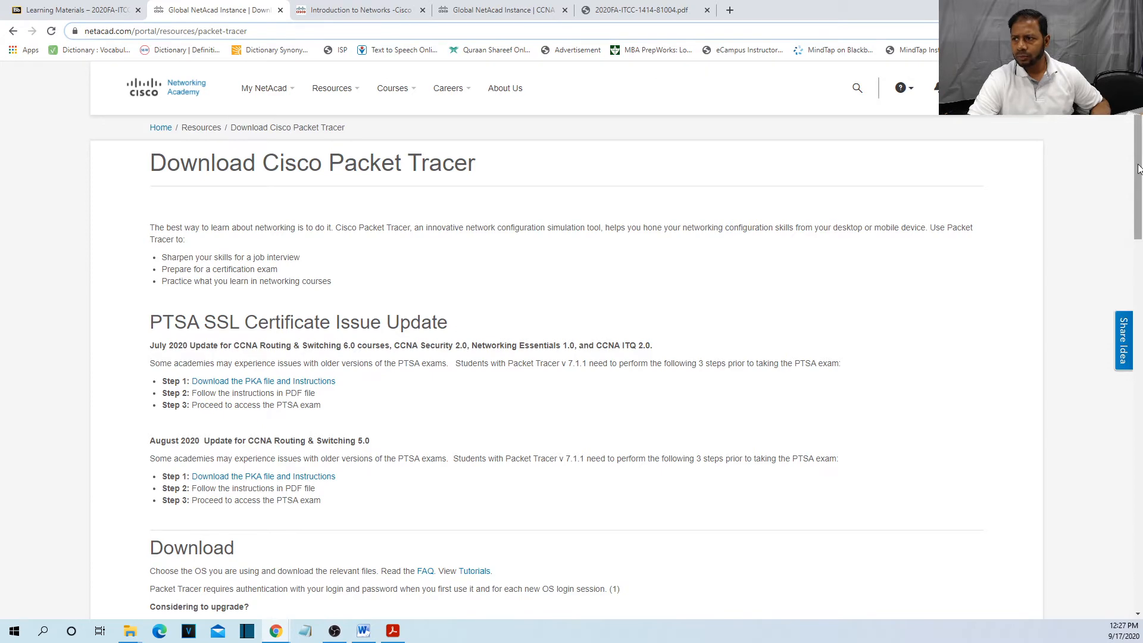
{"action": "left_click_drag", "start_coordinate": [1138, 169], "coordinate": [1140, 297]}
{"action": "left_click", "coordinate": [232, 165]}
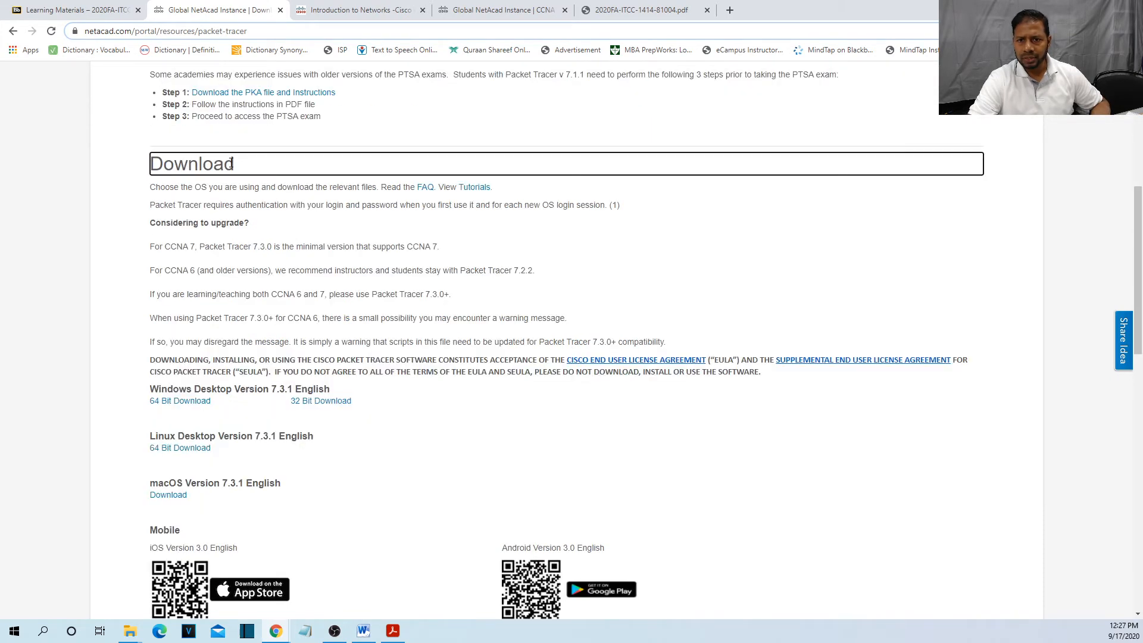
{"action": "left_click_drag", "start_coordinate": [231, 165], "coordinate": [152, 166]}
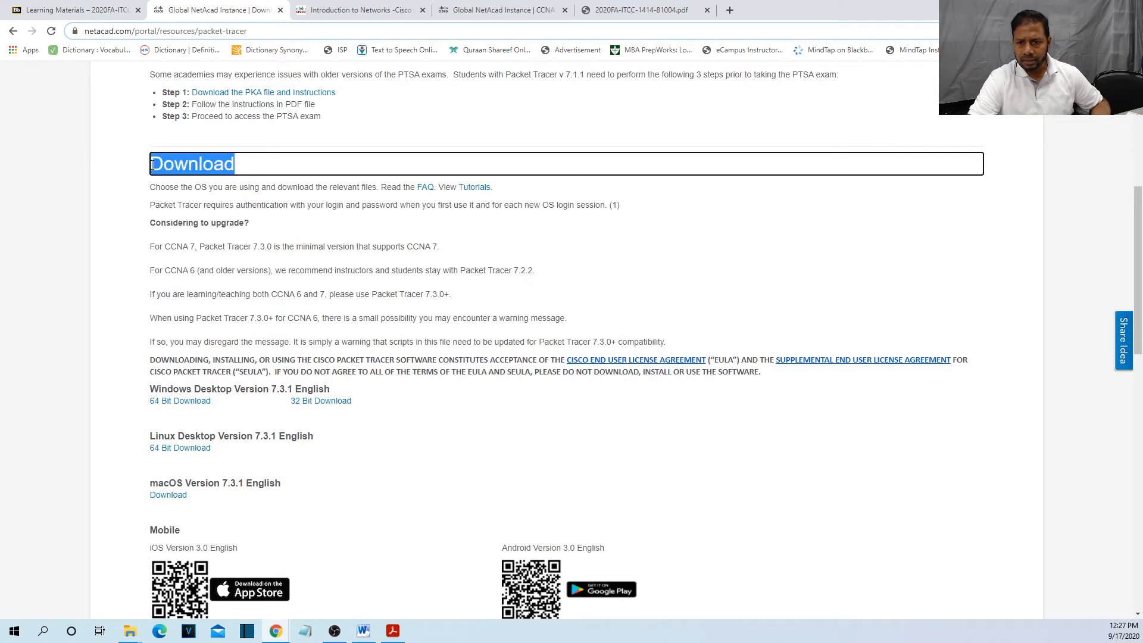
{"action": "left_click", "coordinate": [225, 408]}
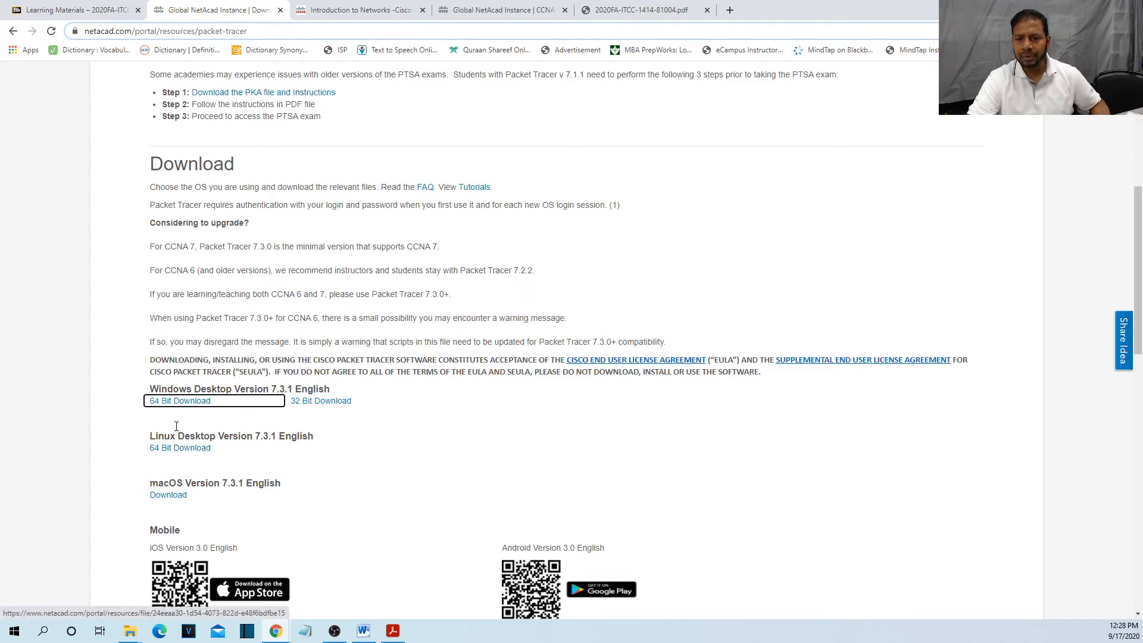
Highlight the Windows heading among the 7.3.1 downloads, then clear the highlight.
{"action": "left_click", "coordinate": [409, 423]}
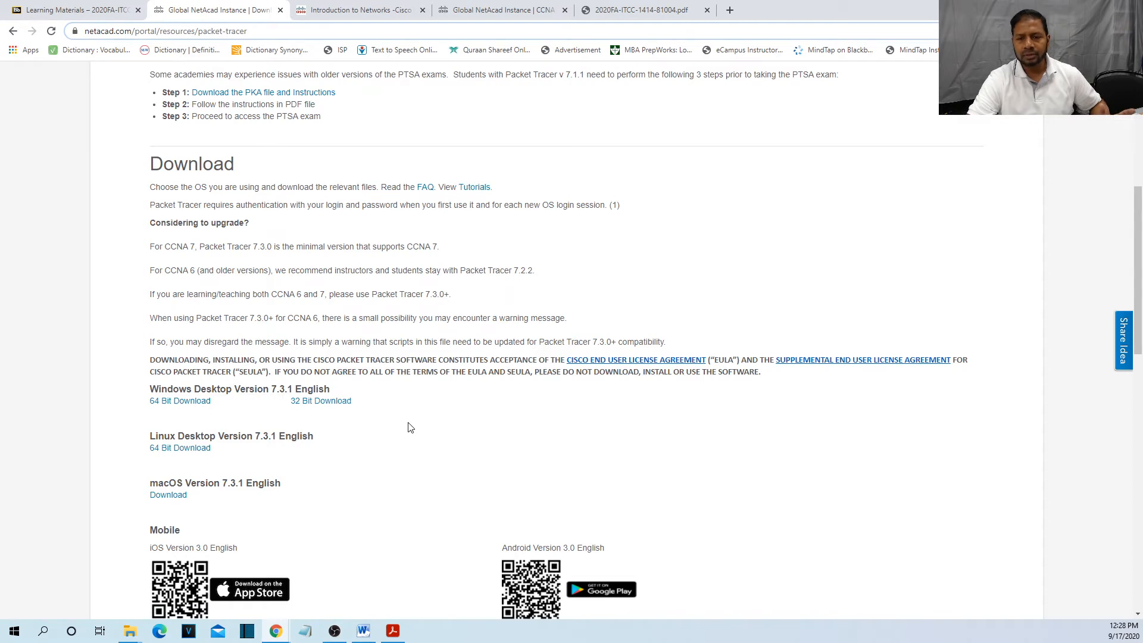
{"action": "double_click", "coordinate": [158, 389]}
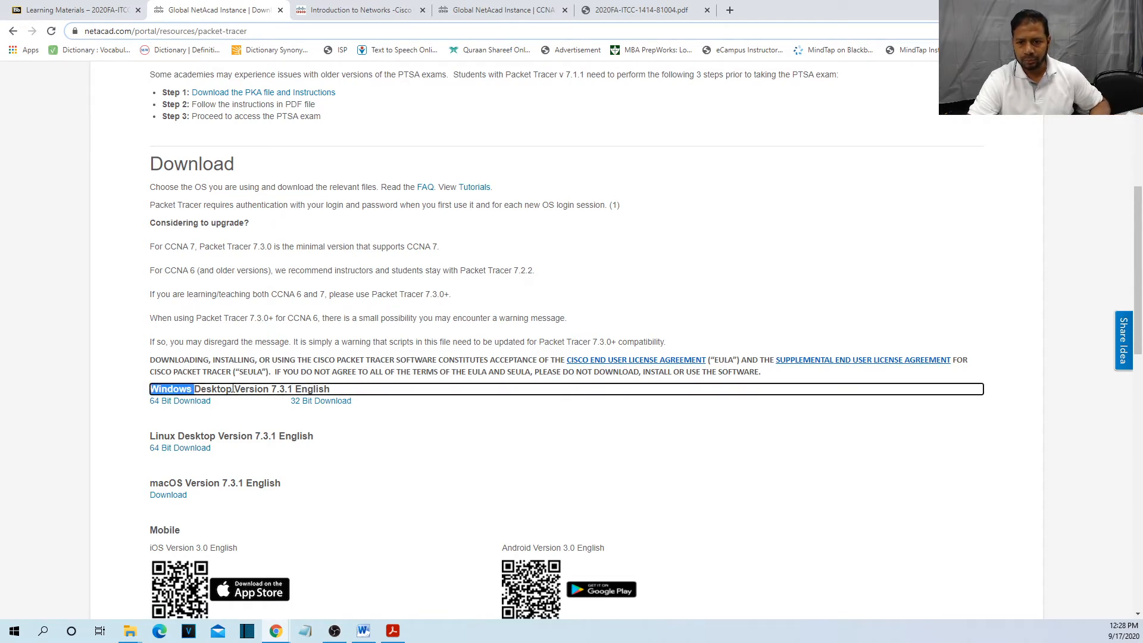
{"action": "left_click", "coordinate": [256, 408]}
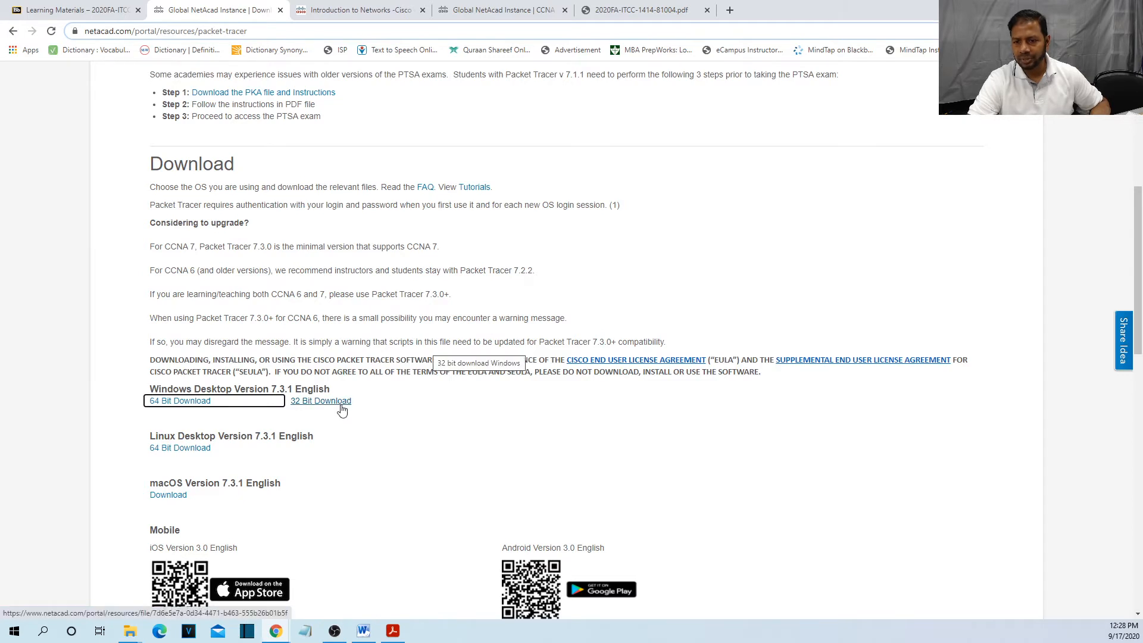
Download the 64-bit Windows Packet Tracer 7.3.1 installer and save it to Downloads.
{"action": "left_click", "coordinate": [192, 408]}
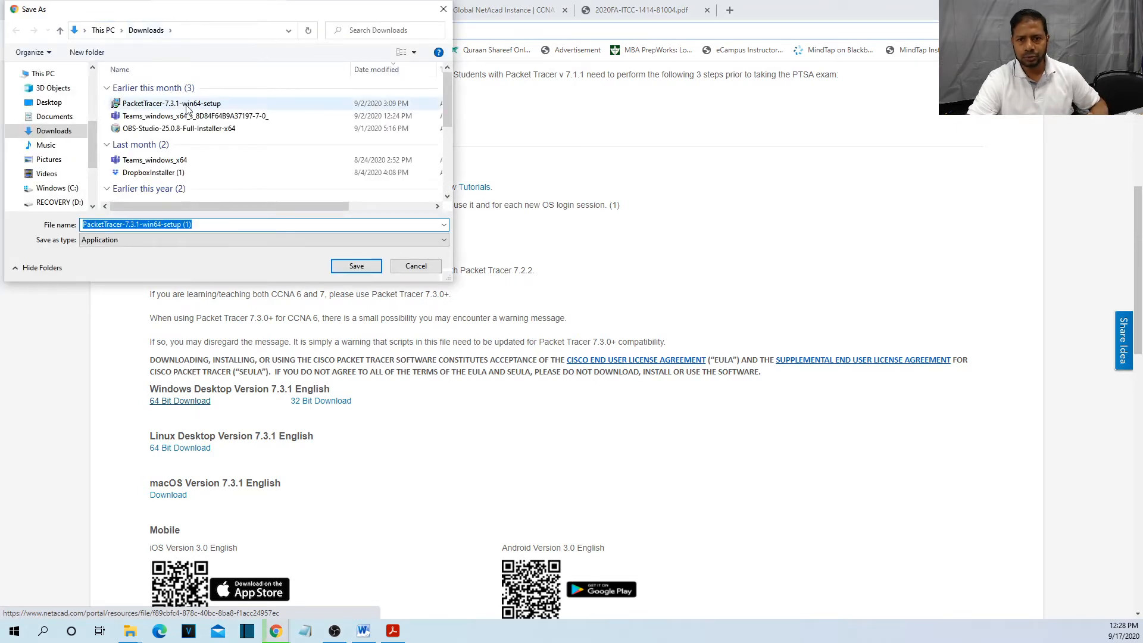
{"action": "left_click", "coordinate": [357, 267]}
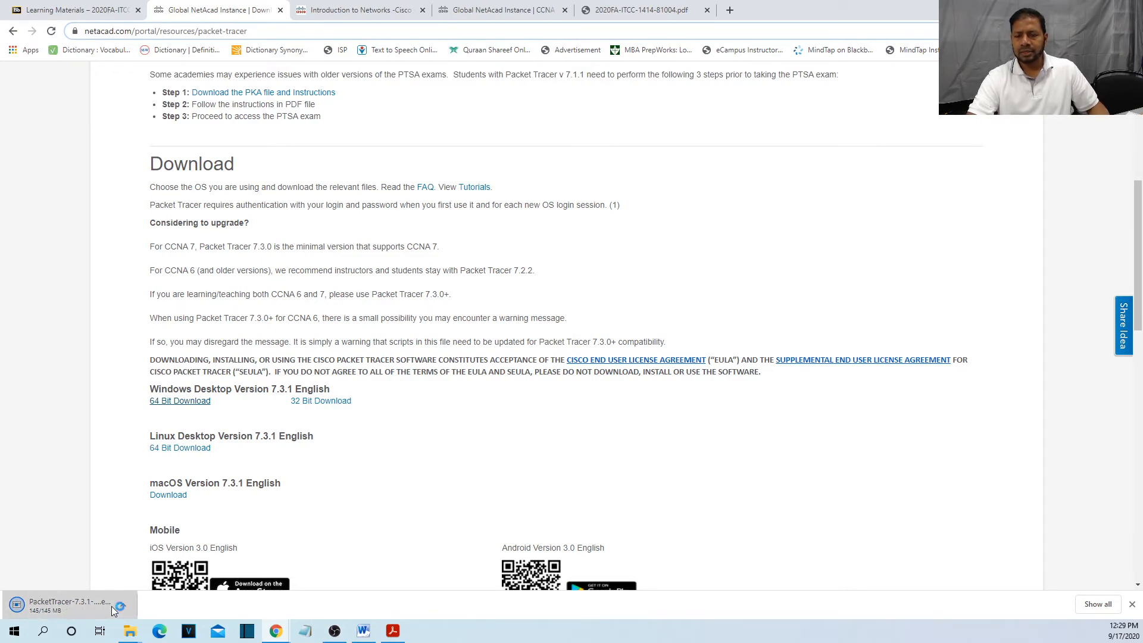
Set the Packet Tracer installer to open when done, then switch to the Introduction to Networks tab.
{"action": "left_click", "coordinate": [112, 606]}
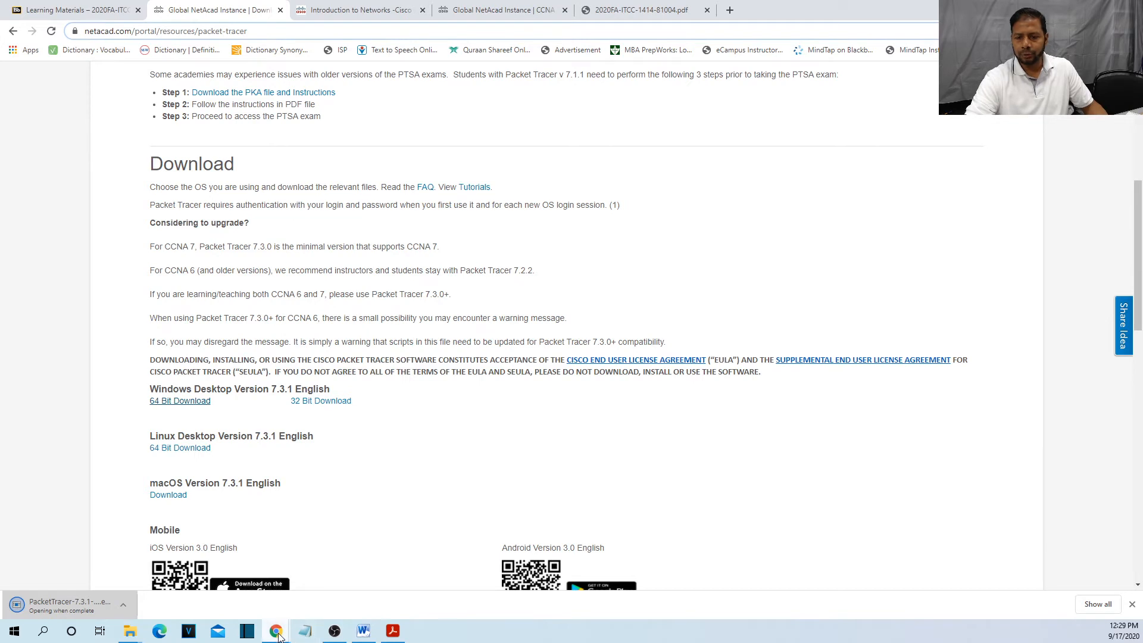
{"action": "mouse_move", "coordinate": [277, 635]}
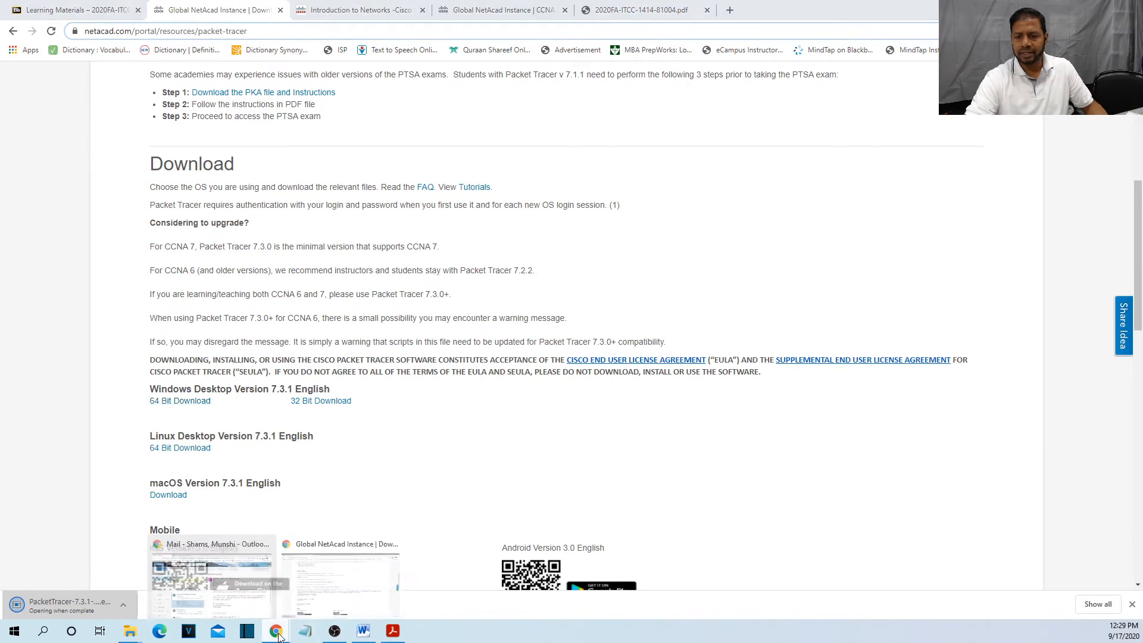
{"action": "left_click", "coordinate": [307, 594]}
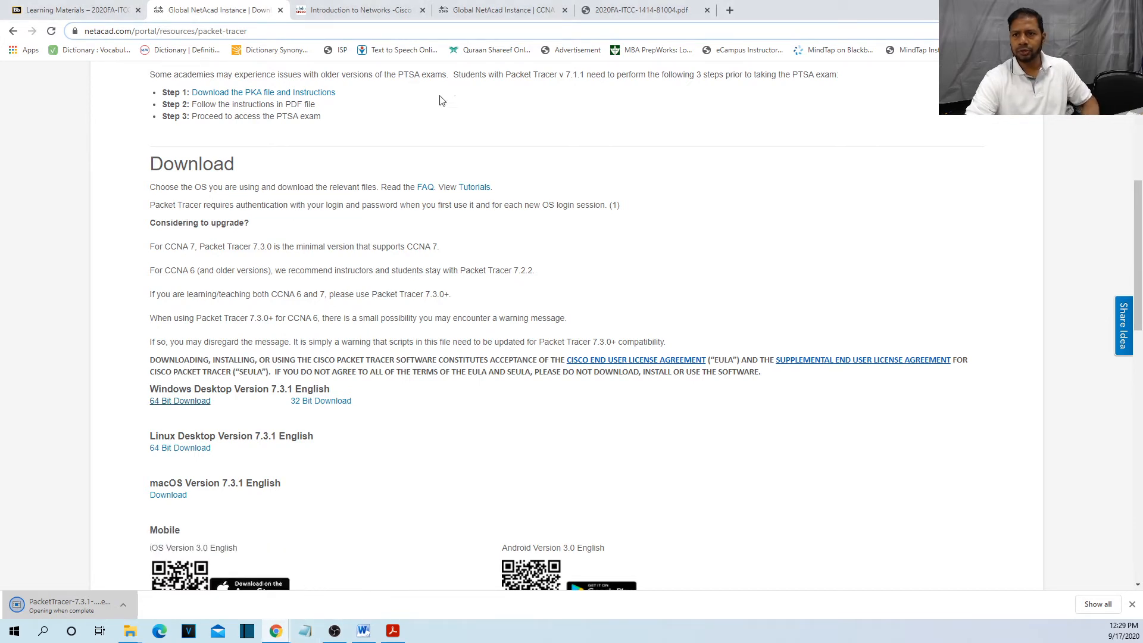
{"action": "left_click", "coordinate": [403, 15]}
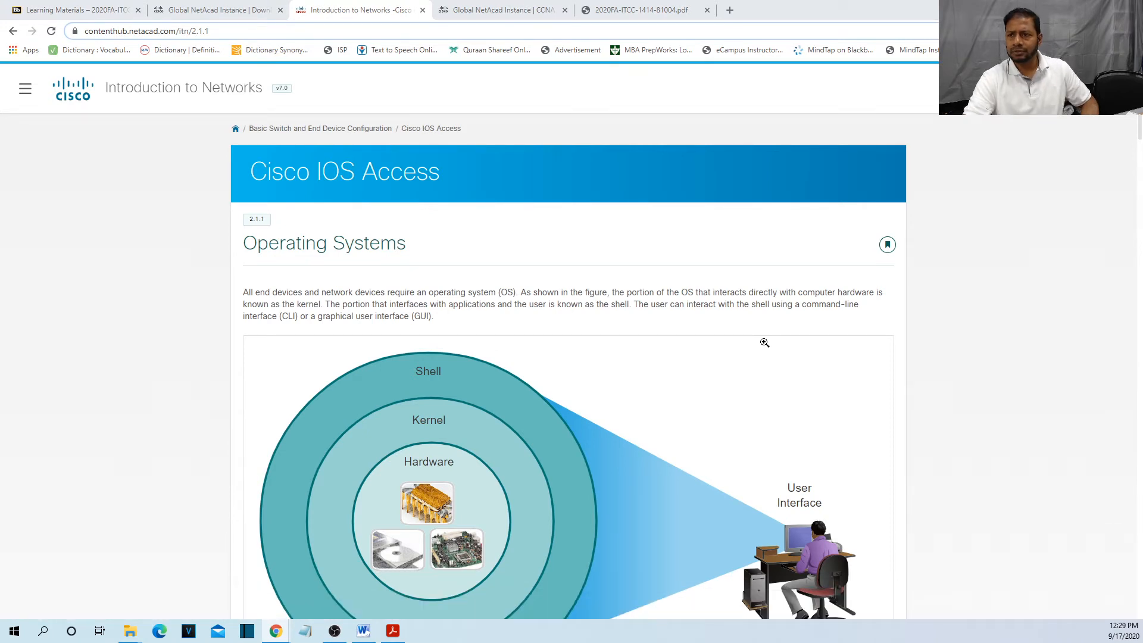
{"action": "left_click", "coordinate": [633, 6]}
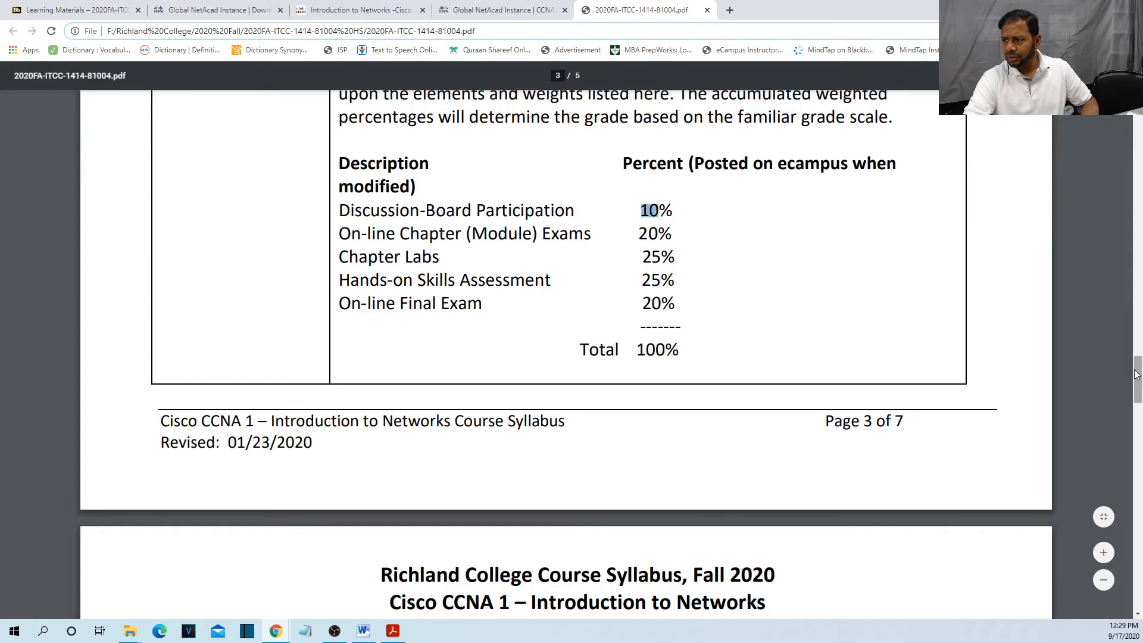
{"action": "left_click_drag", "start_coordinate": [1138, 386], "coordinate": [1138, 408]}
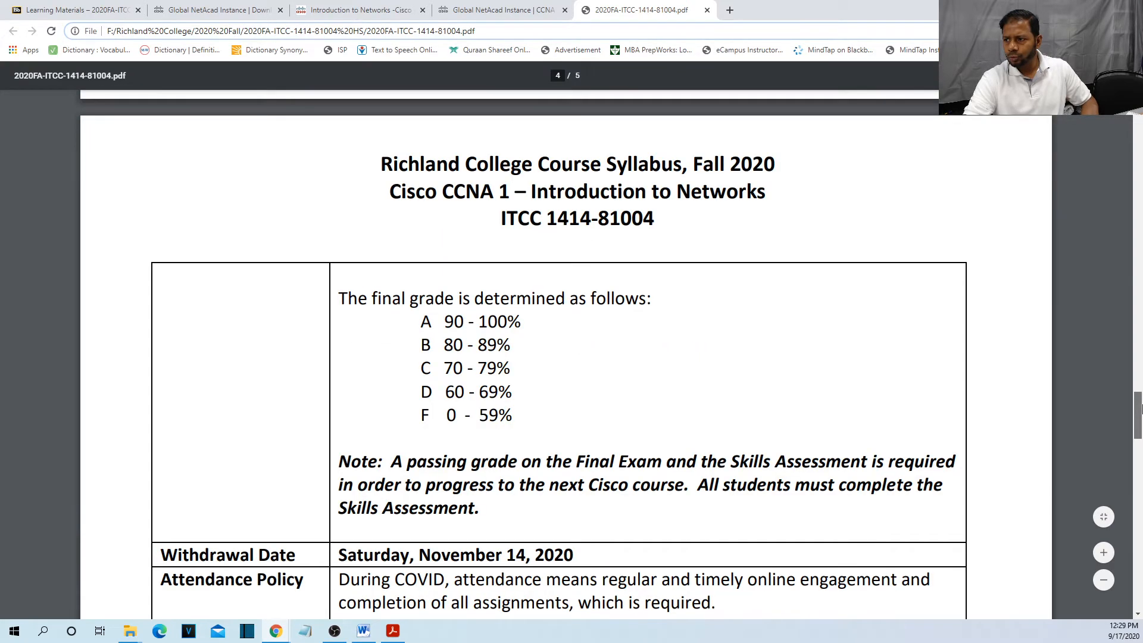
{"action": "left_click_drag", "start_coordinate": [1137, 408], "coordinate": [1138, 549]}
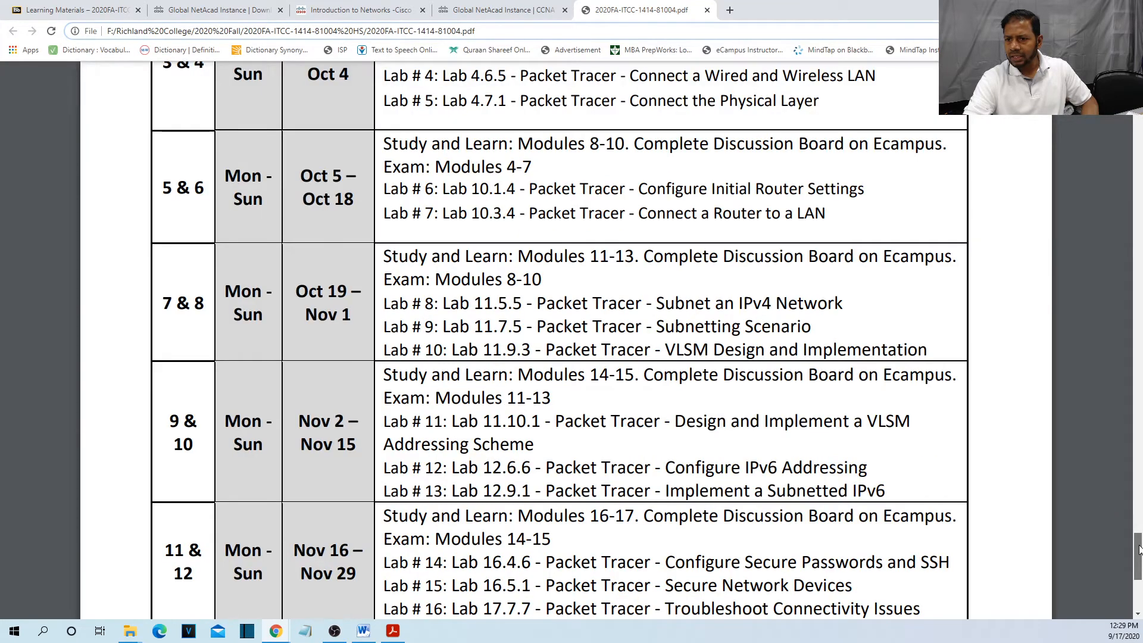
{"action": "left_click_drag", "start_coordinate": [1138, 549], "coordinate": [1135, 517]}
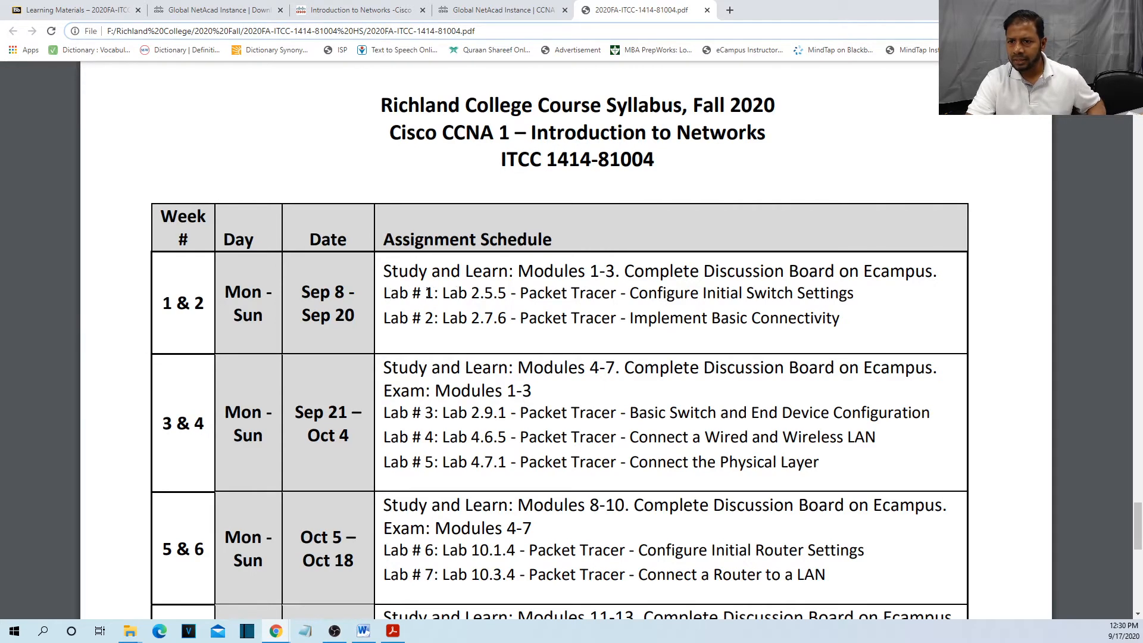
{"action": "left_click_drag", "start_coordinate": [427, 292], "coordinate": [858, 293]}
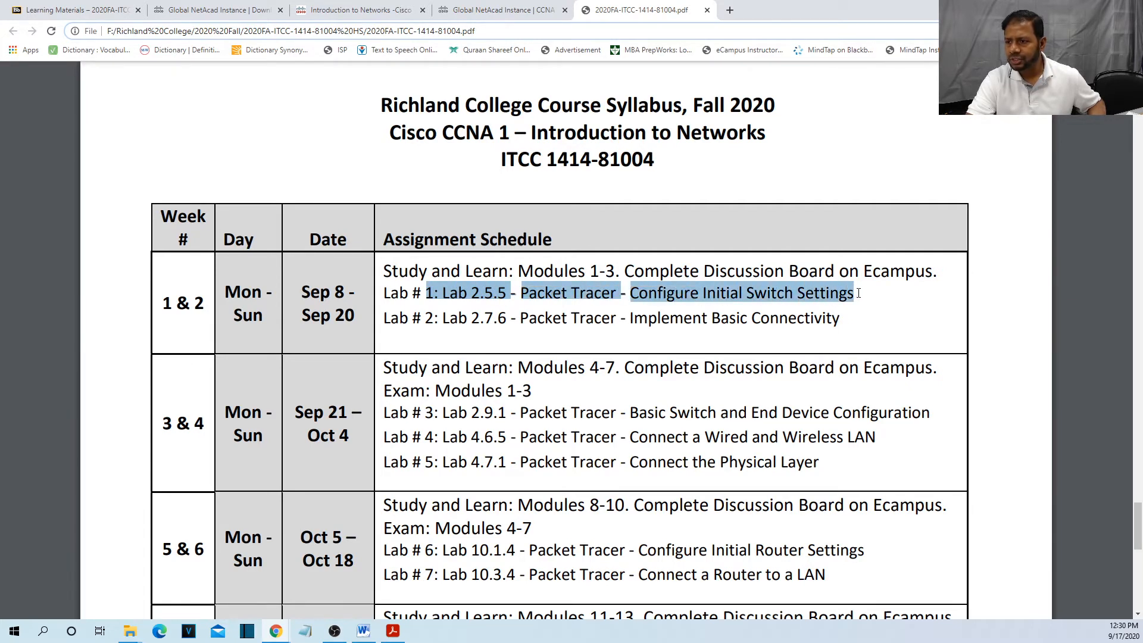
{"action": "left_click", "coordinate": [858, 293]}
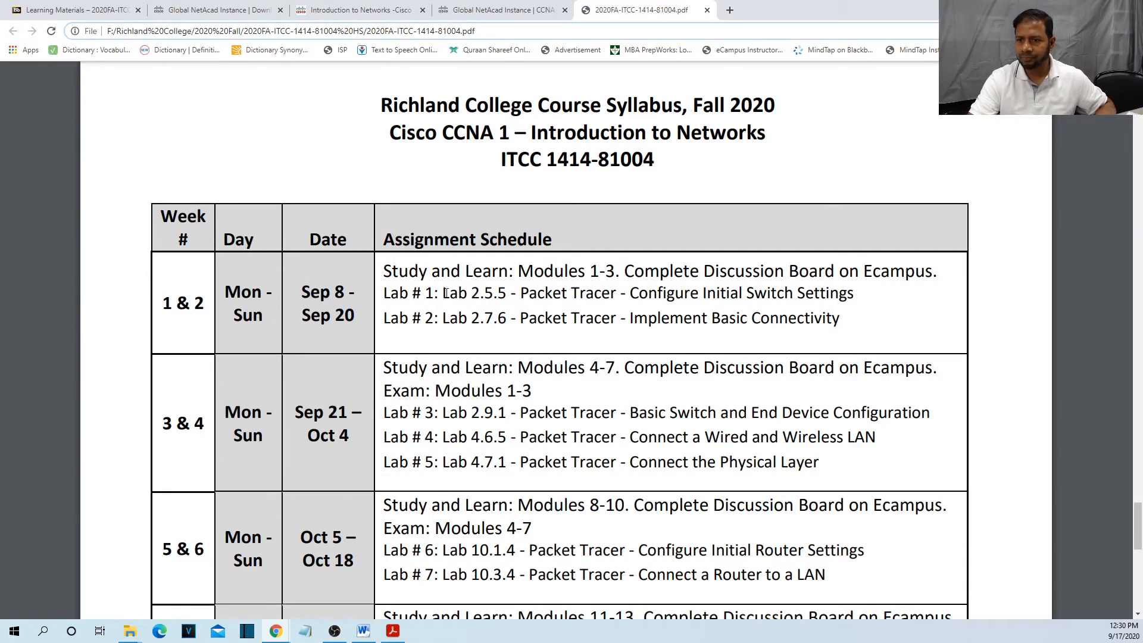
{"action": "left_click_drag", "start_coordinate": [447, 293], "coordinate": [515, 292]}
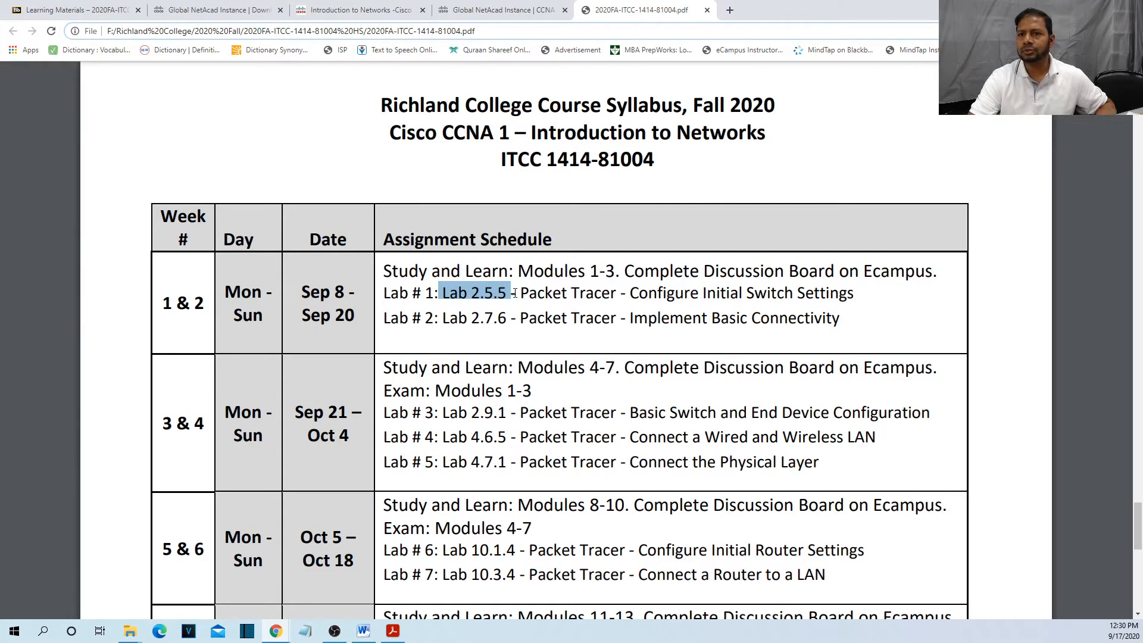
{"action": "left_click", "coordinate": [387, 11]}
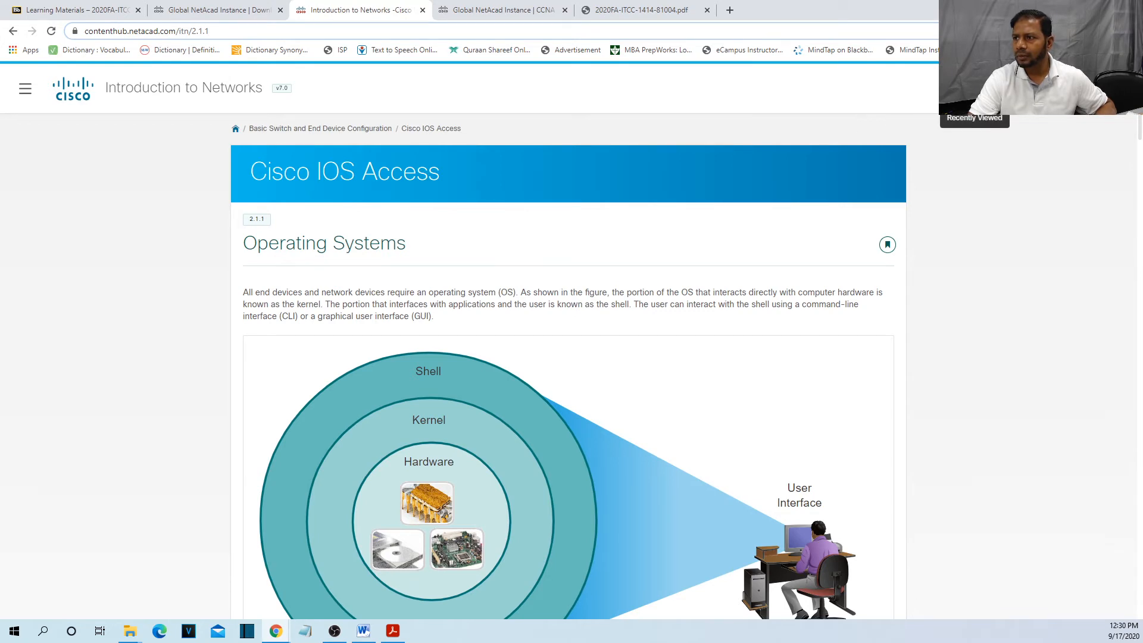
Show the course chapter navigation sidebar.
{"action": "left_click", "coordinate": [25, 89]}
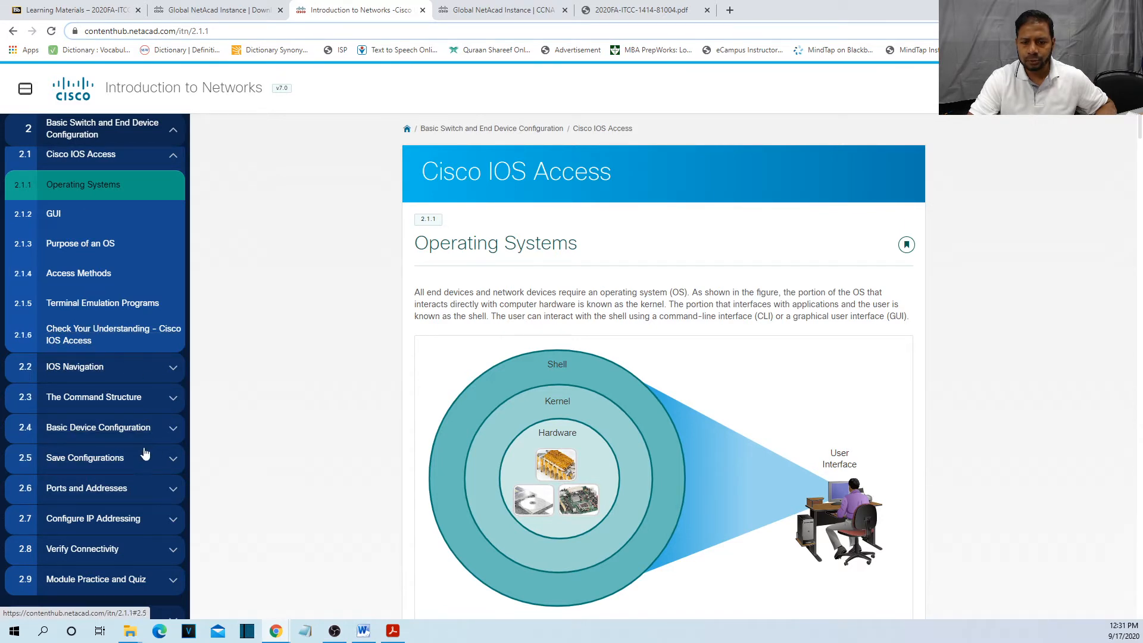
{"action": "left_click", "coordinate": [26, 89]}
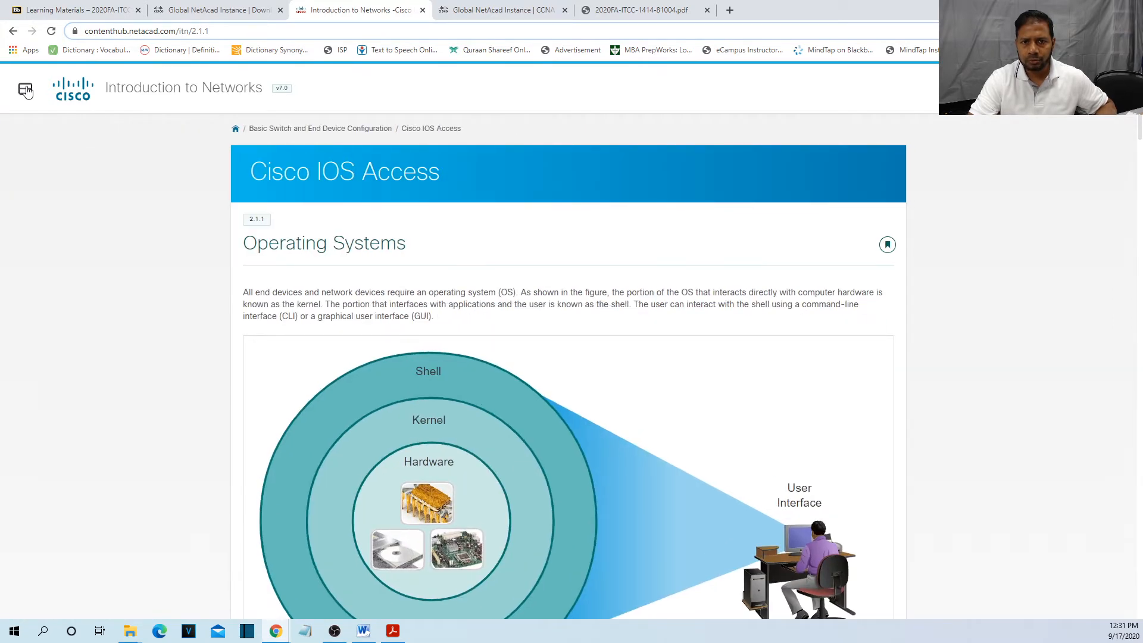
{"action": "left_click", "coordinate": [26, 89]}
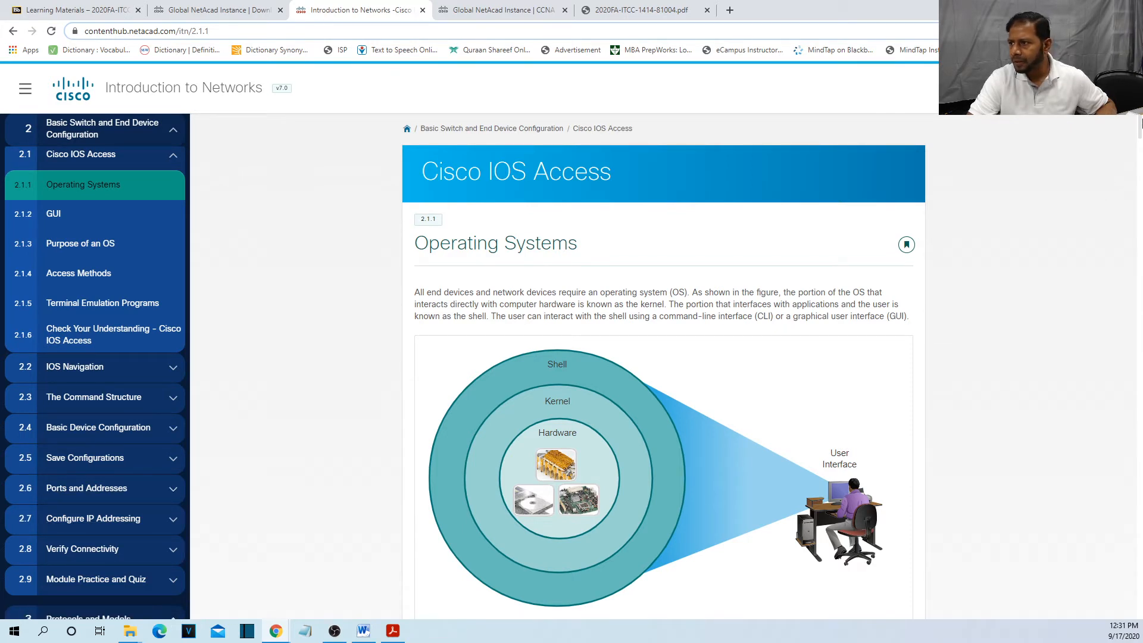
Scroll the outline and expand 2.5 Save Configurations to reveal topics 2.5.1 through 2.5.5.
{"action": "left_click_drag", "start_coordinate": [1139, 116], "coordinate": [1140, 303]}
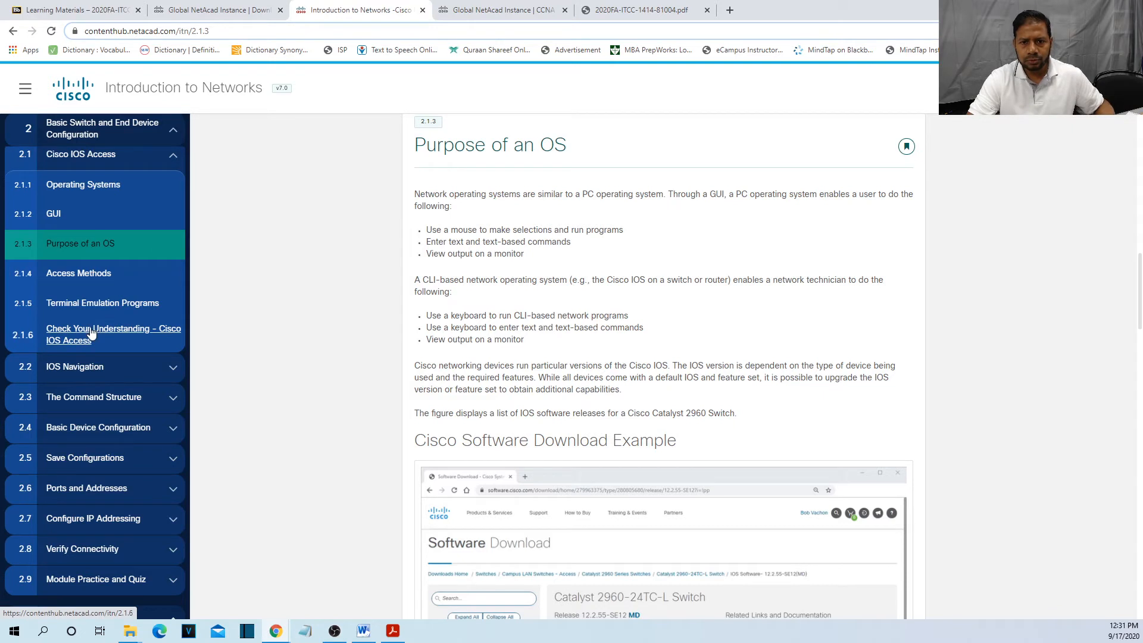
{"action": "scroll", "coordinate": [91, 333], "scroll_direction": "down", "scroll_amount": 3}
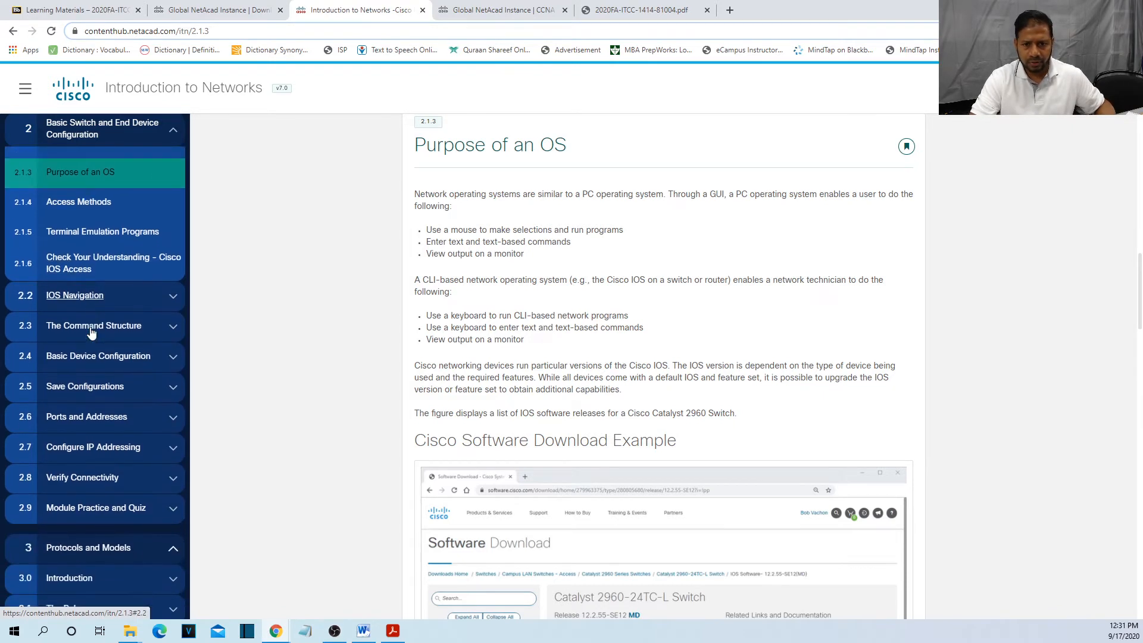
{"action": "scroll", "coordinate": [91, 333], "scroll_direction": "down", "scroll_amount": 3}
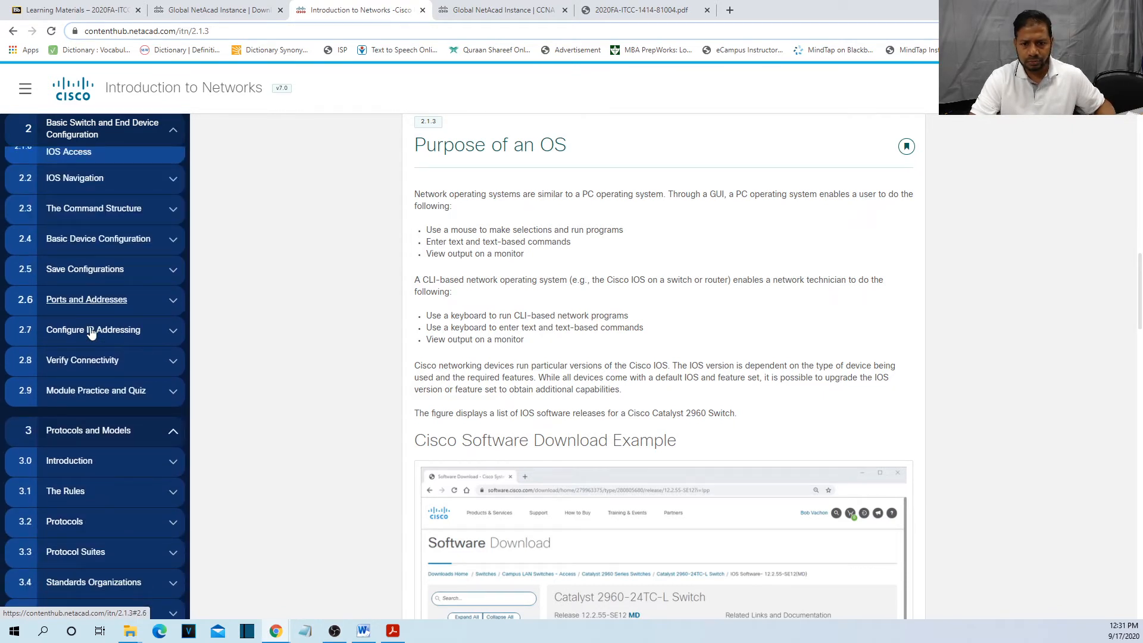
{"action": "scroll", "coordinate": [91, 333], "scroll_direction": "down", "scroll_amount": 5}
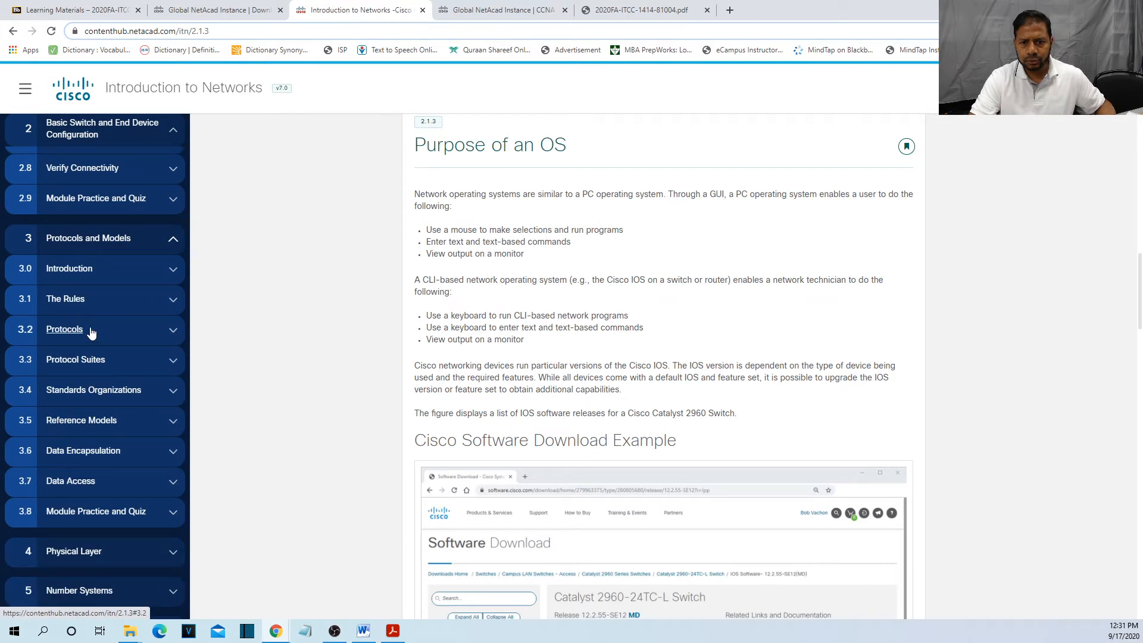
{"action": "scroll", "coordinate": [90, 334], "scroll_direction": "down", "scroll_amount": 10}
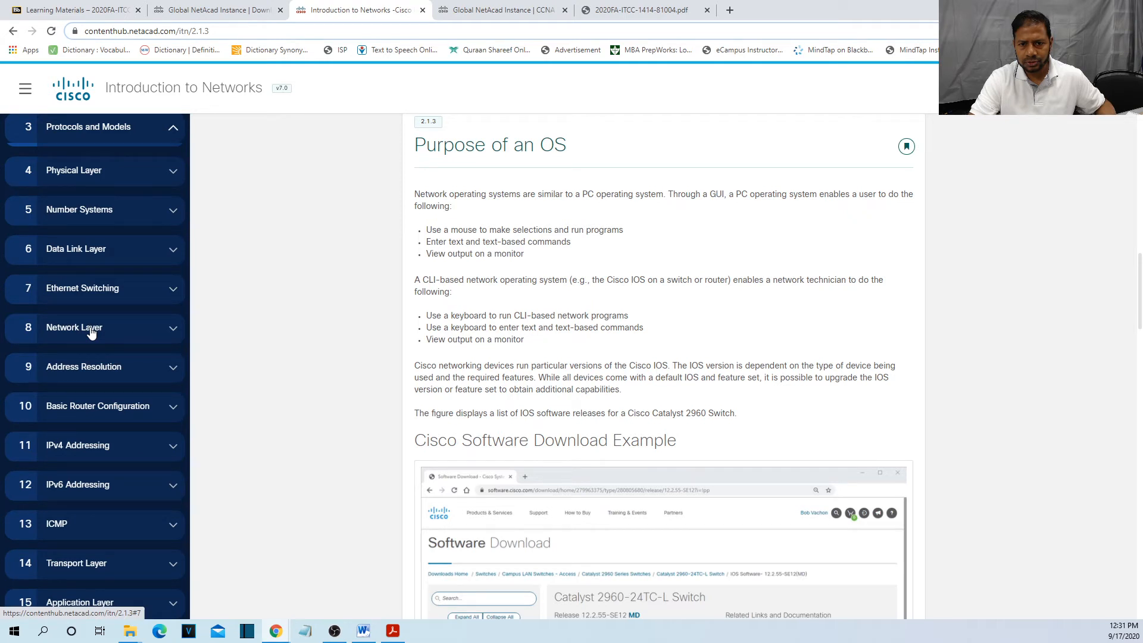
{"action": "scroll", "coordinate": [90, 334], "scroll_direction": "up", "scroll_amount": 13}
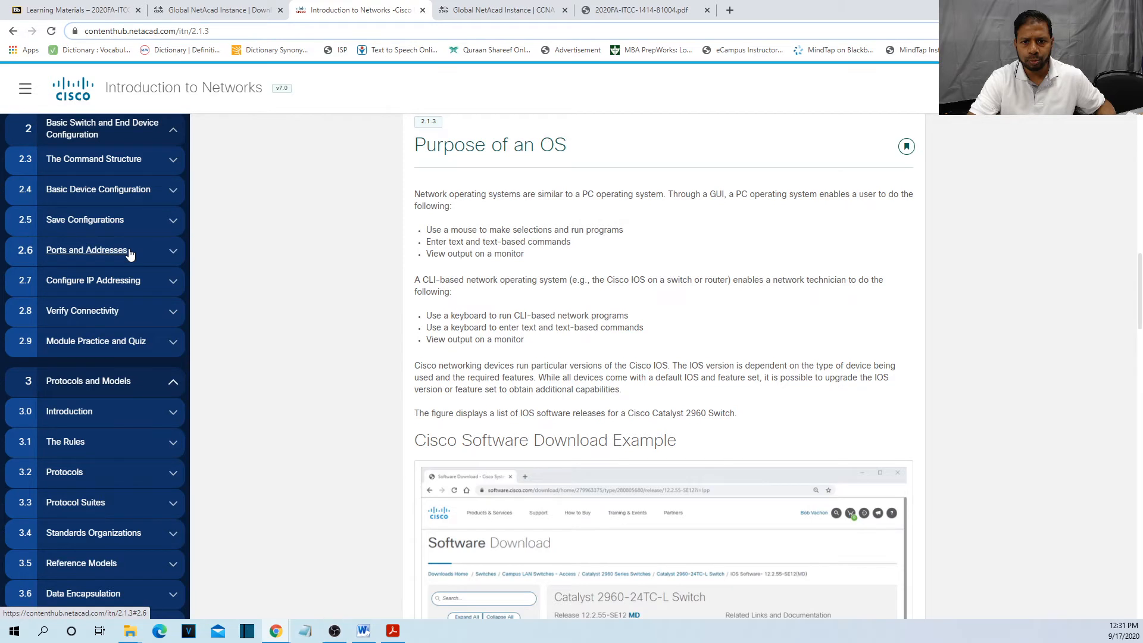
{"action": "left_click", "coordinate": [172, 221]}
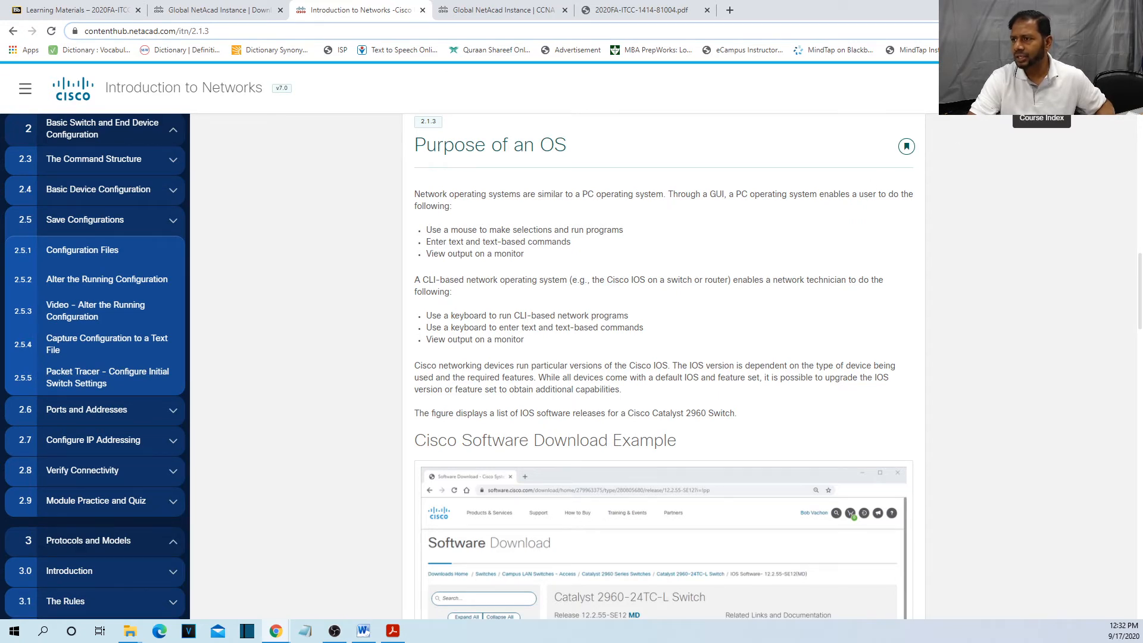
Open the Course Index and page down to module 2's 2.5.5 Configure Initial Switch Settings entry.
{"action": "left_click", "coordinate": [1042, 87]}
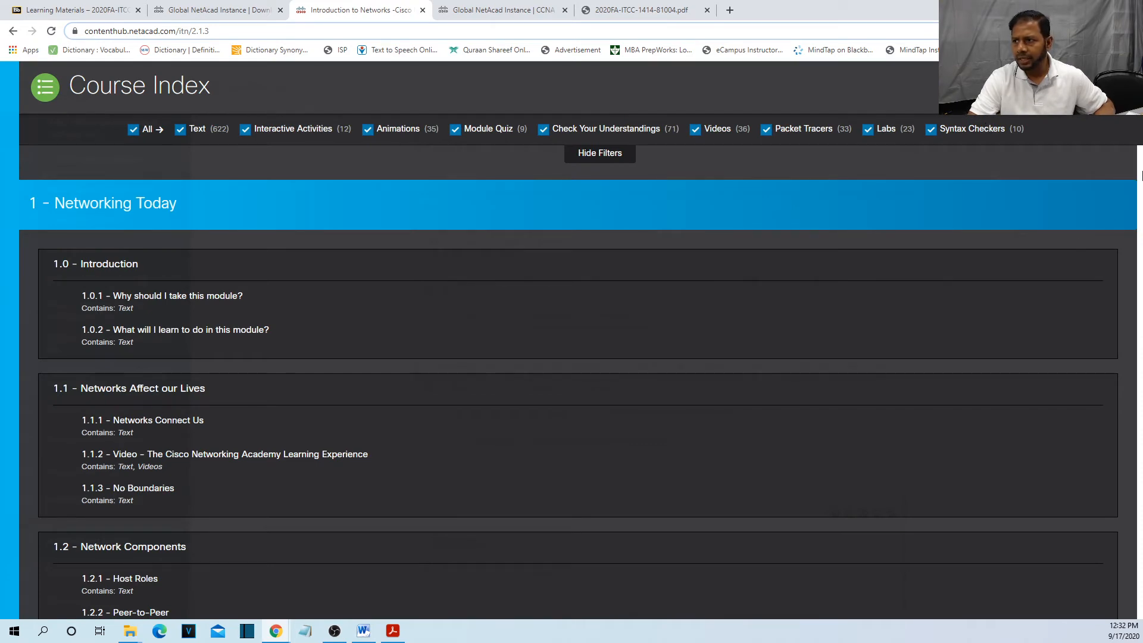
{"action": "left_click", "coordinate": [1142, 172]}
{"action": "left_click", "coordinate": [1141, 176]}
{"action": "left_click", "coordinate": [1141, 175]}
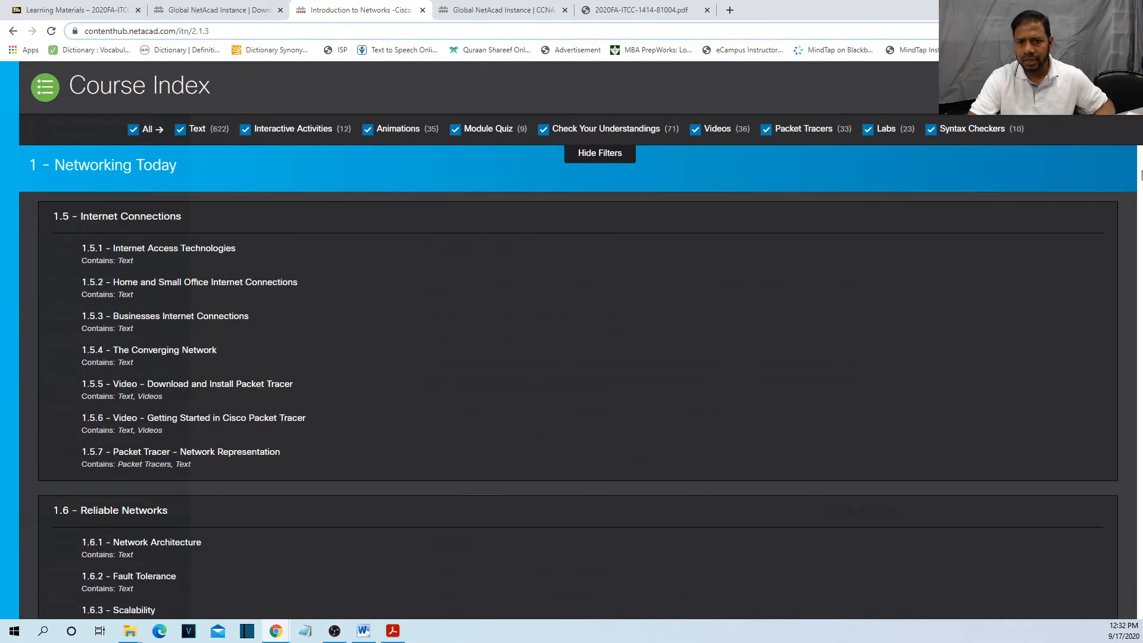
{"action": "left_click", "coordinate": [1141, 176]}
{"action": "left_click", "coordinate": [1141, 175]}
{"action": "left_click", "coordinate": [1141, 176]}
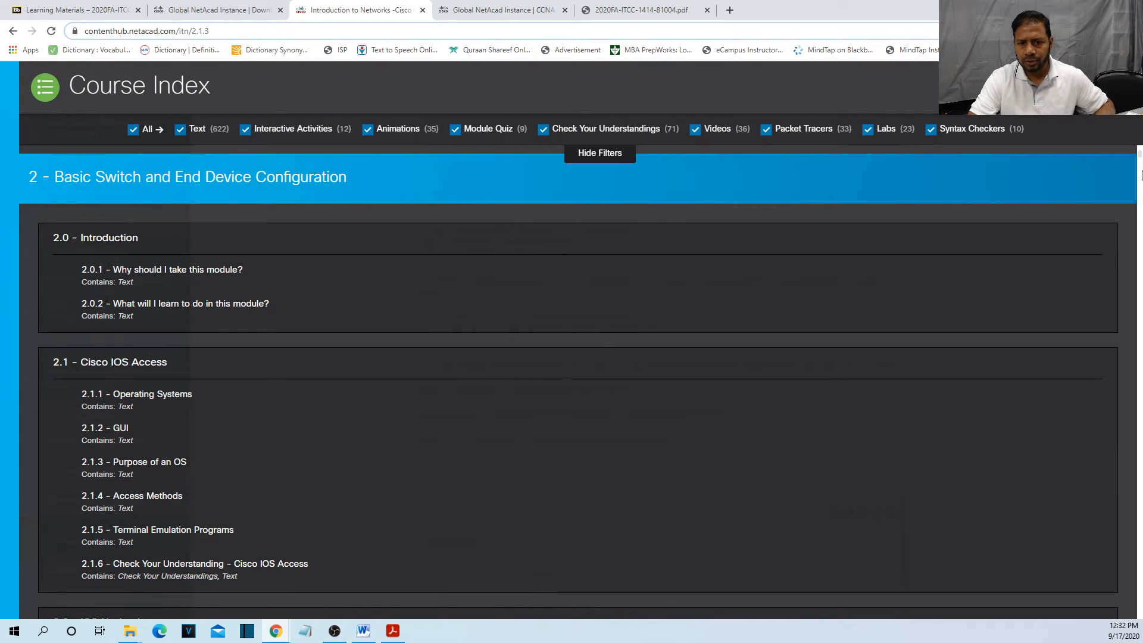
{"action": "left_click", "coordinate": [1141, 176]}
{"action": "left_click", "coordinate": [1141, 176]}
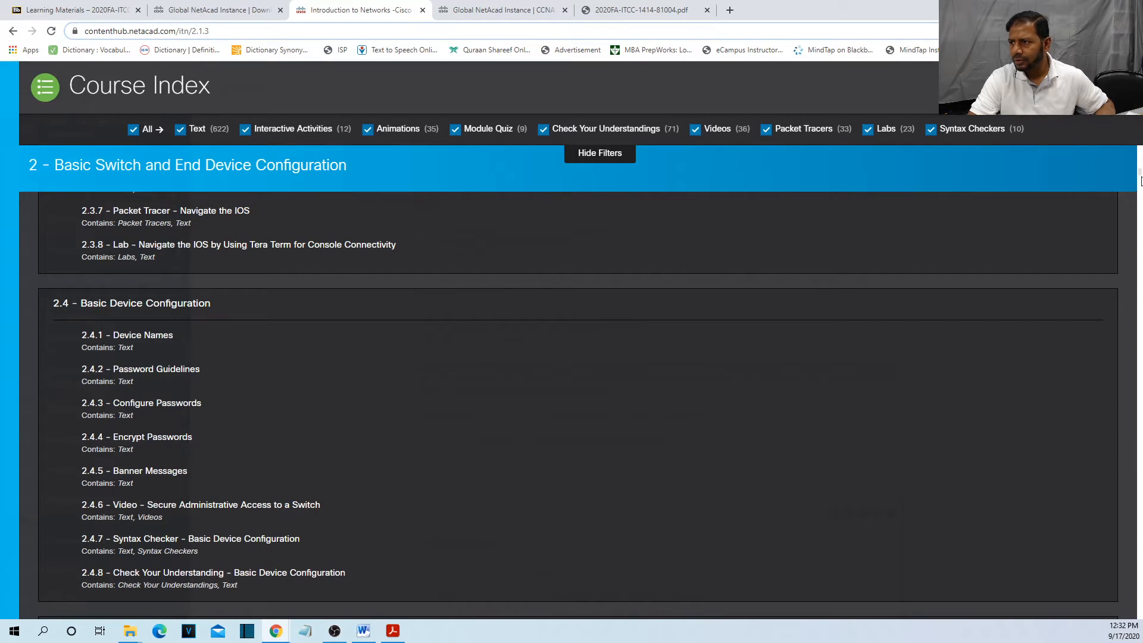
{"action": "scroll", "coordinate": [1140, 176], "scroll_direction": "down", "scroll_amount": 1}
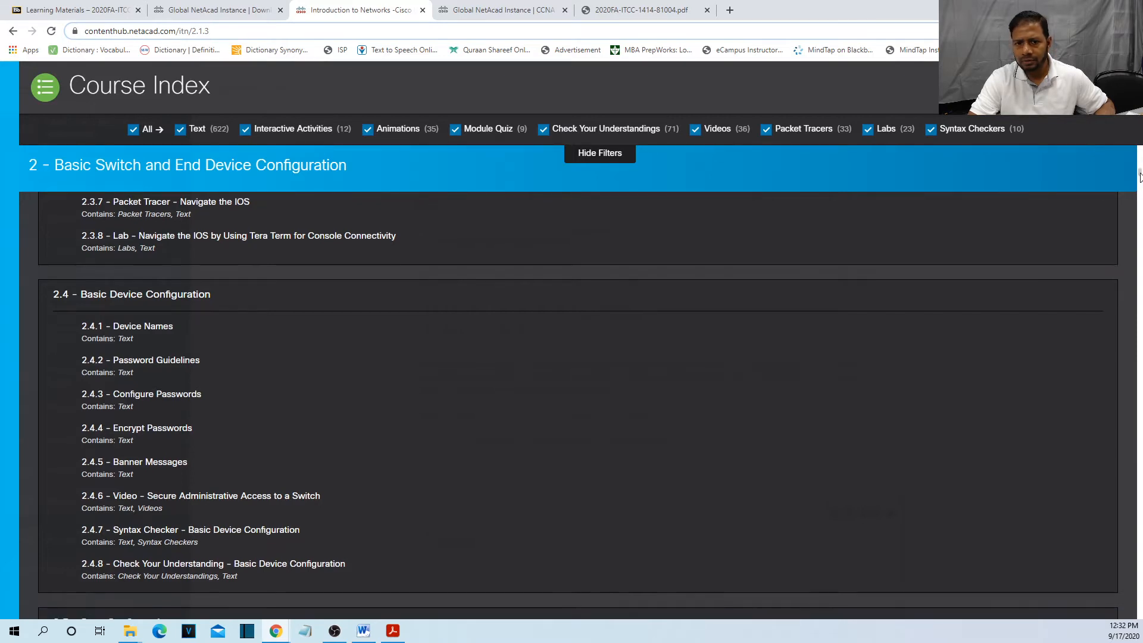
{"action": "scroll", "coordinate": [1140, 177], "scroll_direction": "down", "scroll_amount": 4}
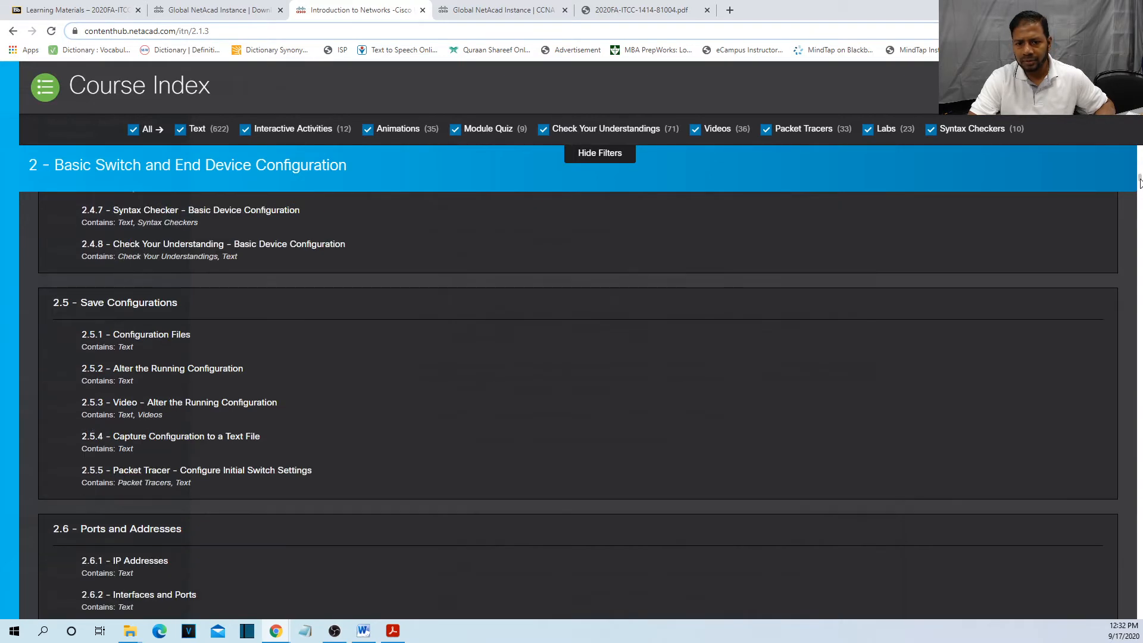
Open 2.5.5 Packet Tracer – Configure Initial Switch Settings, hide the outline, and scroll to its activity buttons.
{"action": "left_click", "coordinate": [294, 475]}
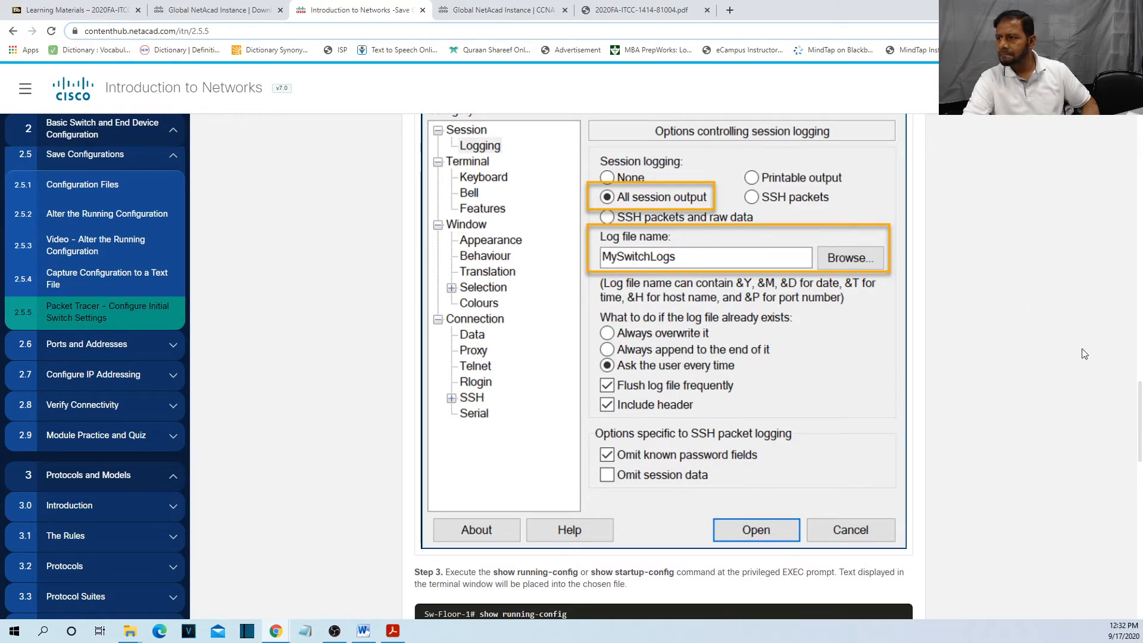
{"action": "left_click", "coordinate": [25, 91]}
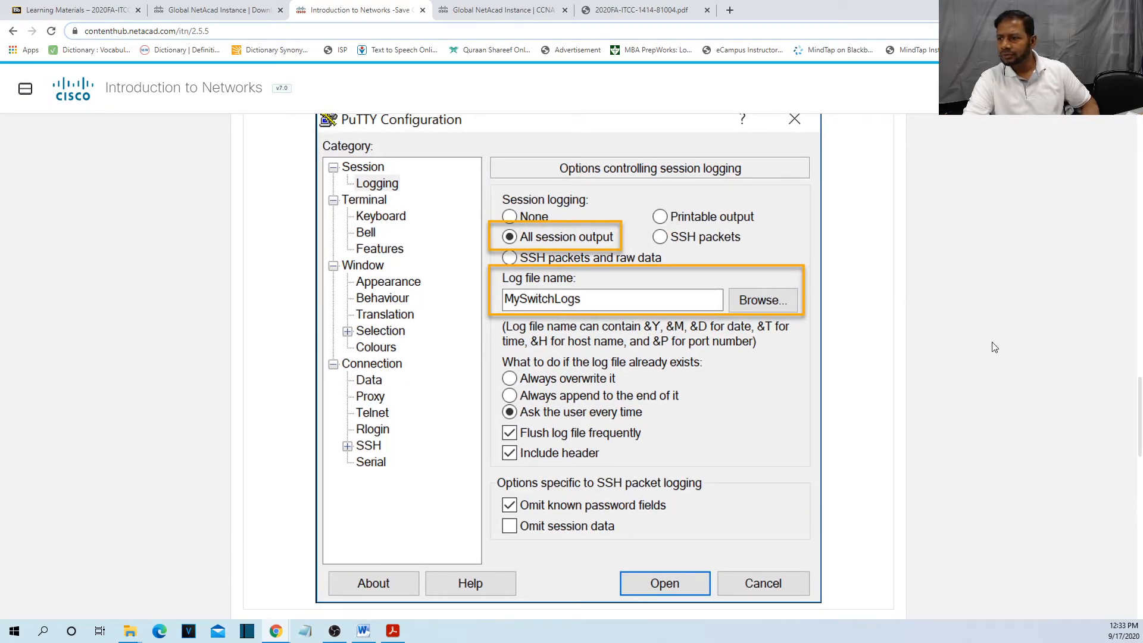
{"action": "left_click_drag", "start_coordinate": [1139, 418], "coordinate": [1141, 588]}
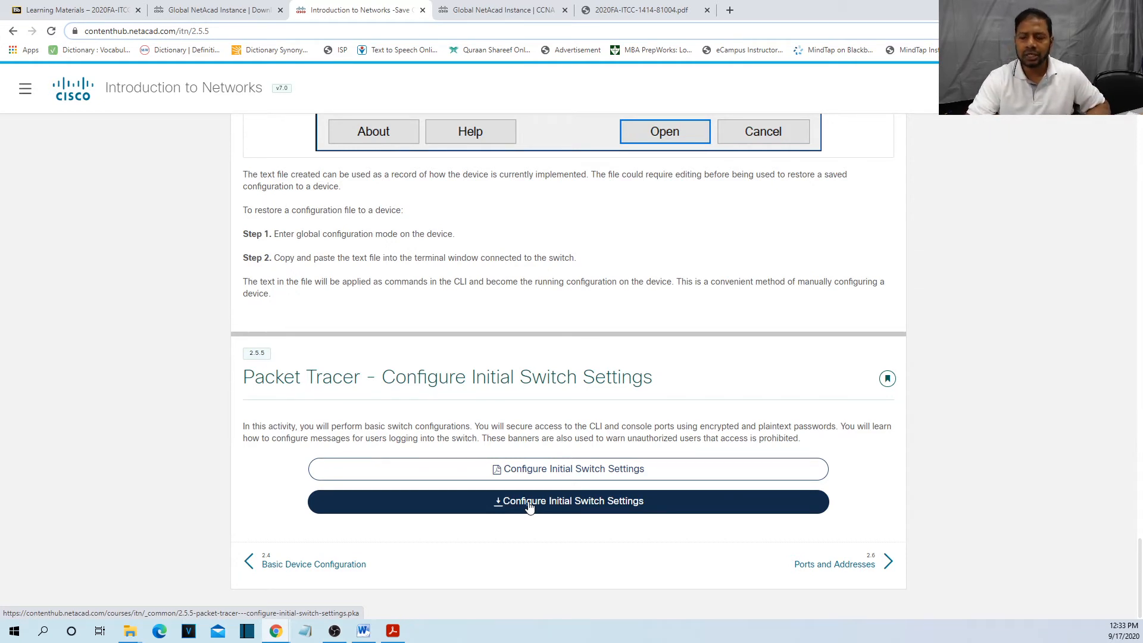
Download the Configure Initial Switch Settings .pka activity file and save it to Downloads.
{"action": "left_click", "coordinate": [504, 469]}
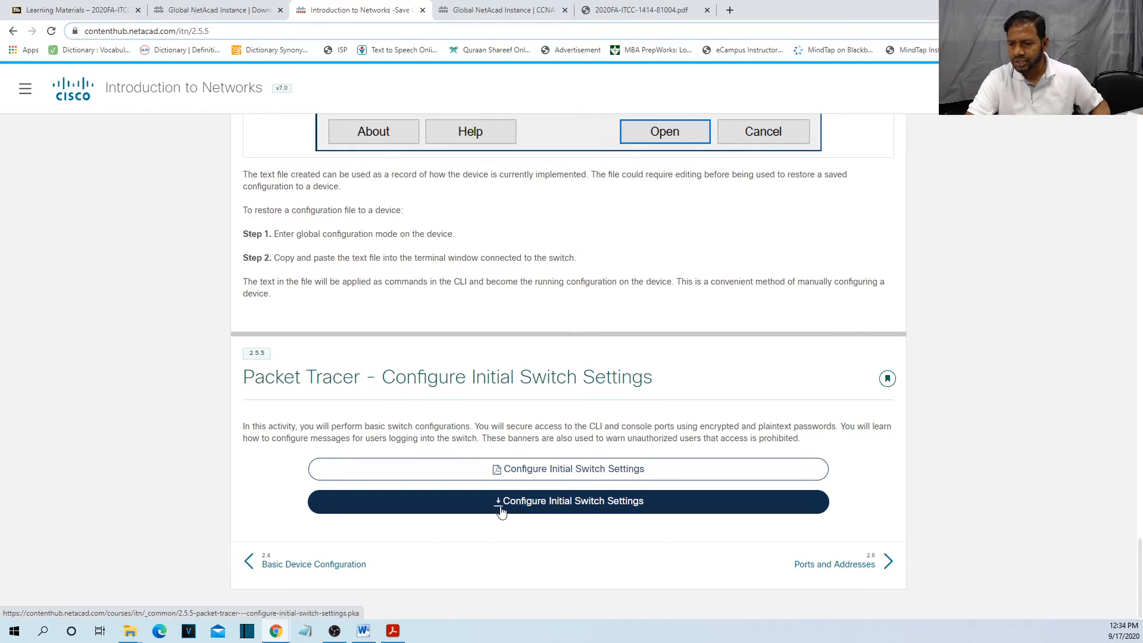
{"action": "left_click", "coordinate": [593, 506]}
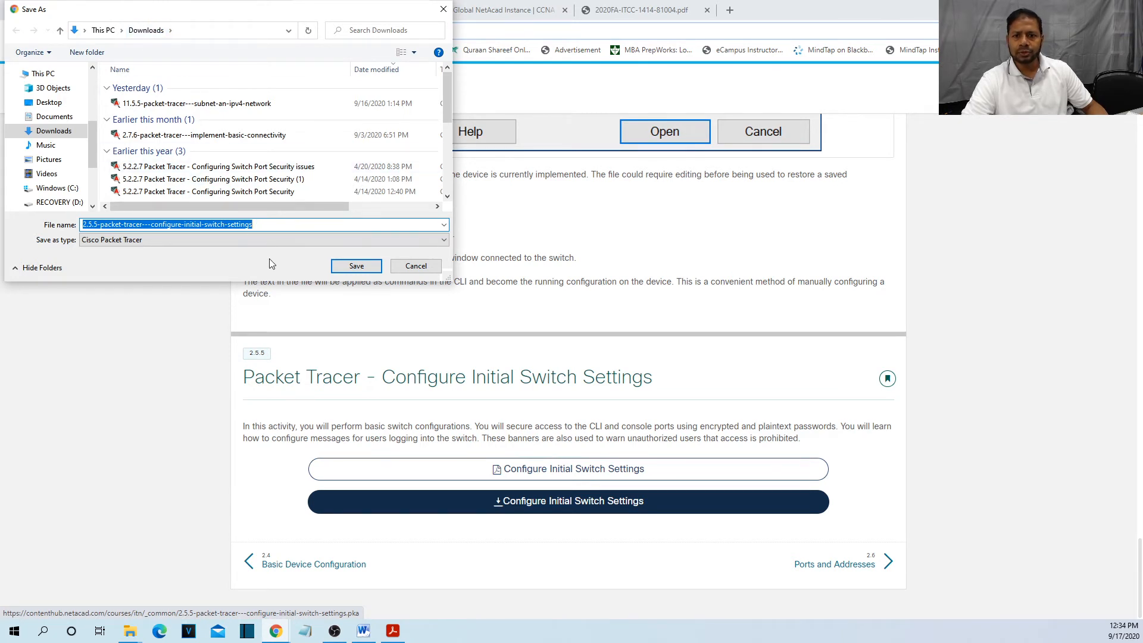
{"action": "left_click", "coordinate": [364, 266]}
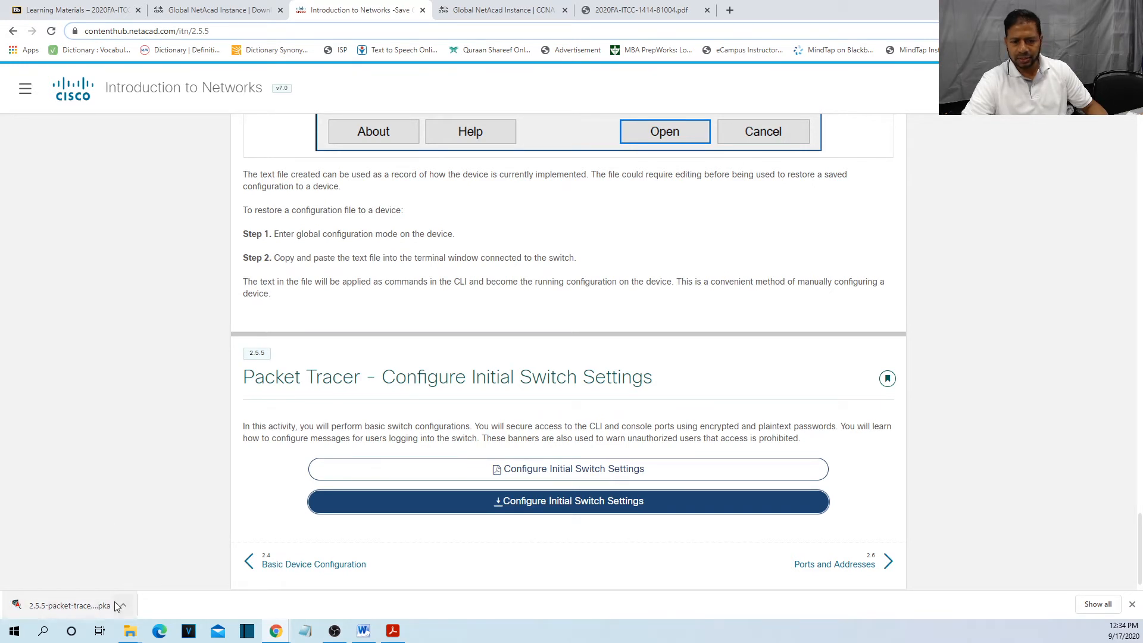
Open the downloaded 2.5.5 .pka file from Chrome's download bar in Packet Tracer.
{"action": "left_click", "coordinate": [89, 604]}
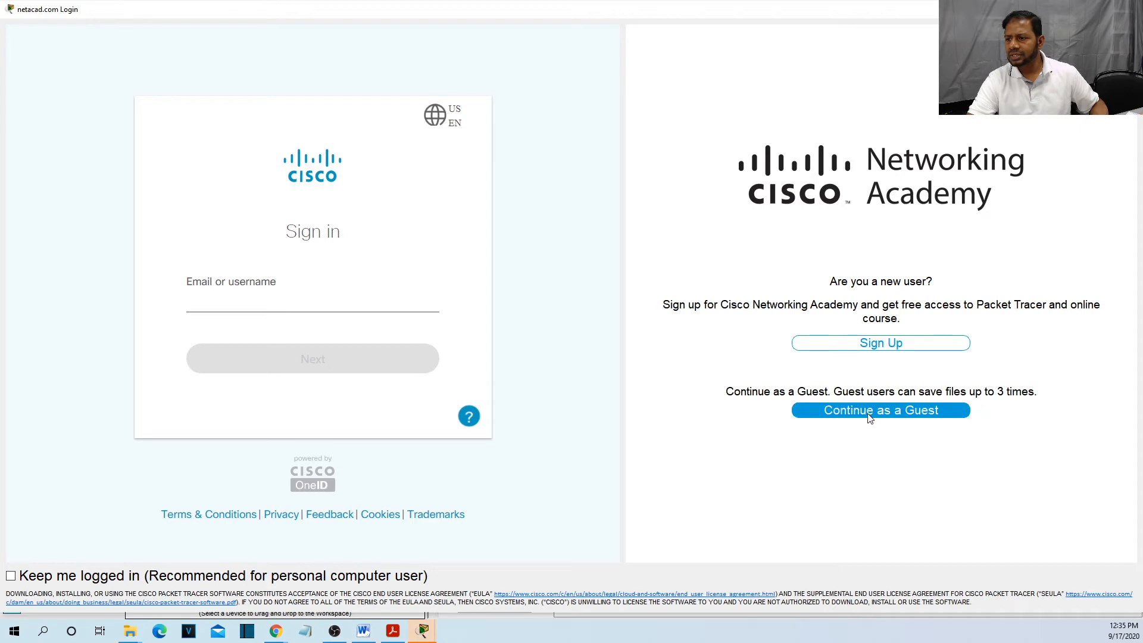
Enter the Networking Academy account email in the sign-in field, correcting typos.
{"action": "left_click", "coordinate": [223, 298]}
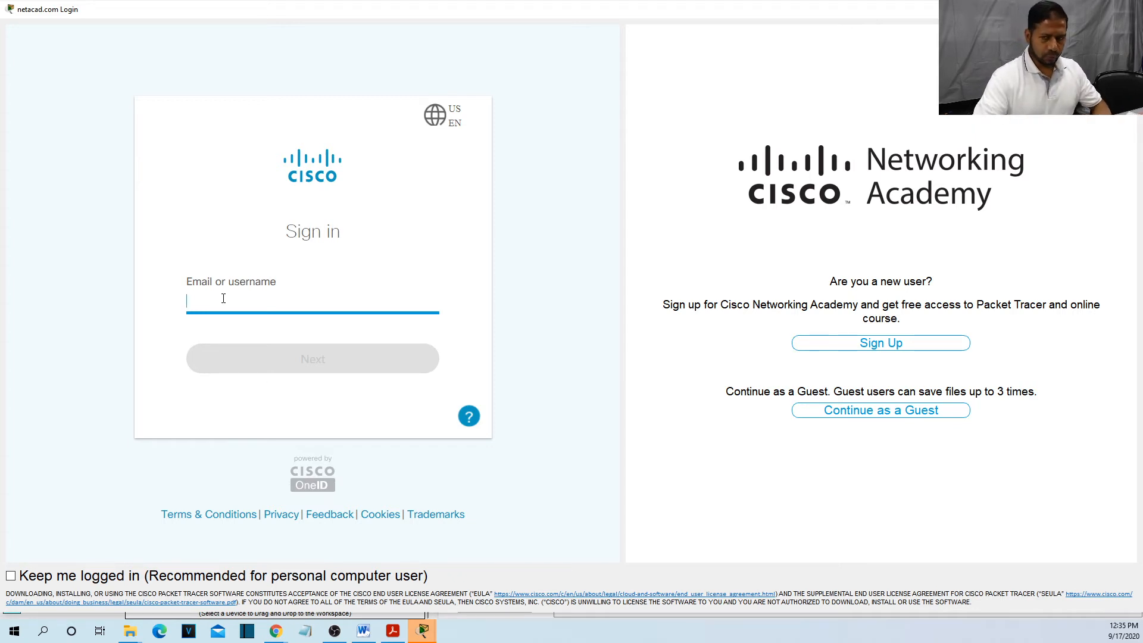
{"action": "type", "text": "MUN"}
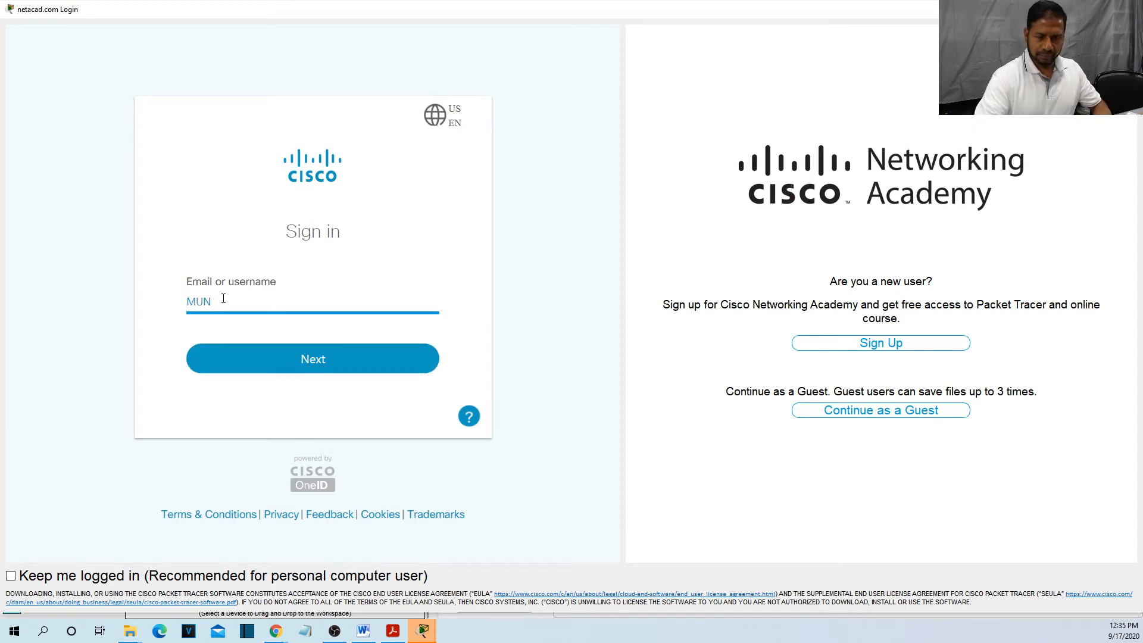
{"action": "key", "text": "BackSpace"}
{"action": "key", "text": "BackSpace"}
{"action": "key", "text": "BackSpace"}
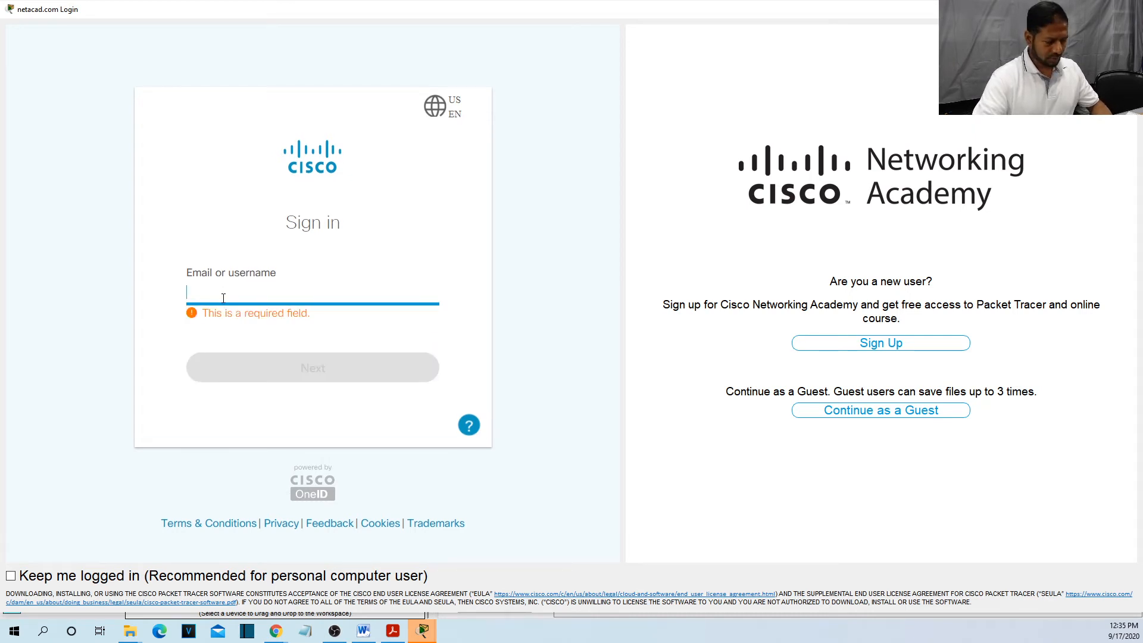
{"action": "key", "text": "Tab"}
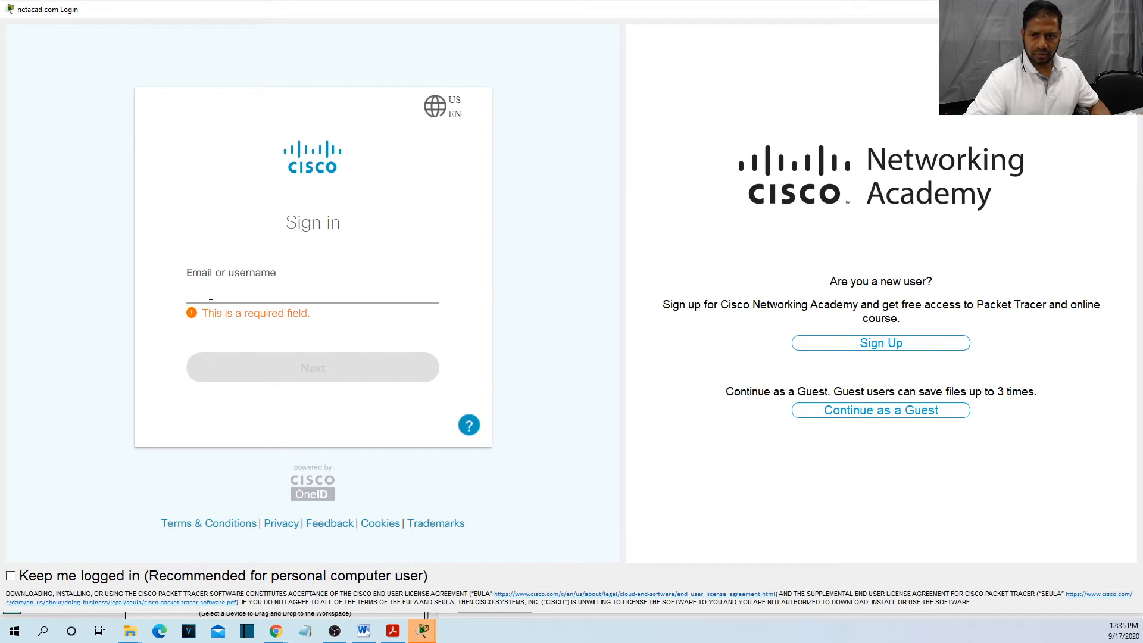
{"action": "left_click", "coordinate": [211, 295]}
{"action": "type", "text": "M"}
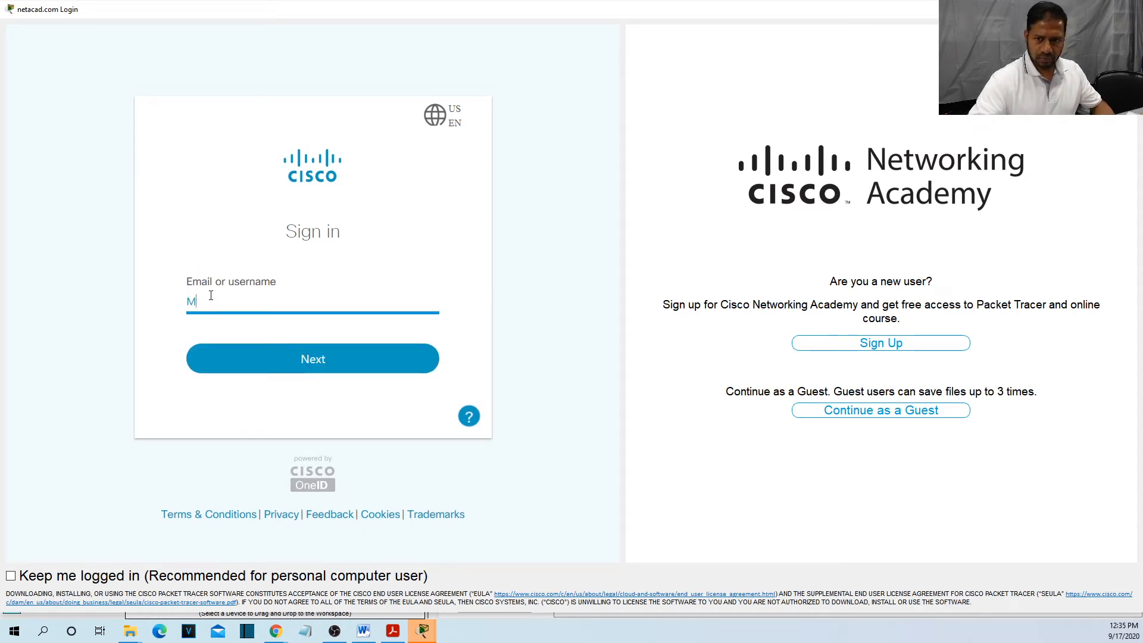
{"action": "key", "text": "BackSpace"}
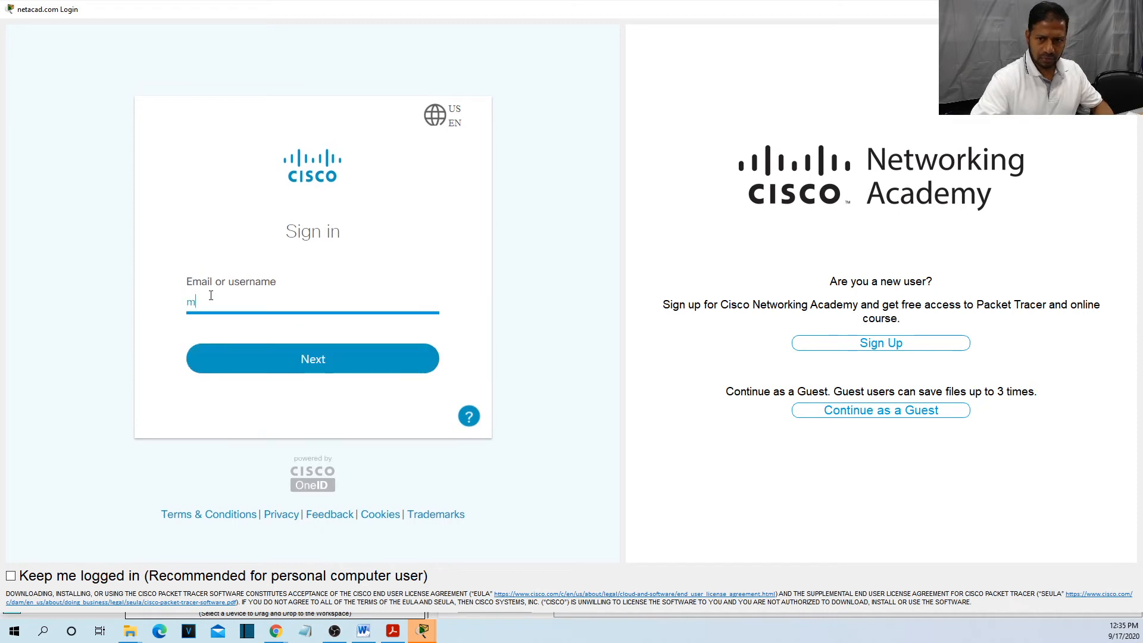
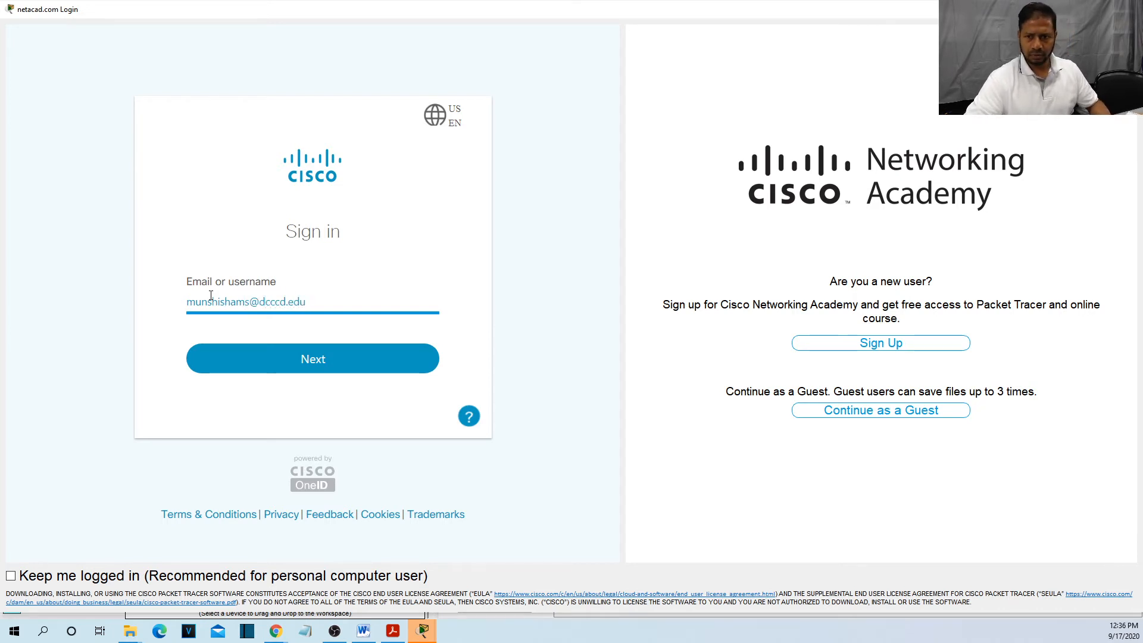
Continue to the password step, enter the account password, and sign in.
{"action": "left_click", "coordinate": [314, 360]}
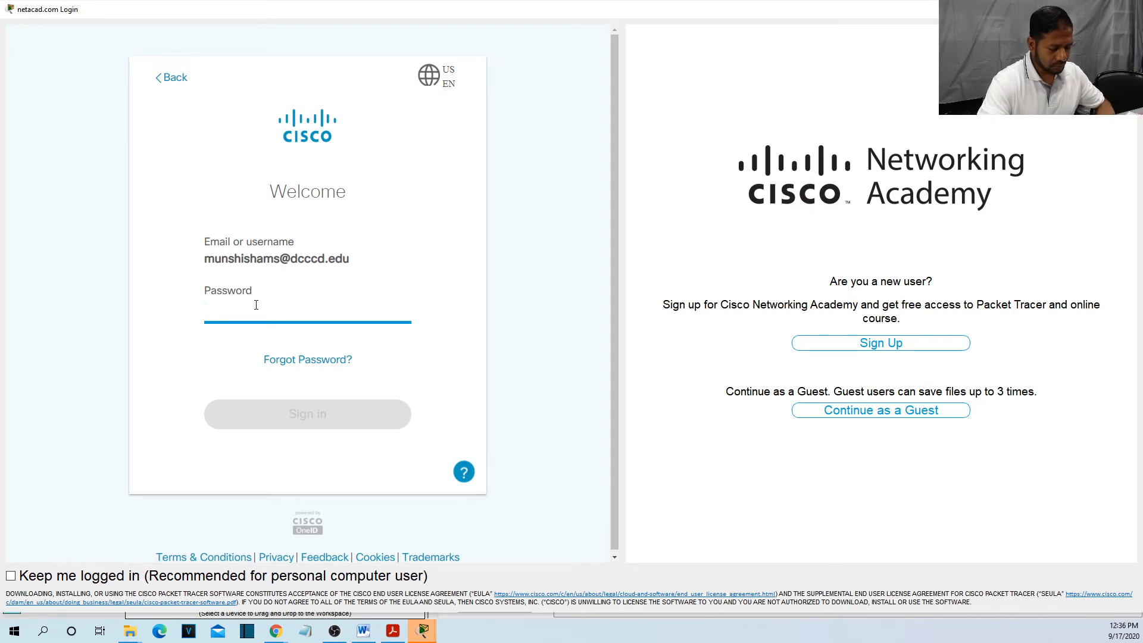
{"action": "type", "text": "•"}
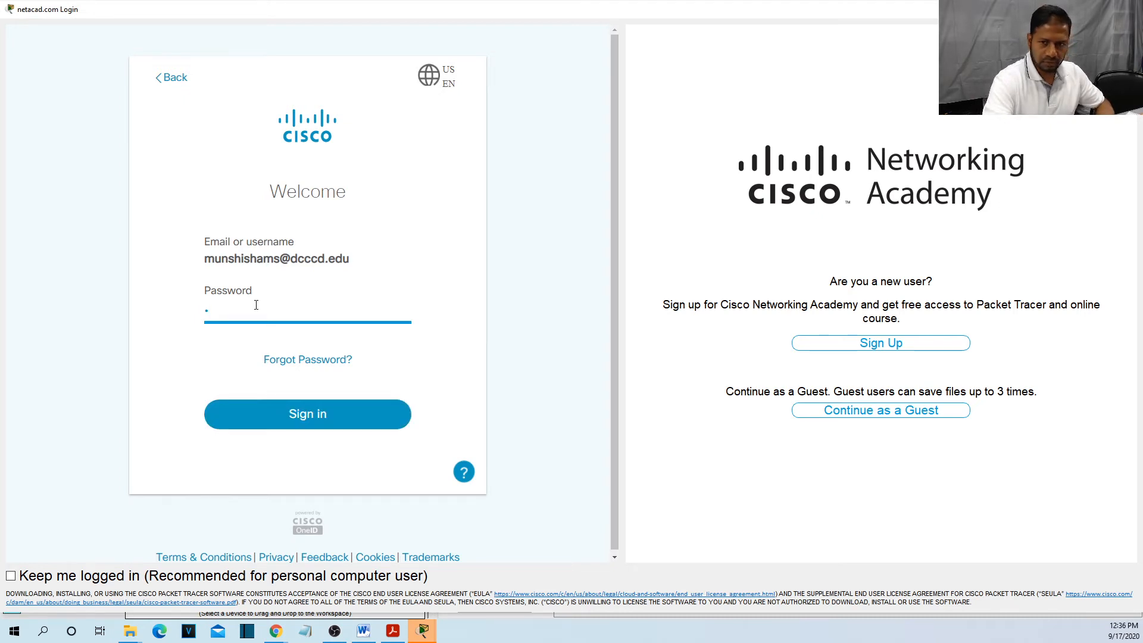
{"action": "type", "text": "••••••"}
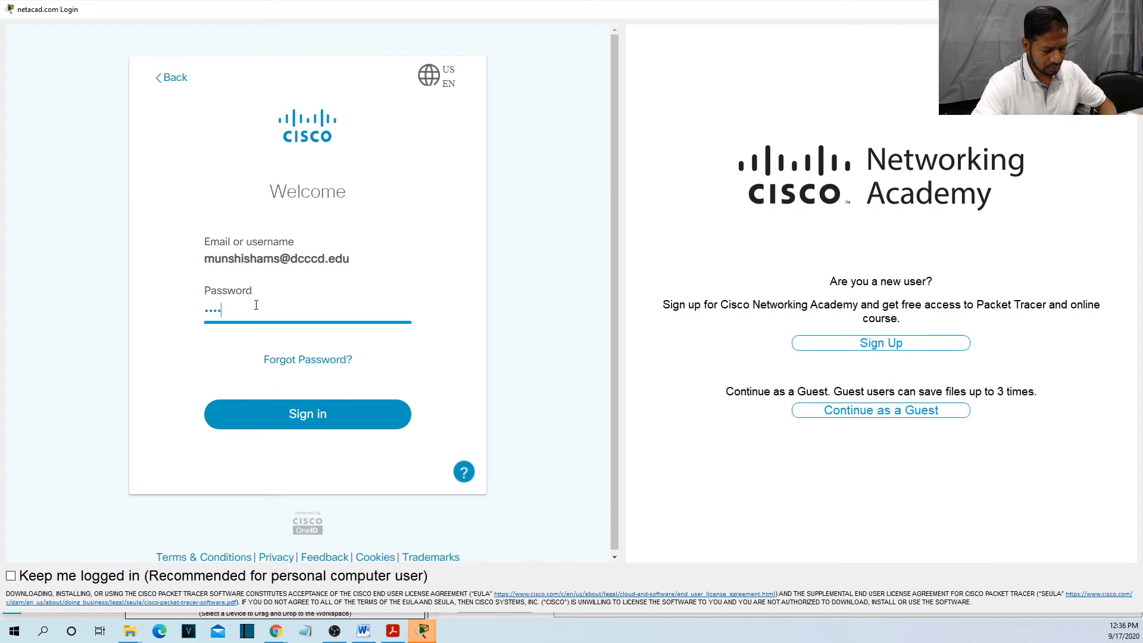
{"action": "type", "text": "•••"}
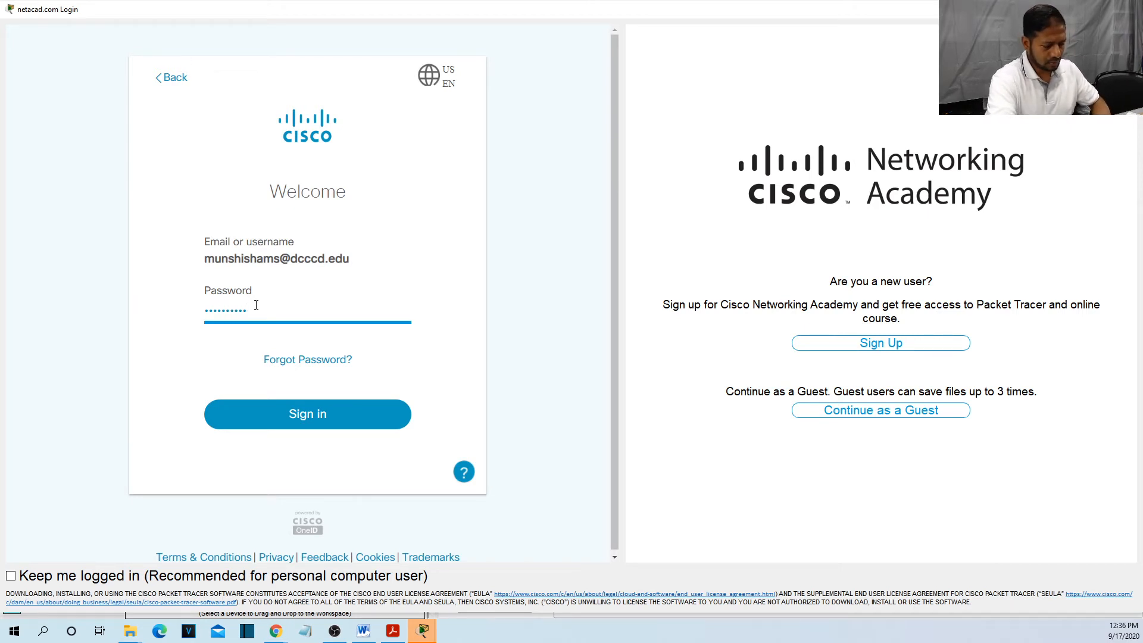
{"action": "type", "text": "•"}
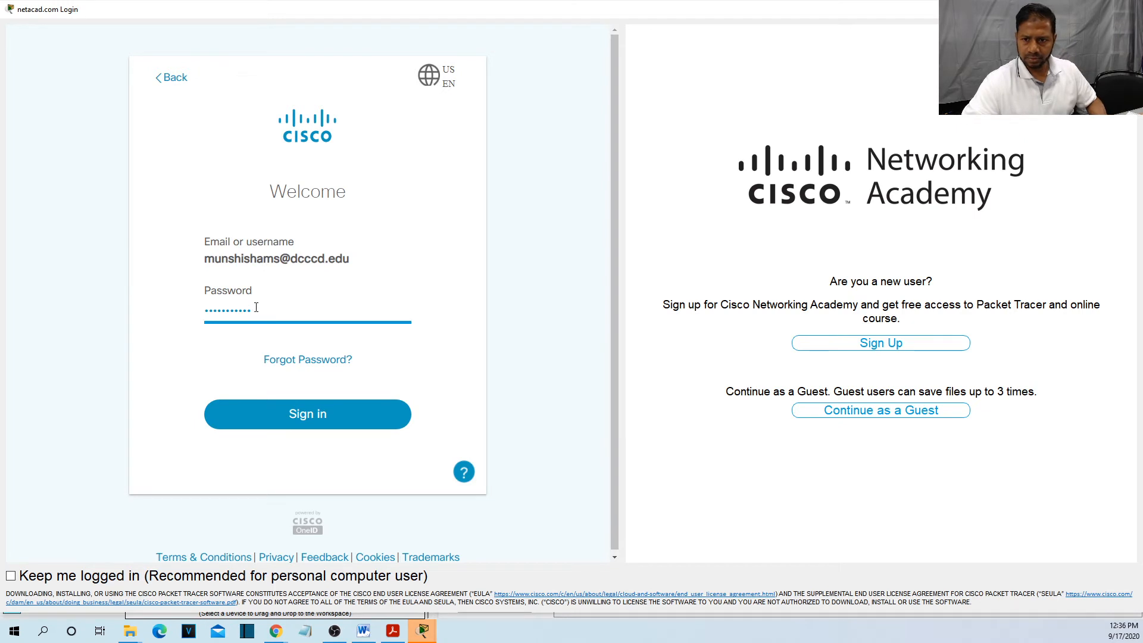
{"action": "left_click", "coordinate": [306, 419]}
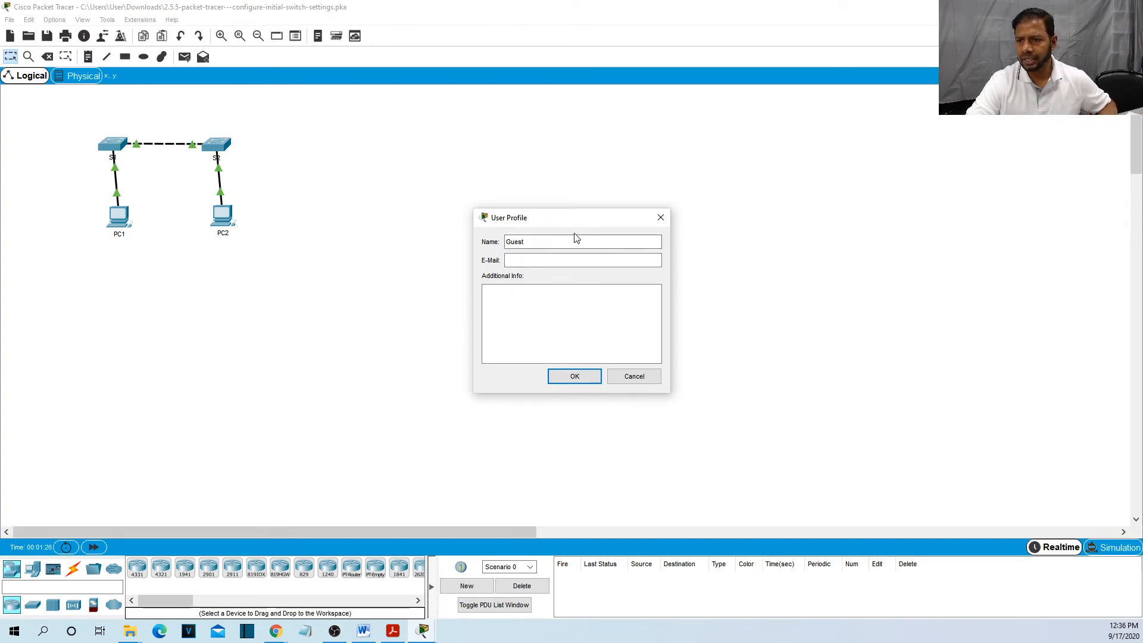
Replace the Guest user profile name with the student's full name and submit the profile.
{"action": "left_click_drag", "start_coordinate": [583, 224], "coordinate": [499, 233]}
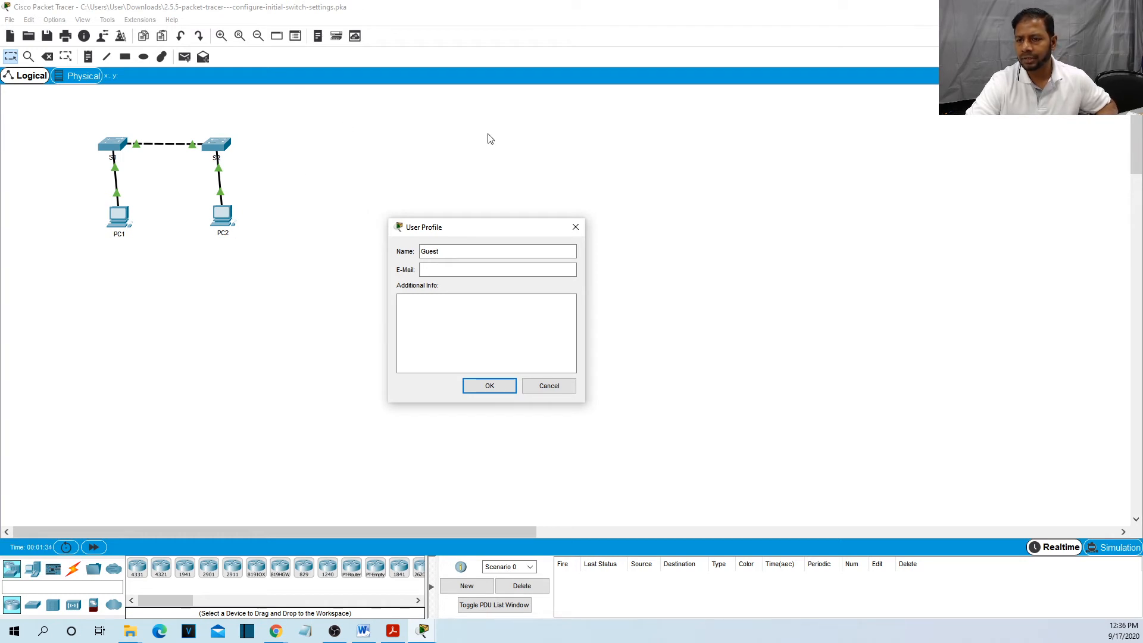
{"action": "left_click_drag", "start_coordinate": [480, 228], "coordinate": [510, 198]}
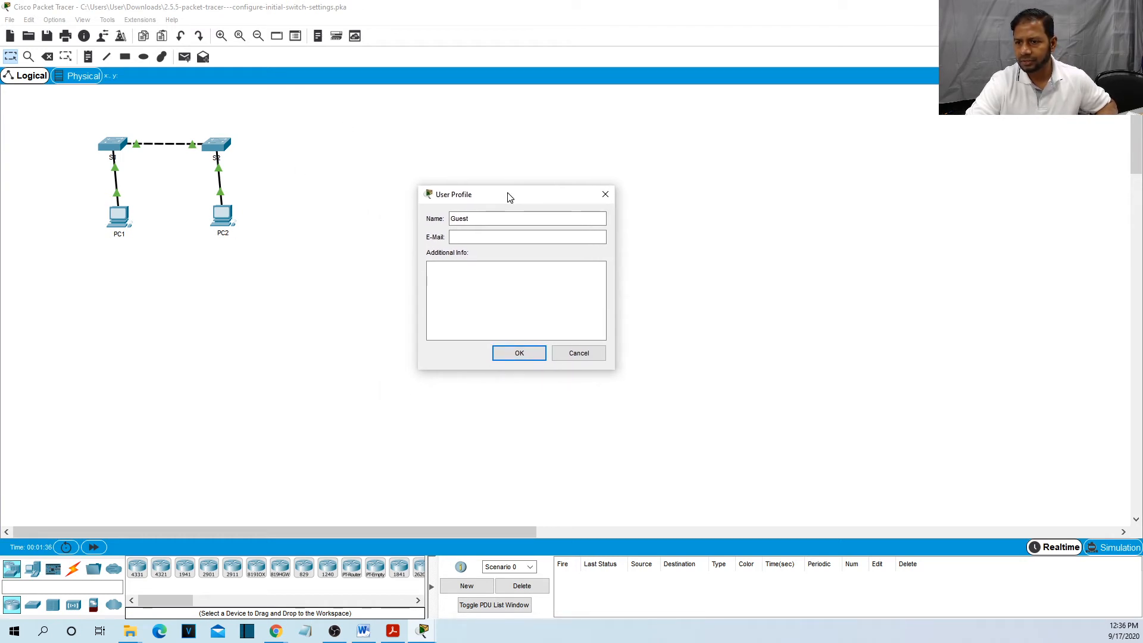
{"action": "double_click", "coordinate": [479, 219]}
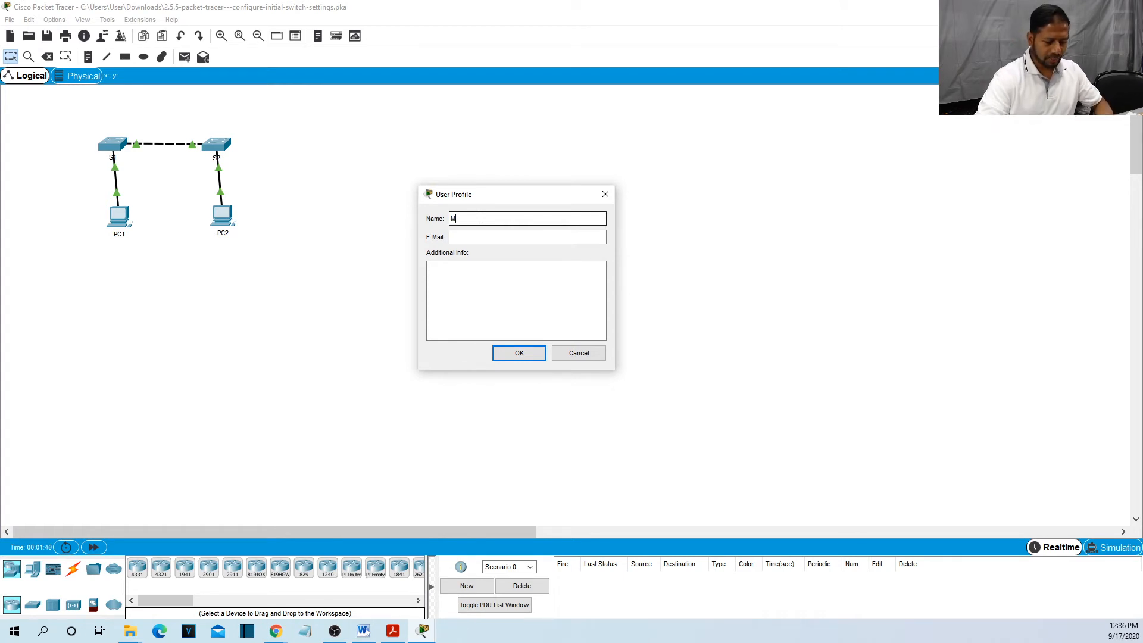
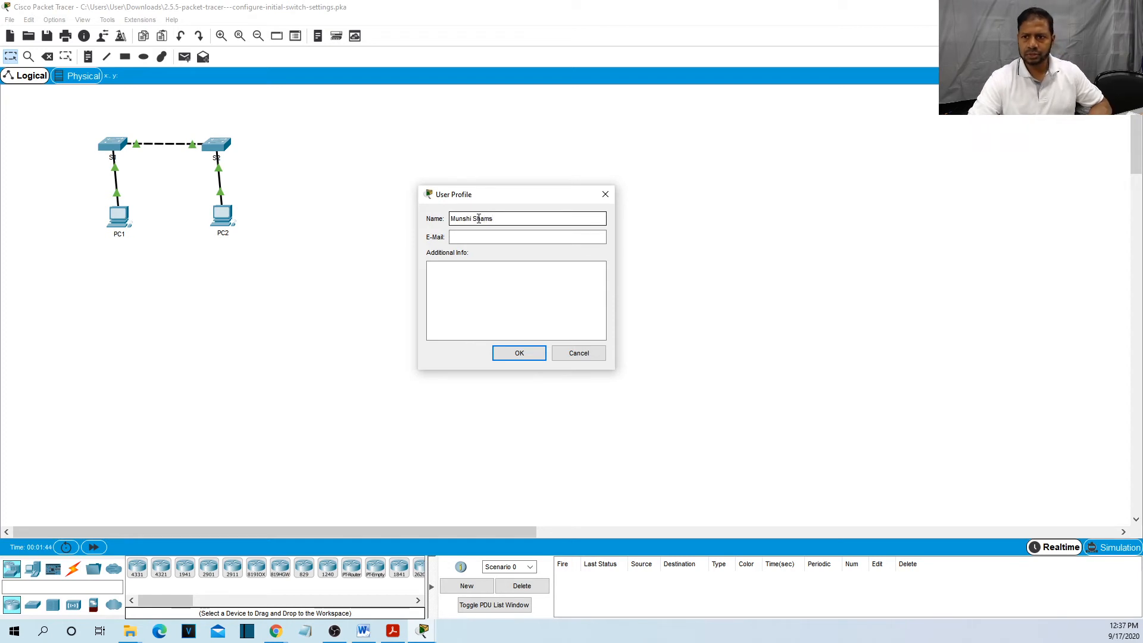
{"action": "left_click", "coordinate": [480, 238]}
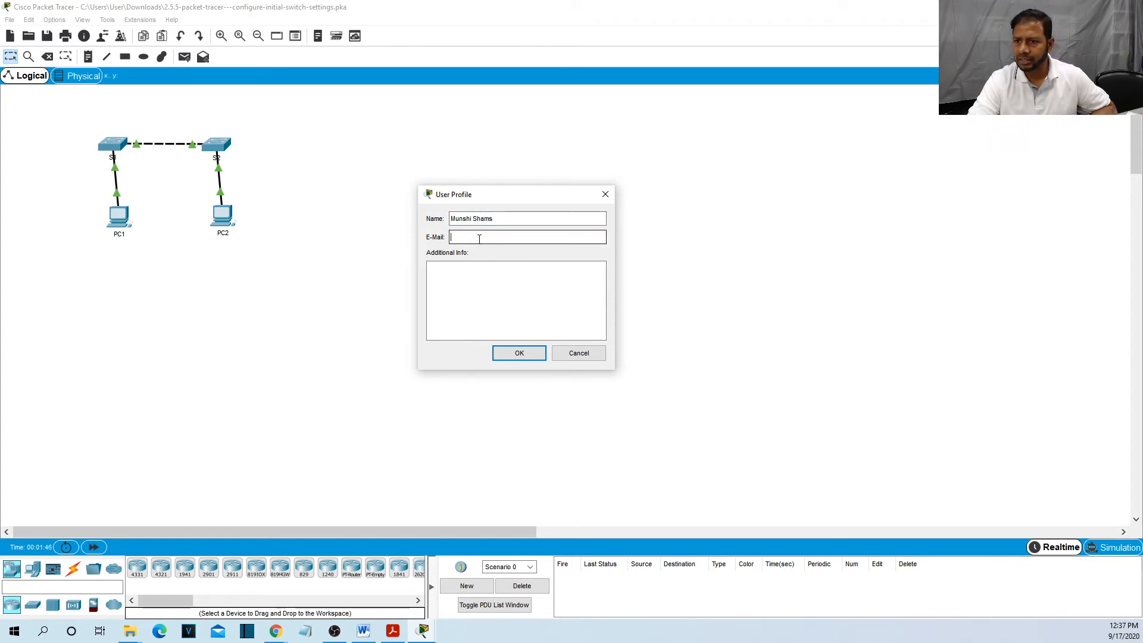
{"action": "left_click", "coordinate": [530, 355]}
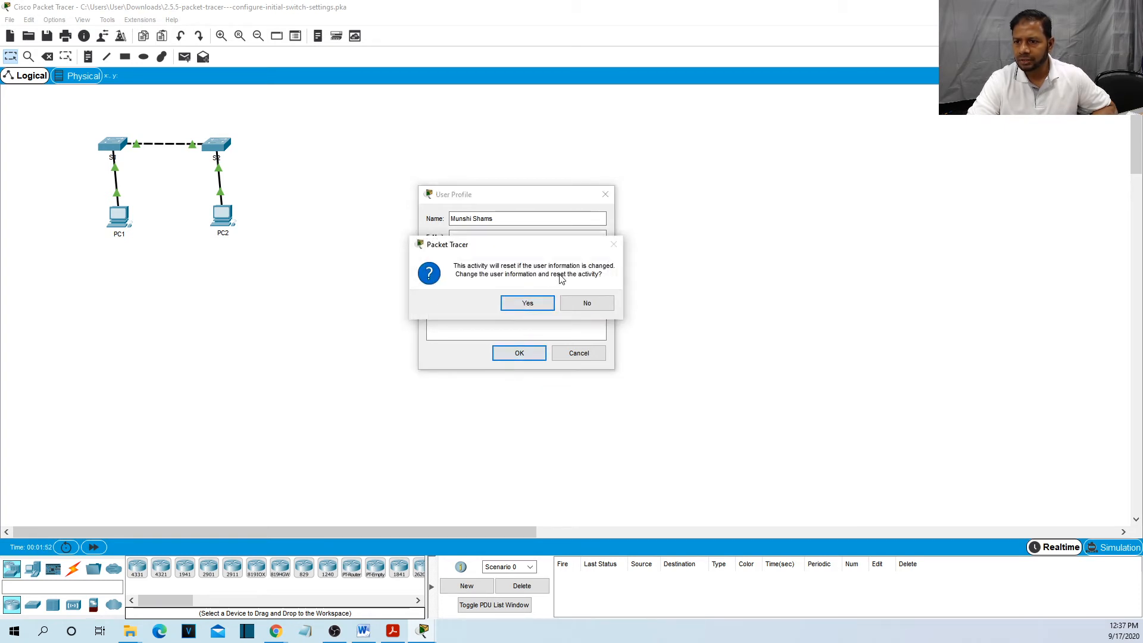
Confirm the activity reset and make Packet Tracer a resized floating window at the upper left.
{"action": "left_click", "coordinate": [532, 305]}
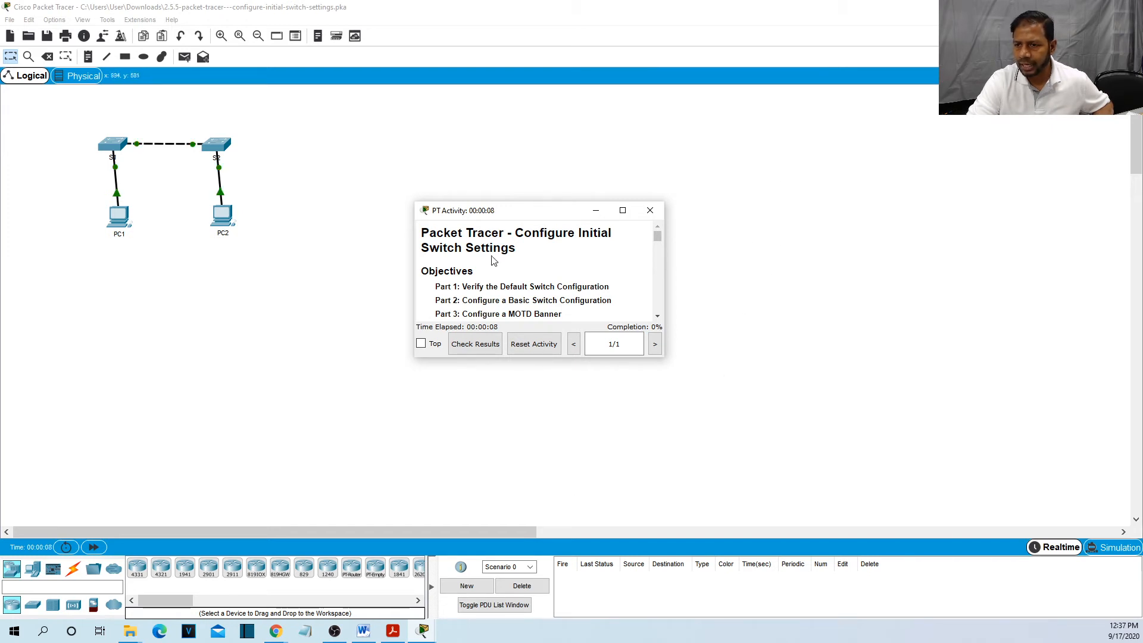
{"action": "left_click_drag", "start_coordinate": [528, 212], "coordinate": [680, 179]}
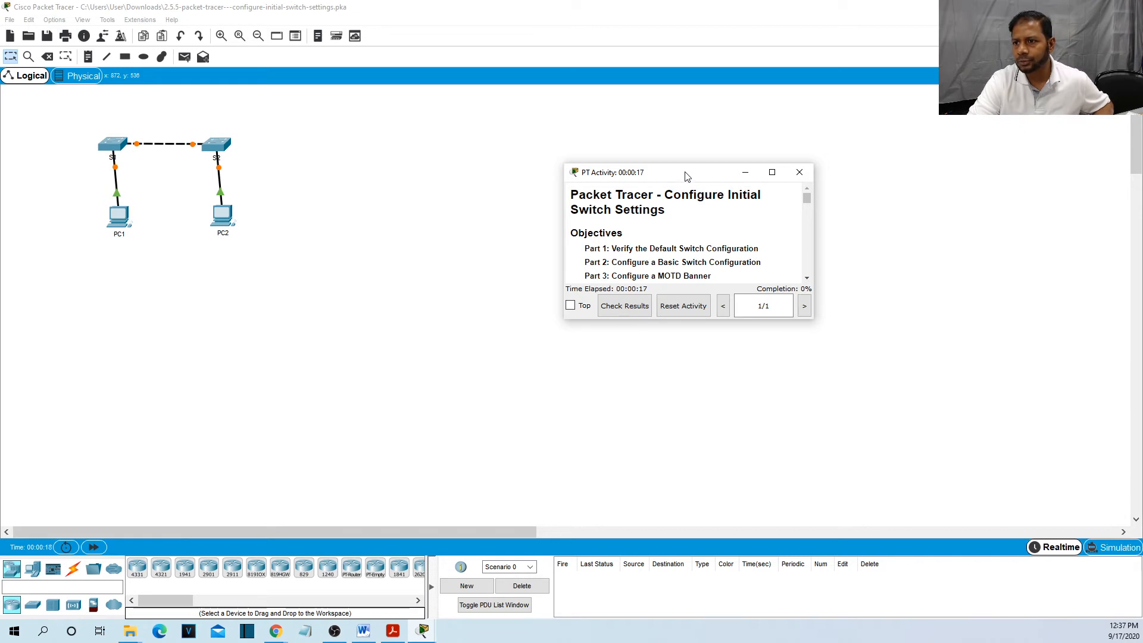
{"action": "left_click_drag", "start_coordinate": [686, 178], "coordinate": [771, 204]}
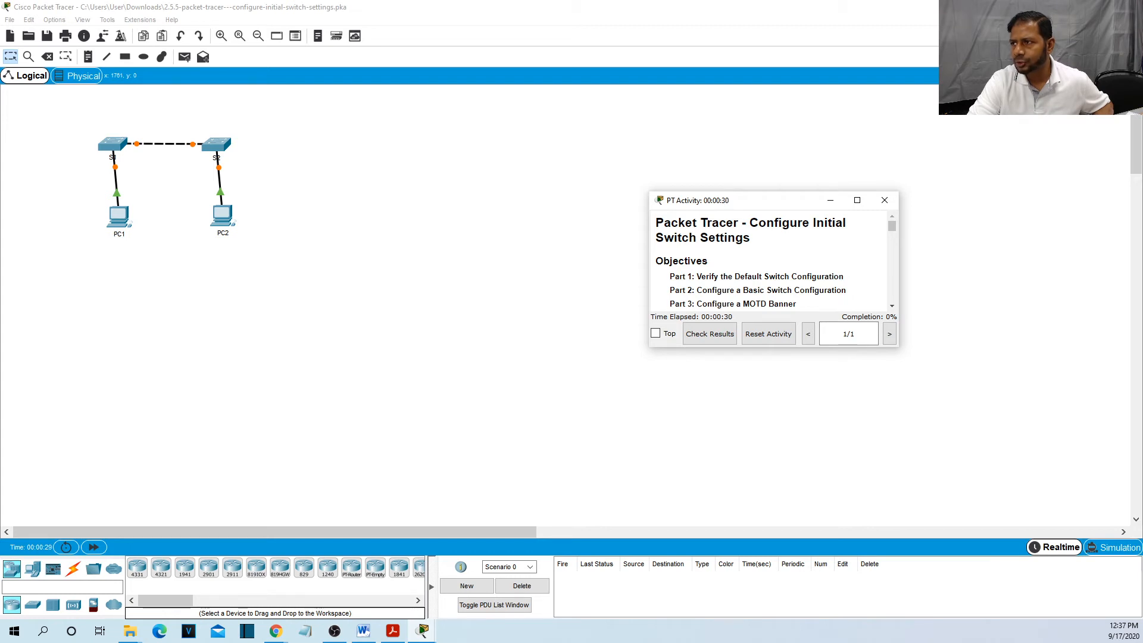
{"action": "left_click", "coordinate": [1102, 7]}
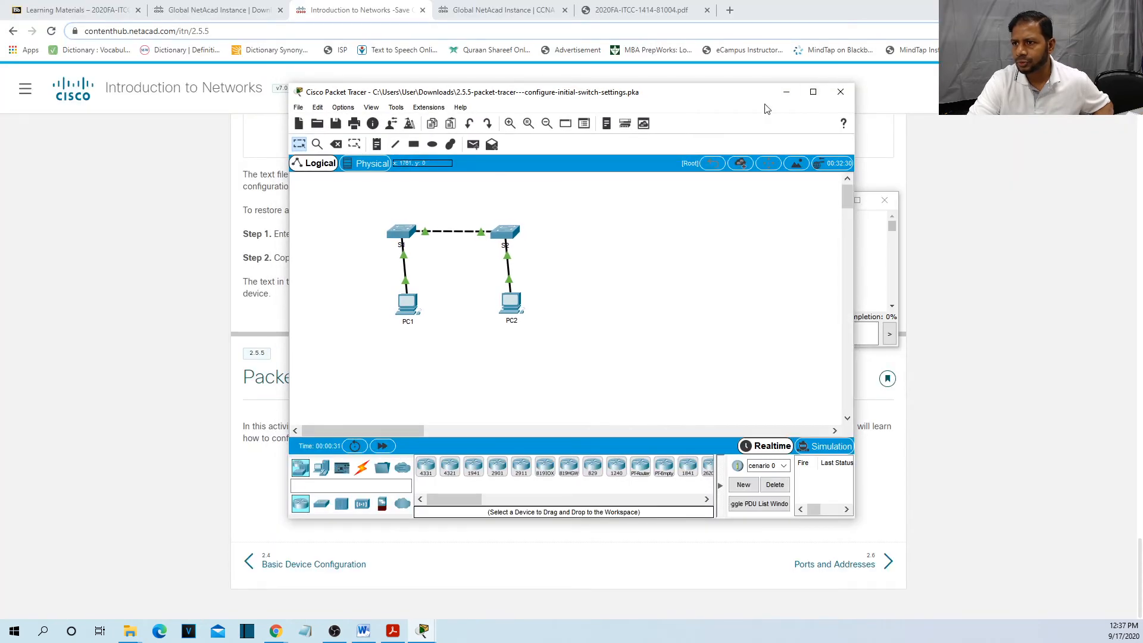
{"action": "left_click_drag", "start_coordinate": [727, 97], "coordinate": [439, 16]}
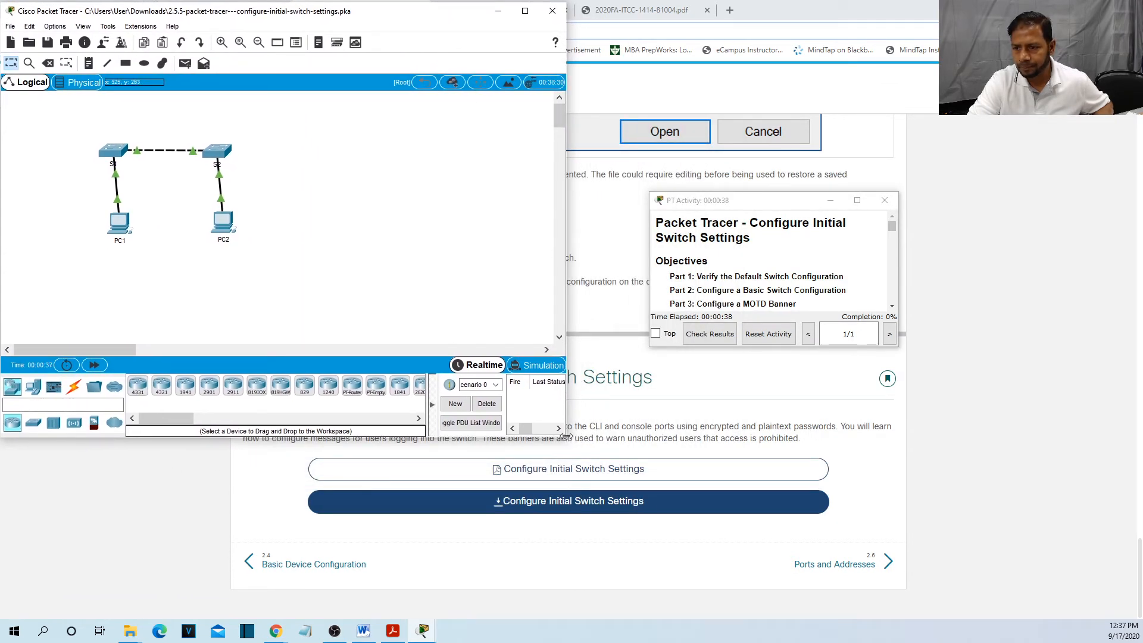
{"action": "left_click_drag", "start_coordinate": [567, 438], "coordinate": [630, 611]}
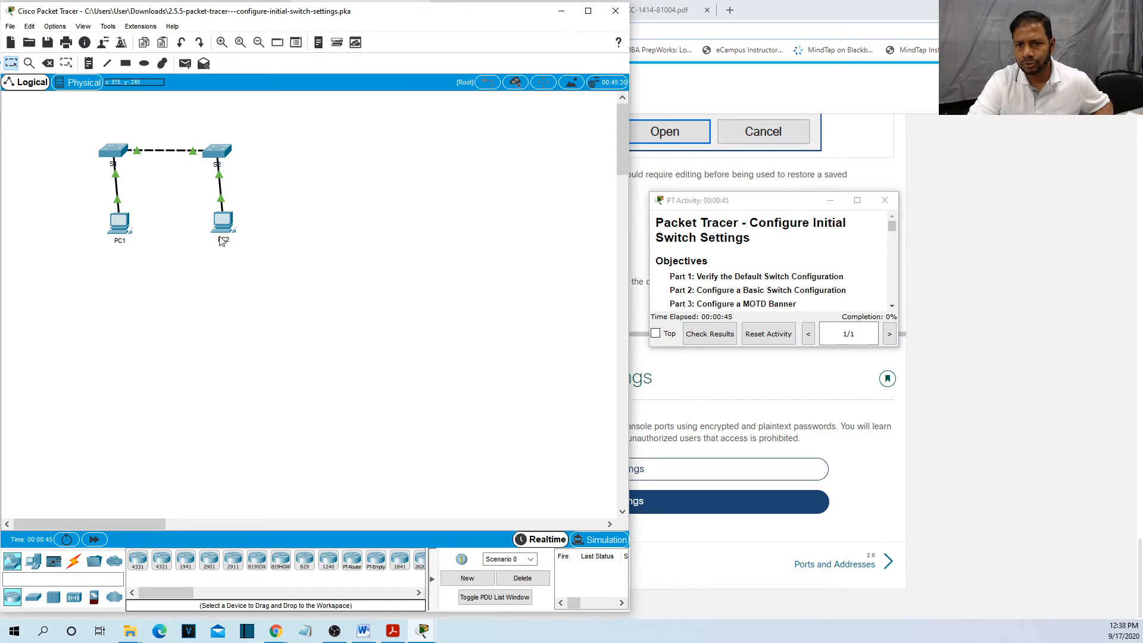
Fit the activity instructions to the right half beside the narrowed topology window.
{"action": "left_click_drag", "start_coordinate": [766, 200], "coordinate": [1009, 11]}
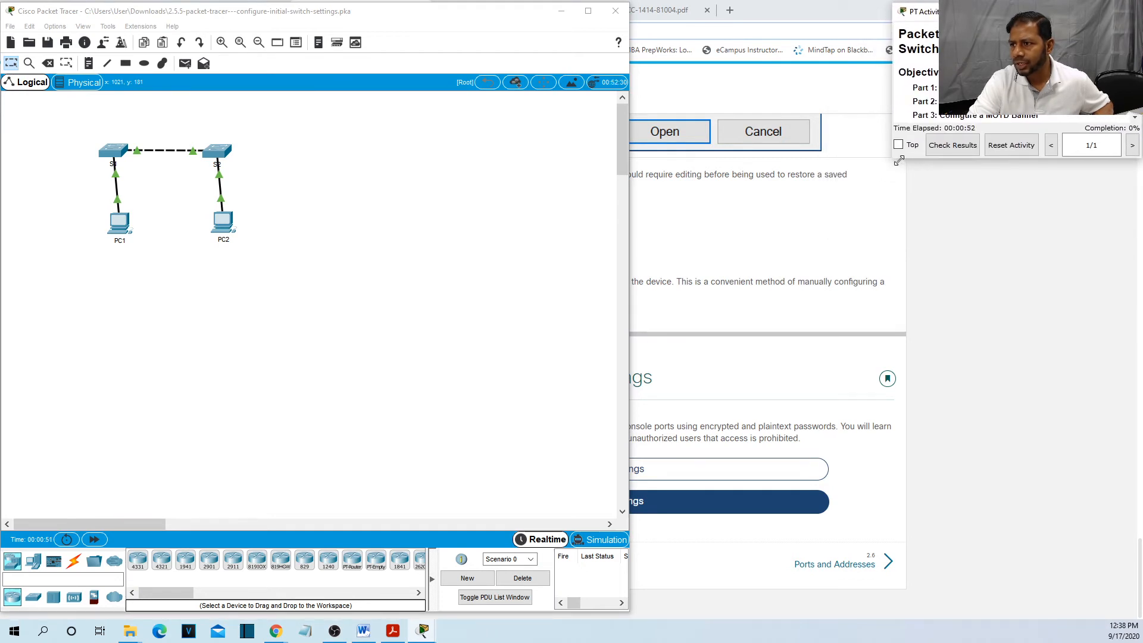
{"action": "left_click_drag", "start_coordinate": [896, 158], "coordinate": [632, 613]}
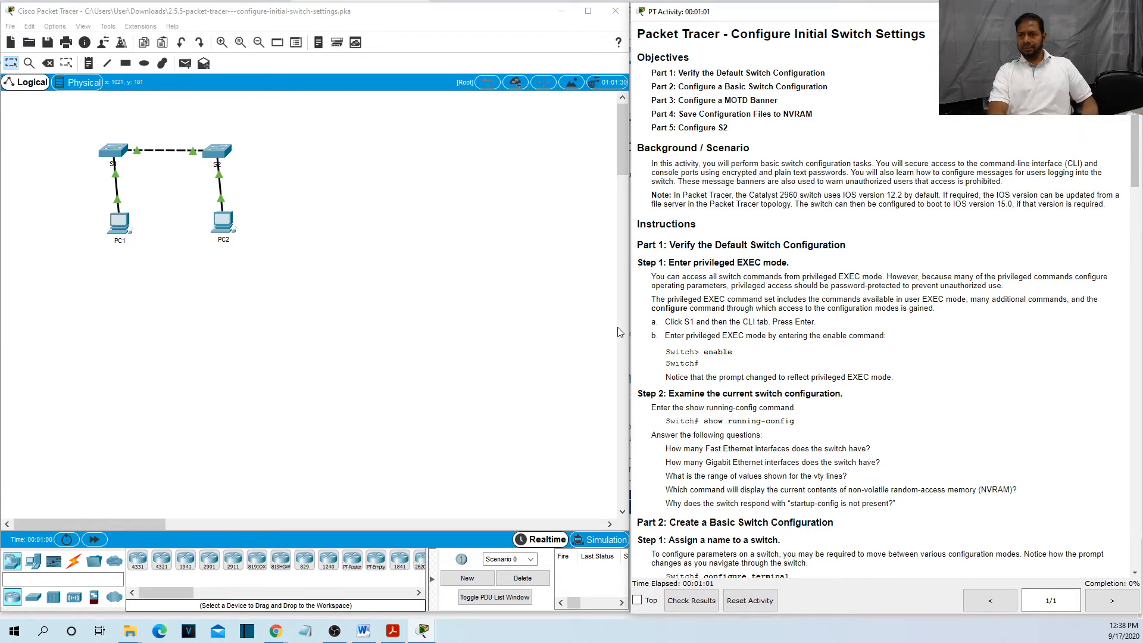
{"action": "left_click", "coordinate": [619, 311]}
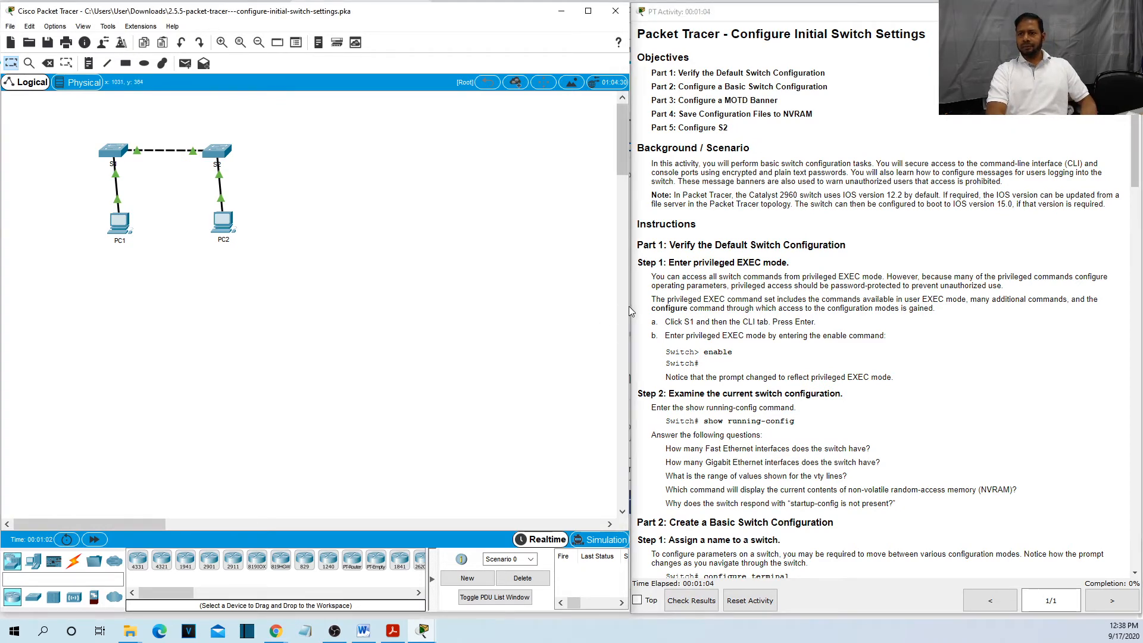
{"action": "left_click_drag", "start_coordinate": [630, 309], "coordinate": [562, 308]}
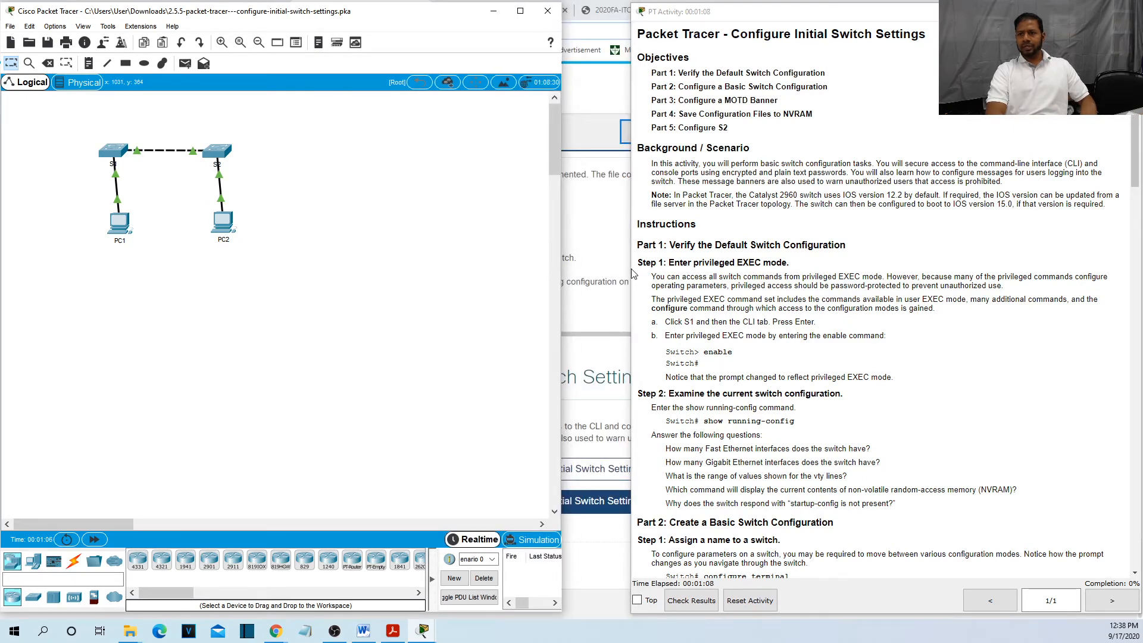
{"action": "left_click_drag", "start_coordinate": [630, 276], "coordinate": [564, 276]}
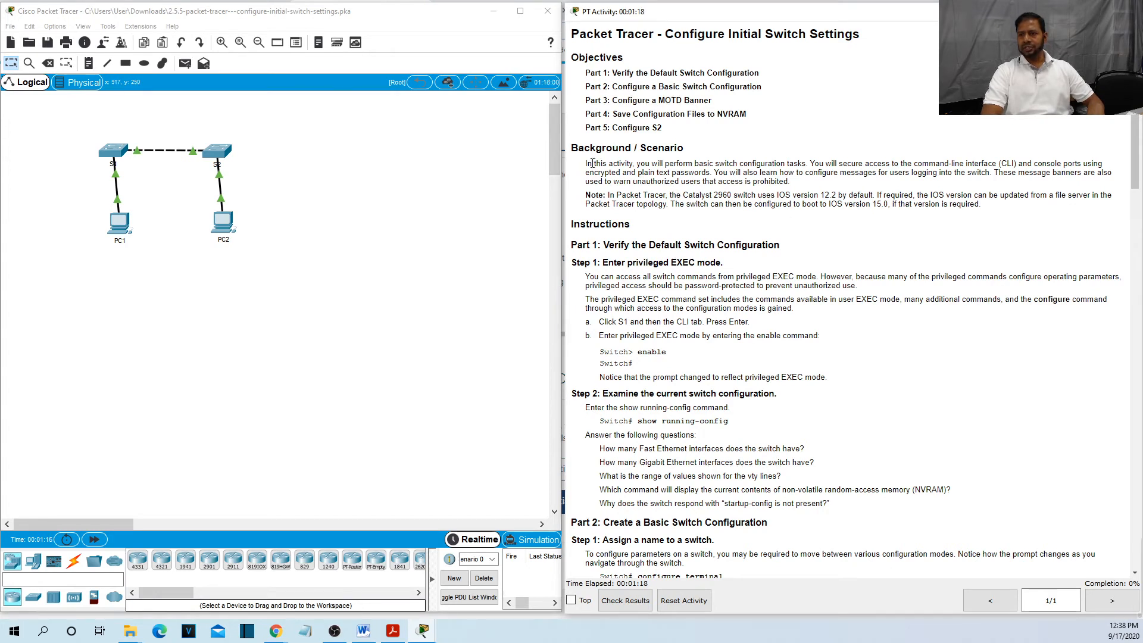
{"action": "left_click_drag", "start_coordinate": [593, 163], "coordinate": [727, 196]}
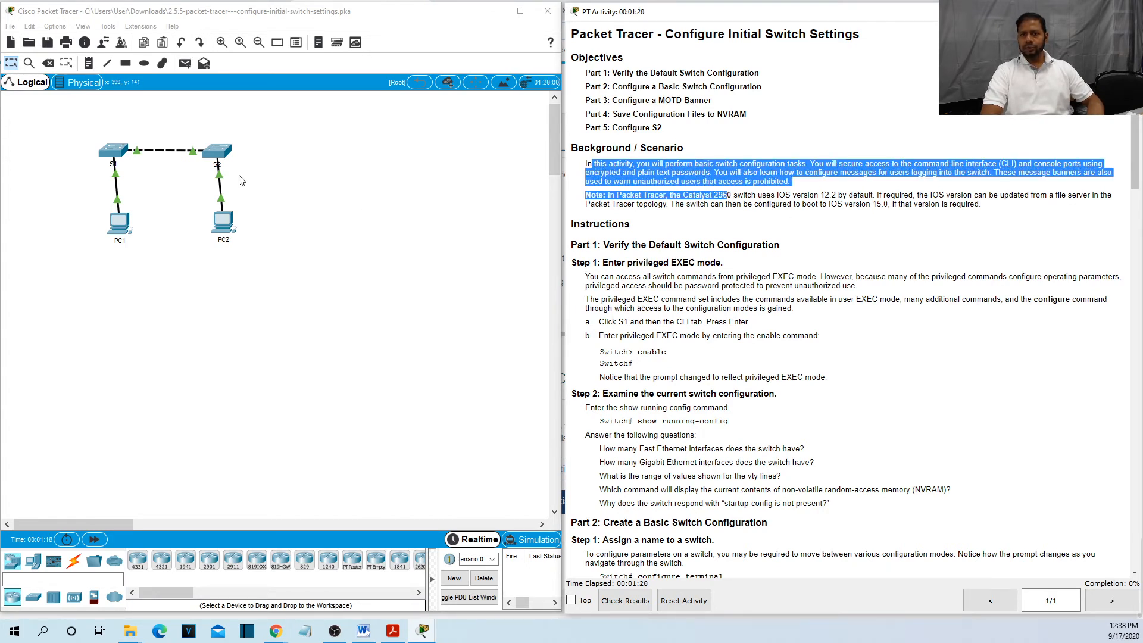
{"action": "left_click", "coordinate": [221, 152]}
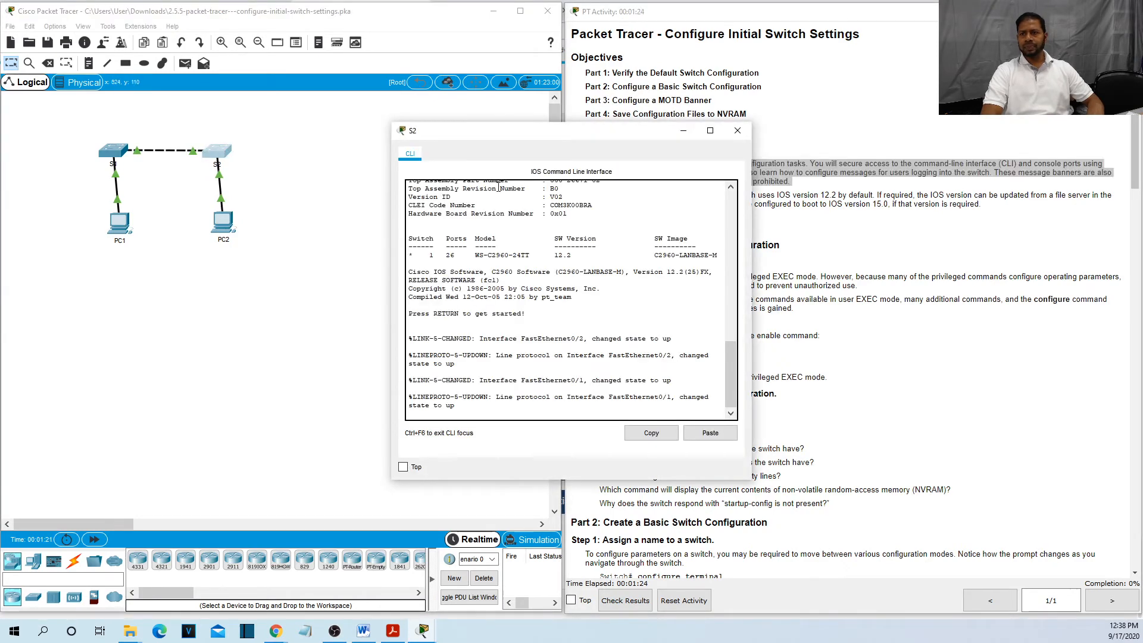
{"action": "left_click", "coordinate": [738, 132]}
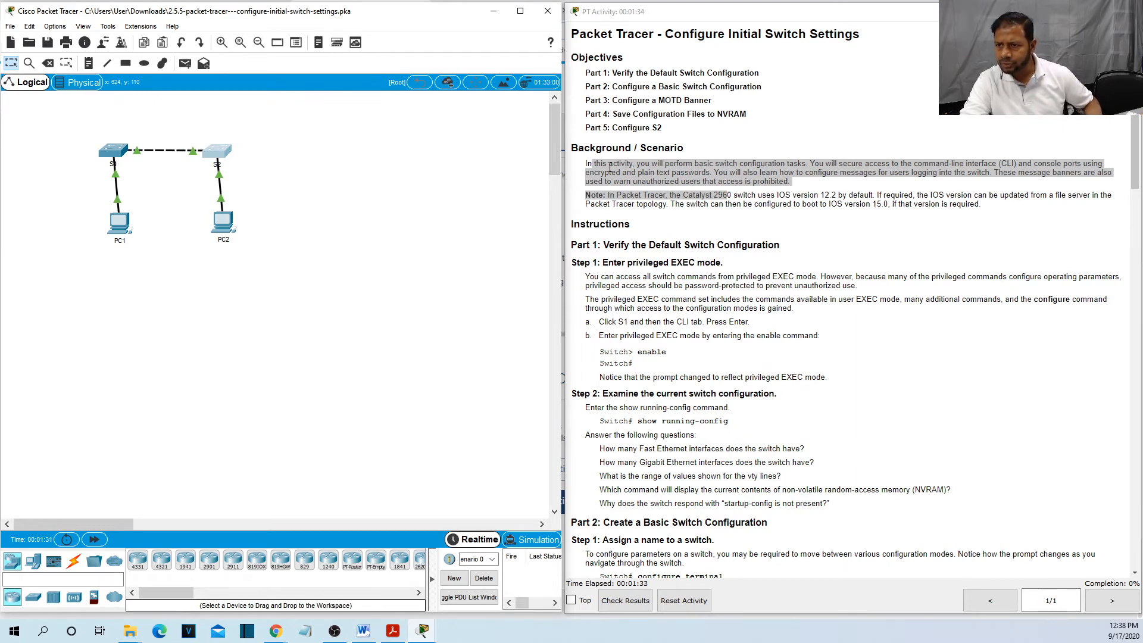
{"action": "left_click", "coordinate": [608, 168]}
{"action": "left_click_drag", "start_coordinate": [588, 163], "coordinate": [981, 215]}
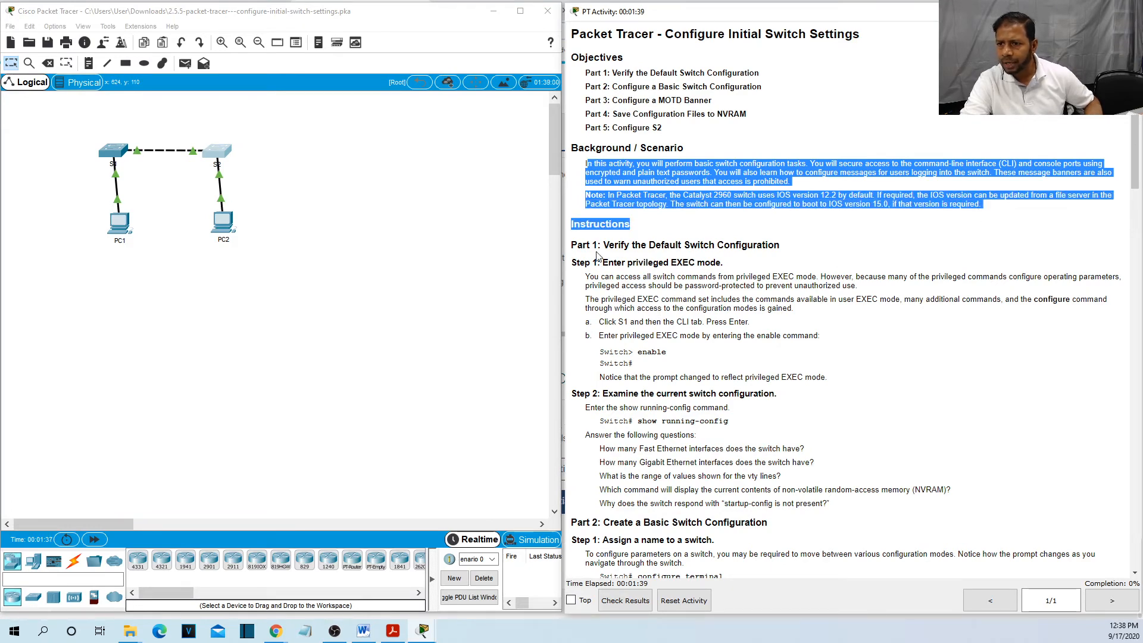
{"action": "left_click_drag", "start_coordinate": [597, 262], "coordinate": [737, 265]}
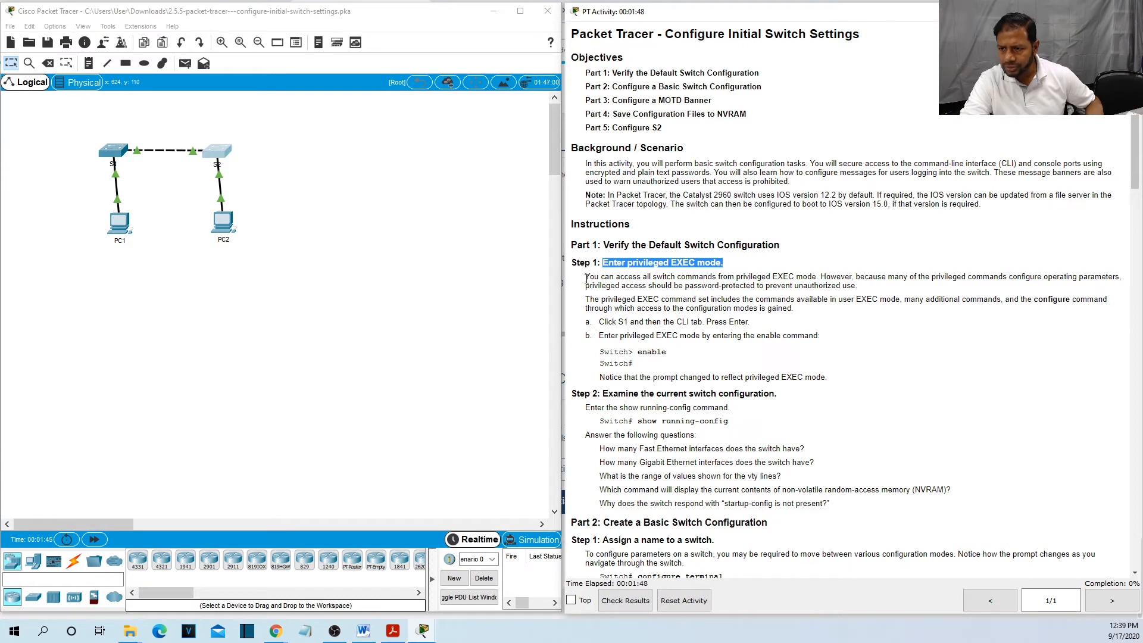
{"action": "left_click_drag", "start_coordinate": [586, 278], "coordinate": [795, 277]}
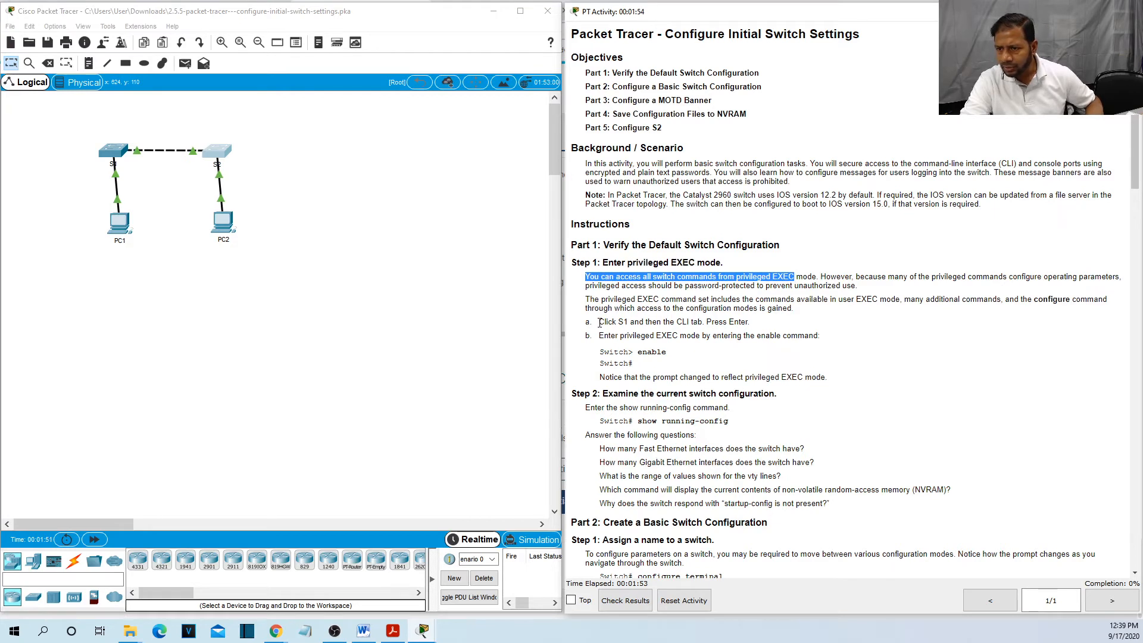
{"action": "left_click_drag", "start_coordinate": [600, 322], "coordinate": [762, 322]}
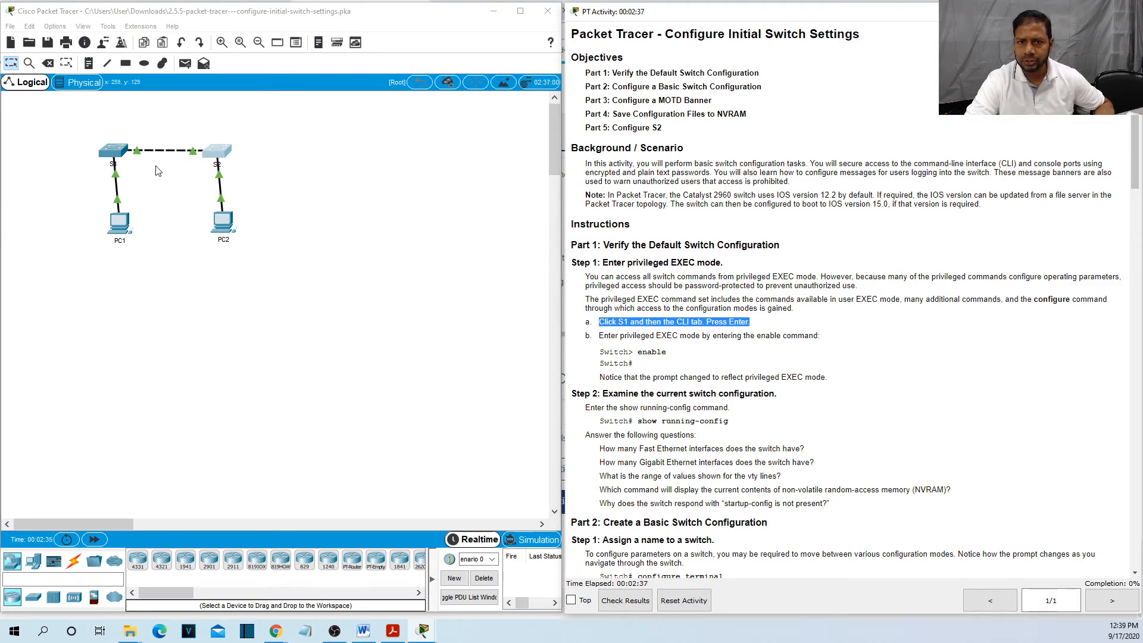
Open switch S1's CLI beside the instructions and bring up its Switch> prompt.
{"action": "left_click", "coordinate": [117, 154]}
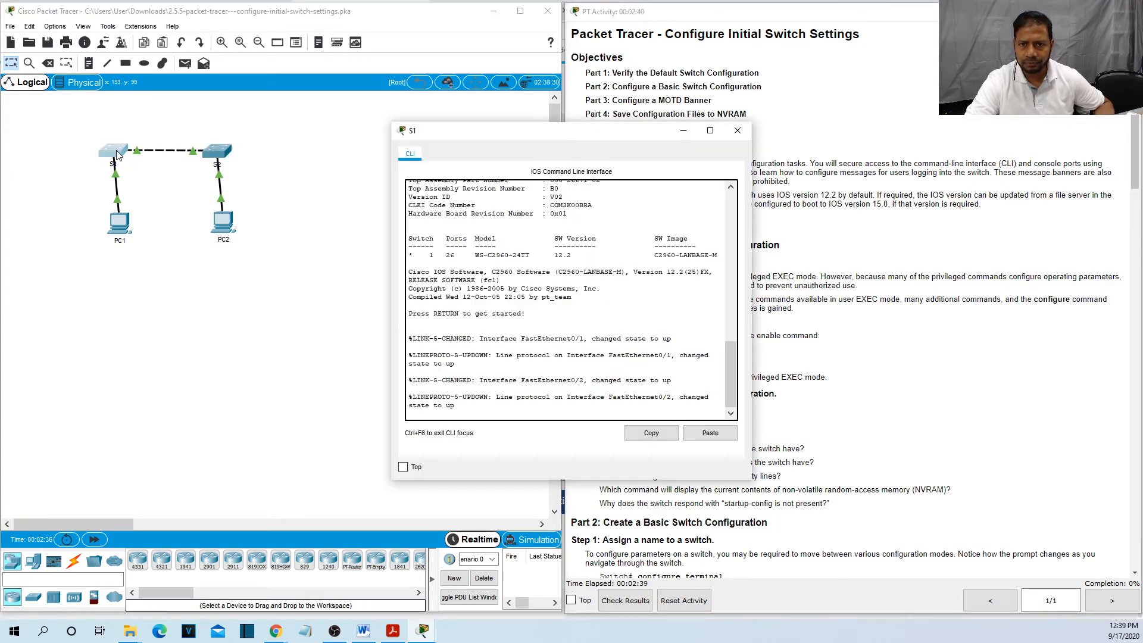
{"action": "left_click_drag", "start_coordinate": [509, 138], "coordinate": [321, 96]}
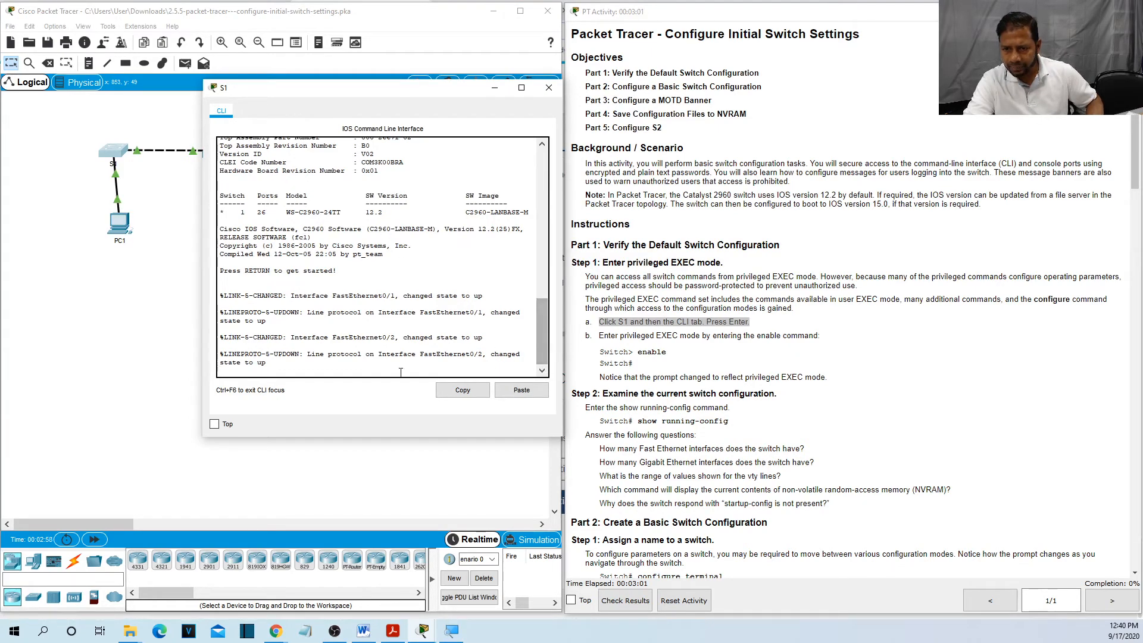
{"action": "triple_click", "coordinate": [329, 365]}
{"action": "double_click", "coordinate": [329, 365]}
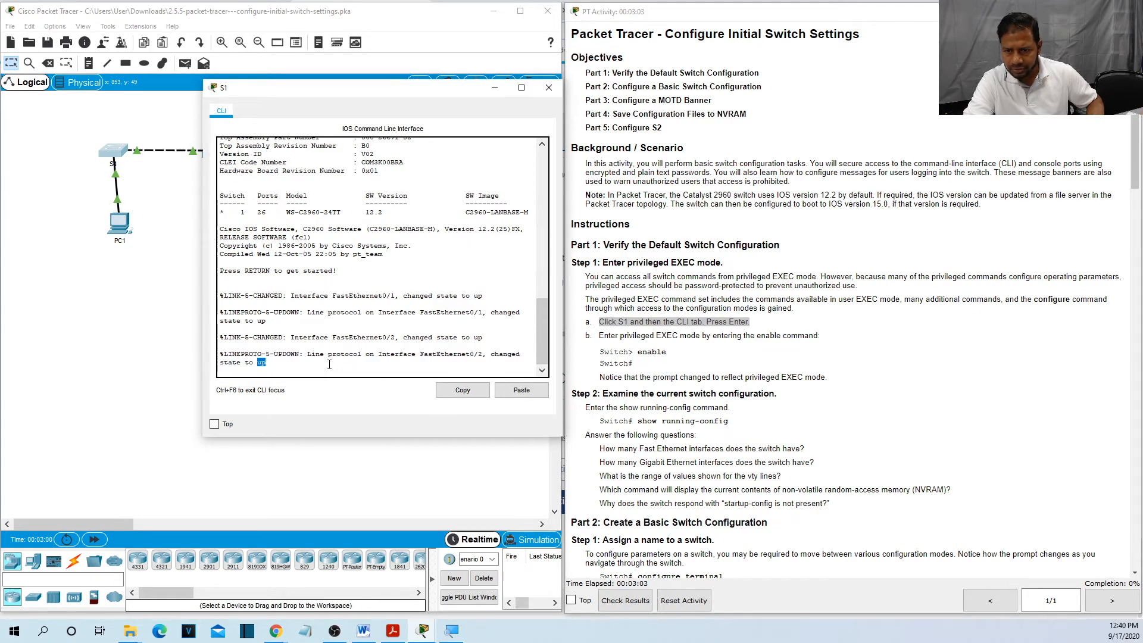
{"action": "left_click", "coordinate": [329, 364]}
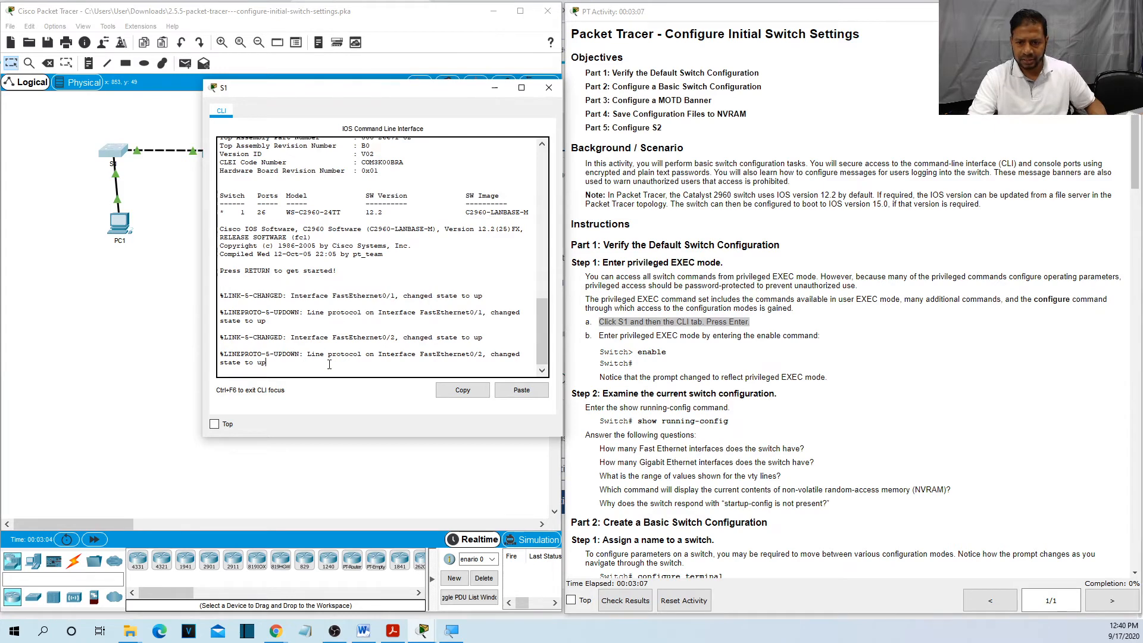
{"action": "key", "text": "Return"}
{"action": "key", "text": "Return"}
{"action": "key", "text": "Return"}
{"action": "key", "text": "Return"}
{"action": "key", "text": "Return"}
{"action": "key", "text": "Return"}
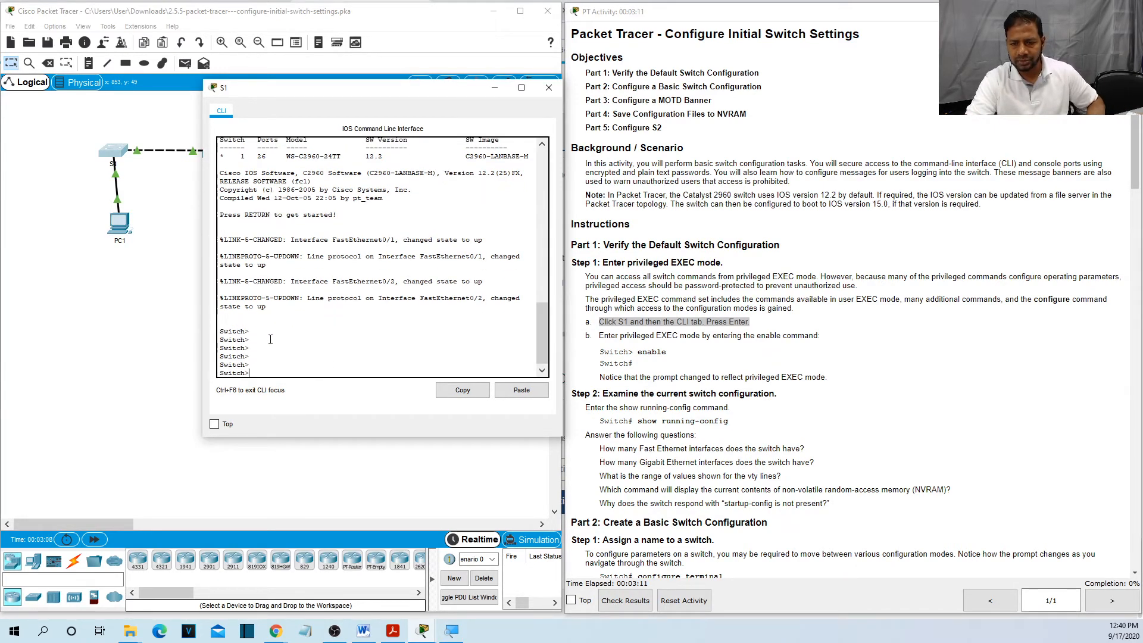
{"action": "mouse_move", "coordinate": [220, 325]}
{"action": "left_mouse_down"}
{"action": "mouse_move", "coordinate": [240, 342]}
{"action": "mouse_move", "coordinate": [218, 341]}
{"action": "left_mouse_up"}
{"action": "left_click", "coordinate": [263, 372]}
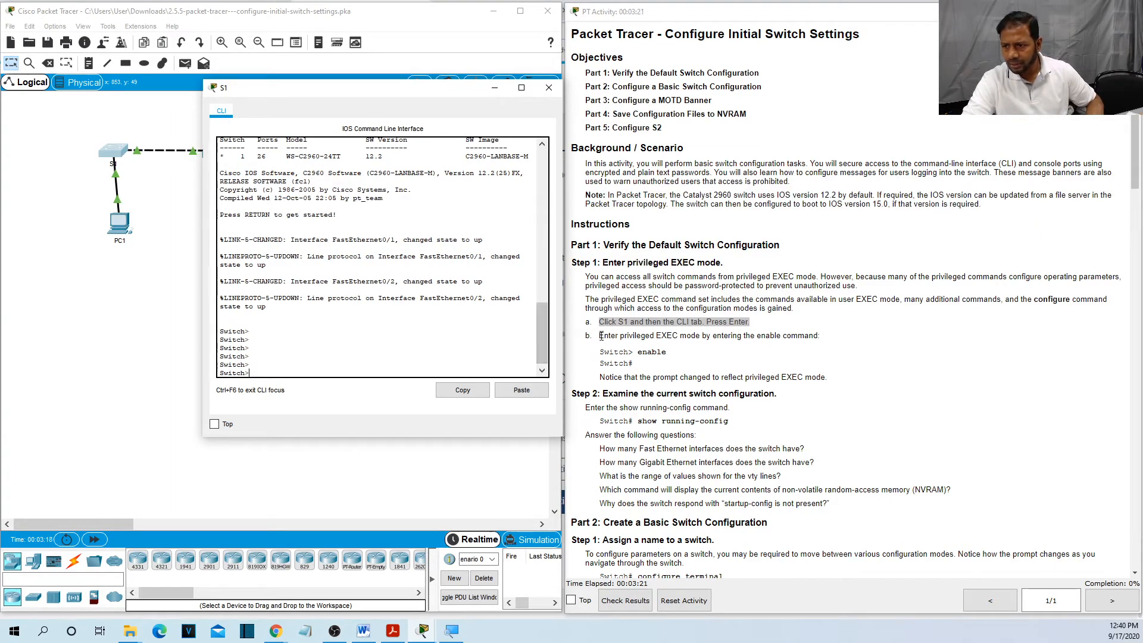
Check the enable example in instruction b, then type enable at S1's prompt.
{"action": "left_click_drag", "start_coordinate": [599, 336], "coordinate": [839, 337]}
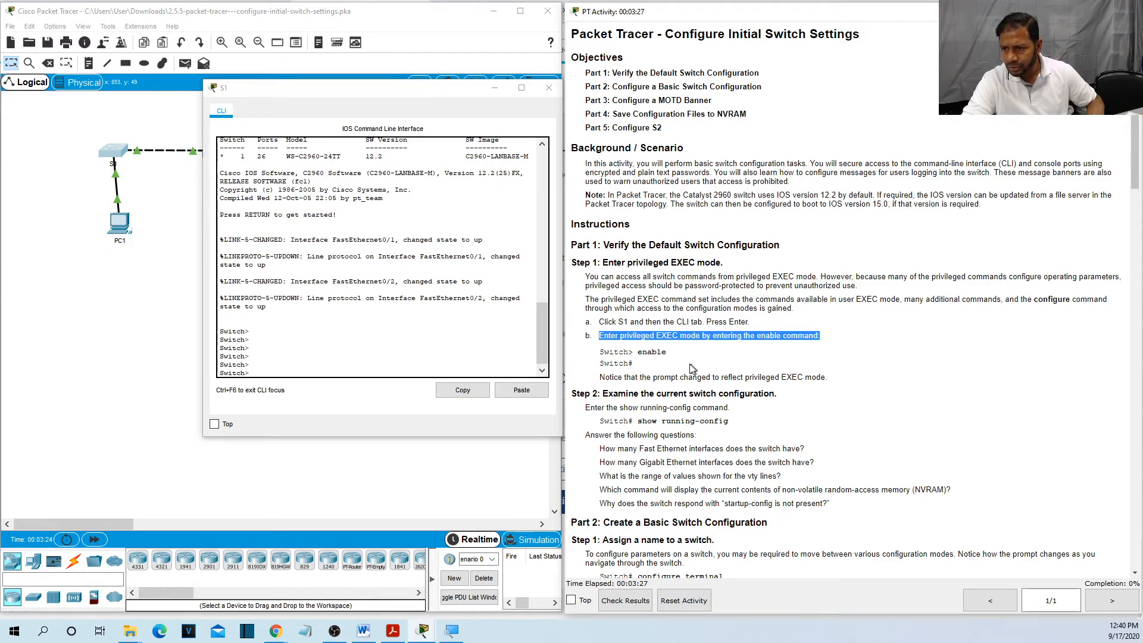
{"action": "left_click_drag", "start_coordinate": [599, 352], "coordinate": [634, 351]}
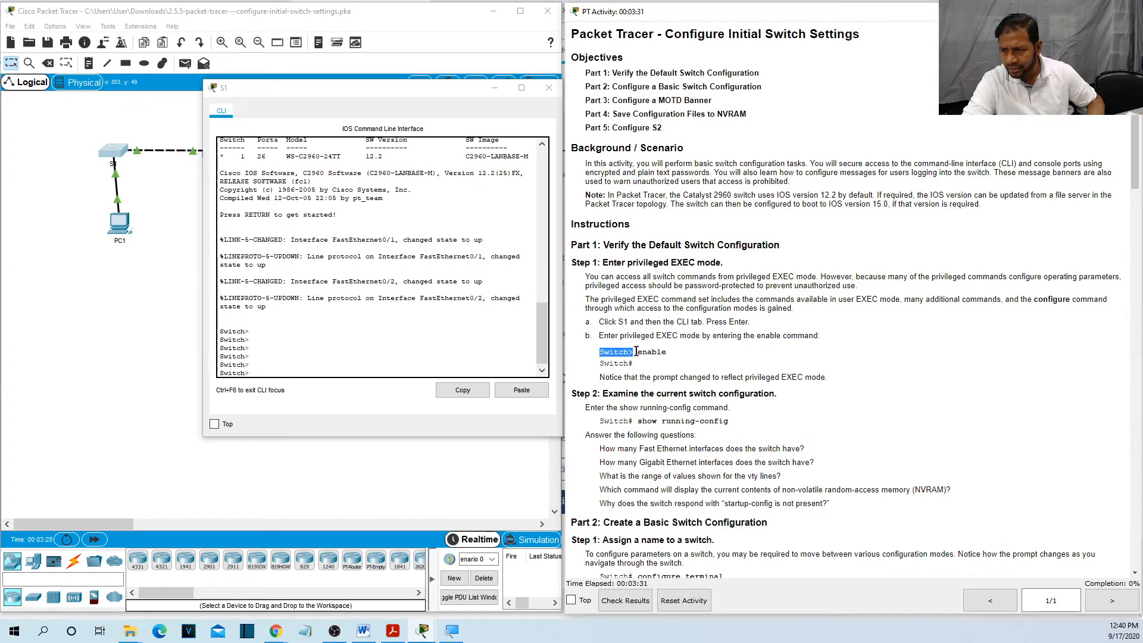
{"action": "left_click", "coordinate": [638, 350]}
{"action": "left_click_drag", "start_coordinate": [639, 351], "coordinate": [672, 353]}
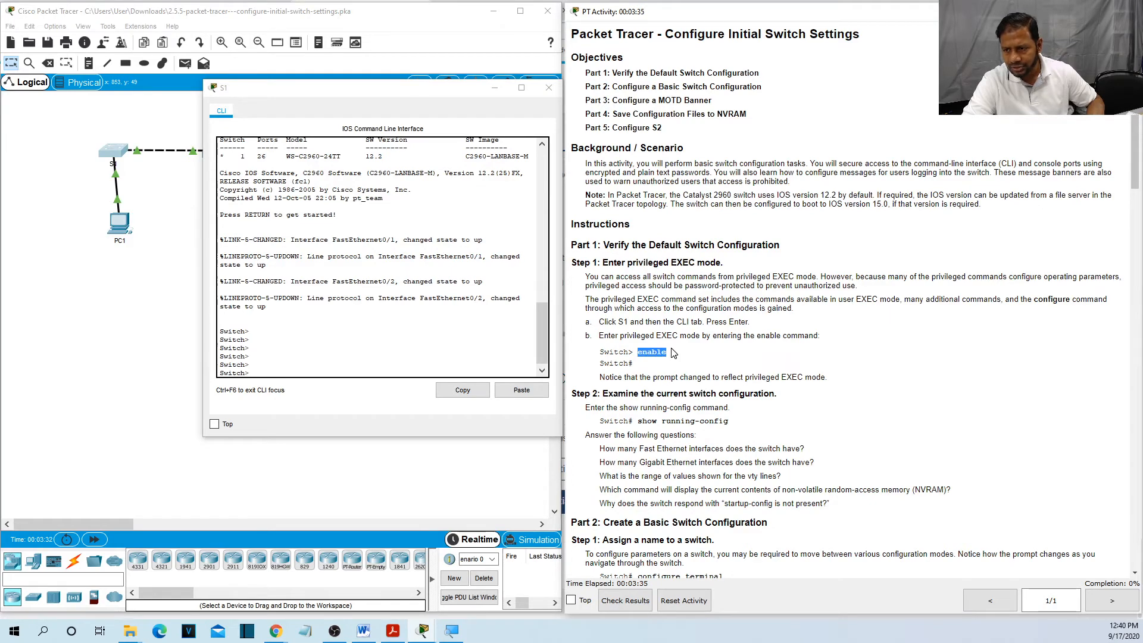
{"action": "left_click", "coordinate": [273, 370]}
{"action": "type", "text": "ena"}
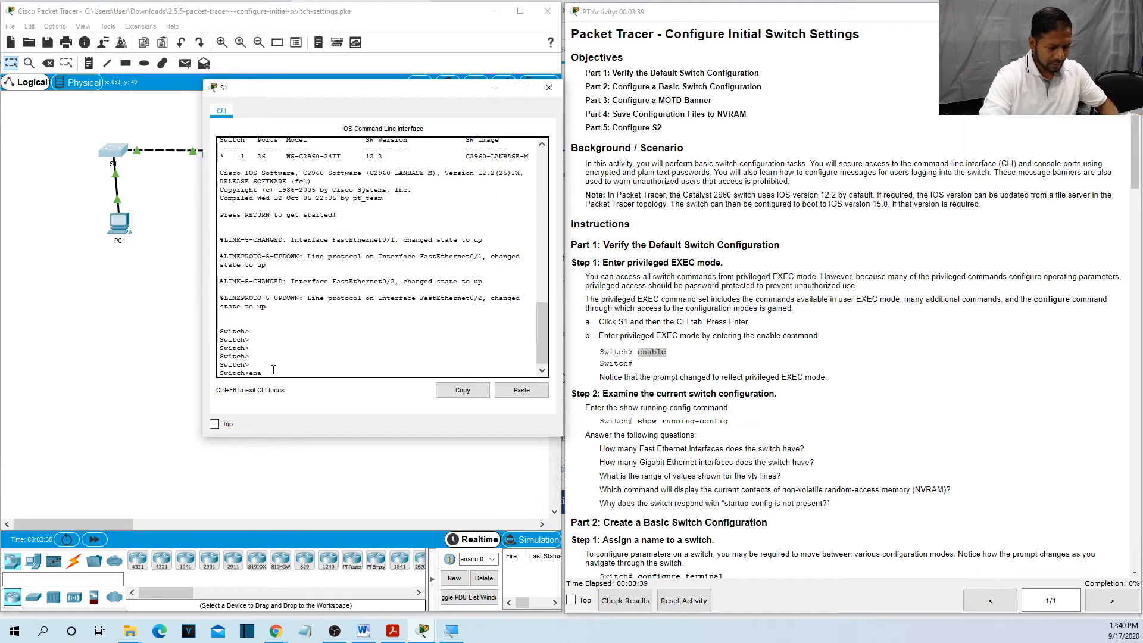
{"action": "type", "text": "ble"}
Run enable to reach Switch#, then check the show running-config example and type show.
{"action": "key", "text": "Return"}
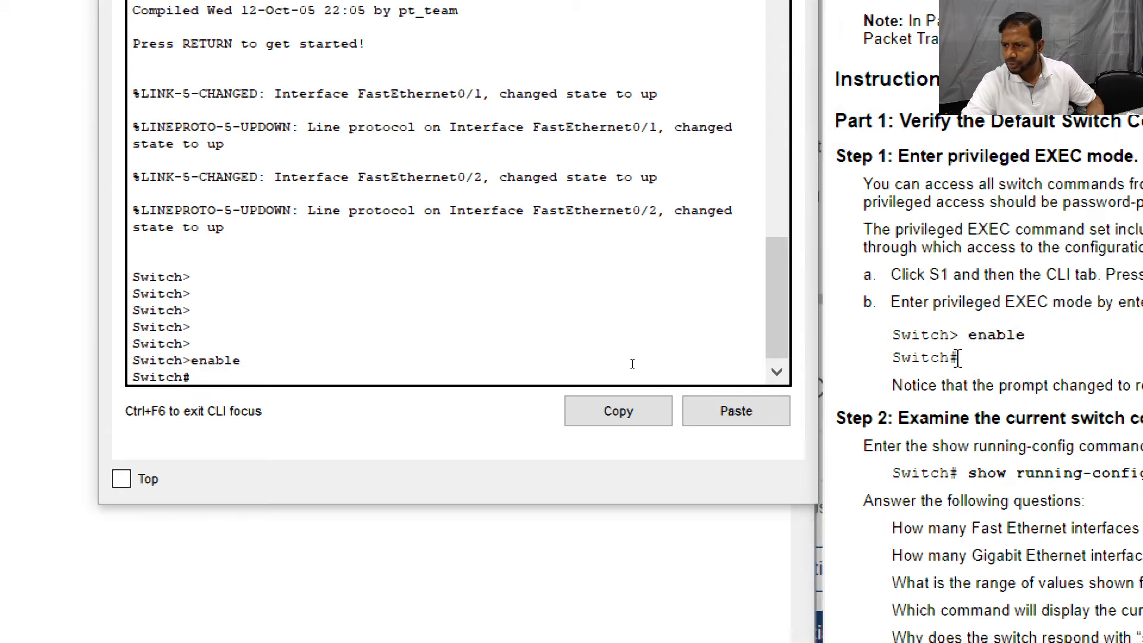
{"action": "left_click_drag", "start_coordinate": [957, 358], "coordinate": [889, 360]}
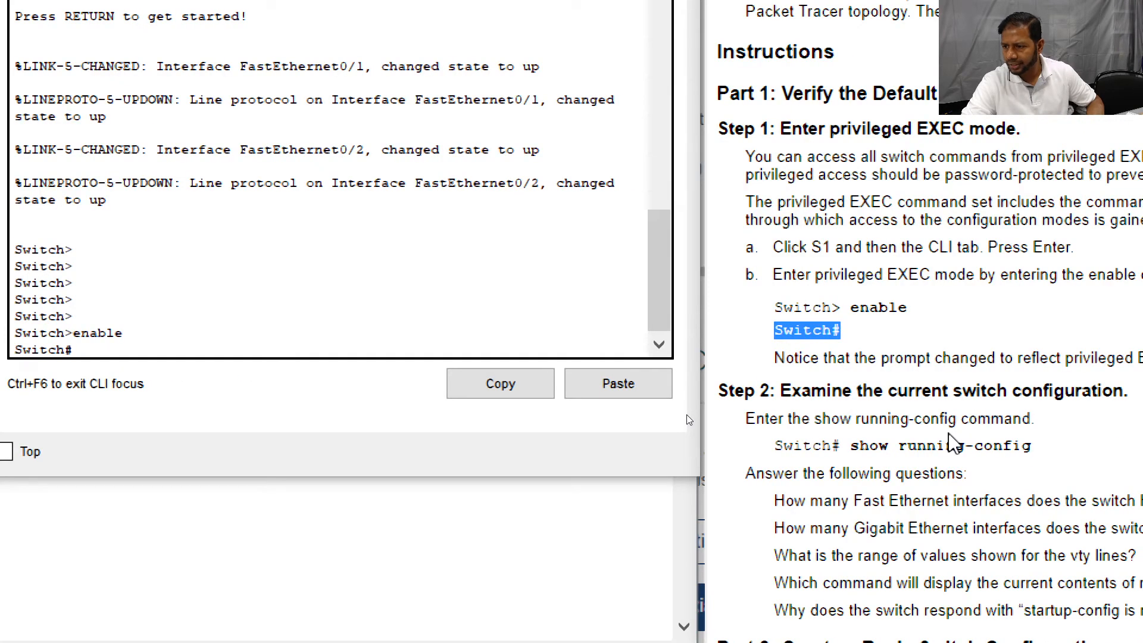
{"action": "left_click_drag", "start_coordinate": [840, 446], "coordinate": [818, 446]}
{"action": "double_click", "coordinate": [822, 448]}
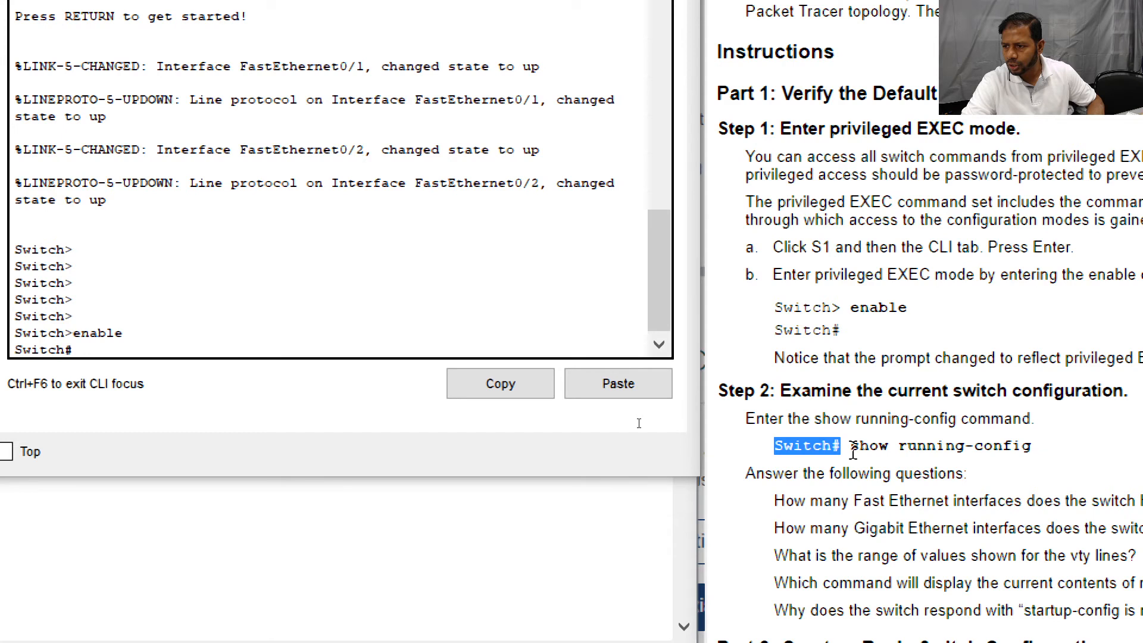
{"action": "left_click_drag", "start_coordinate": [853, 450], "coordinate": [1071, 443]}
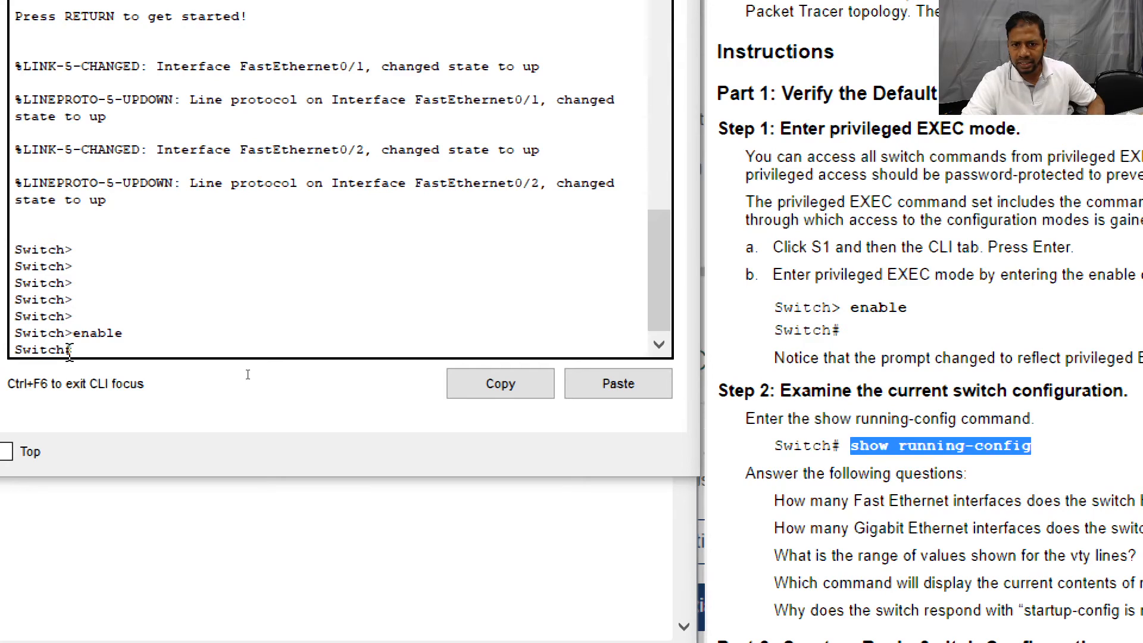
{"action": "type", "text": "show"}
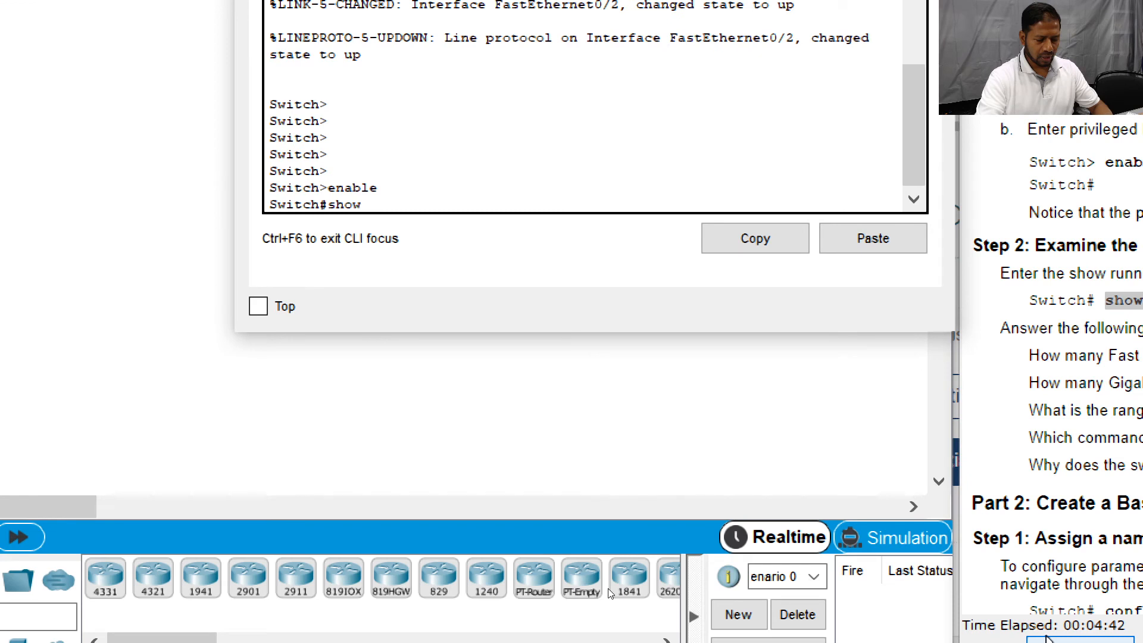
Run show running-config on S1 and page through the output to the end.
{"action": "type", "text": "run"}
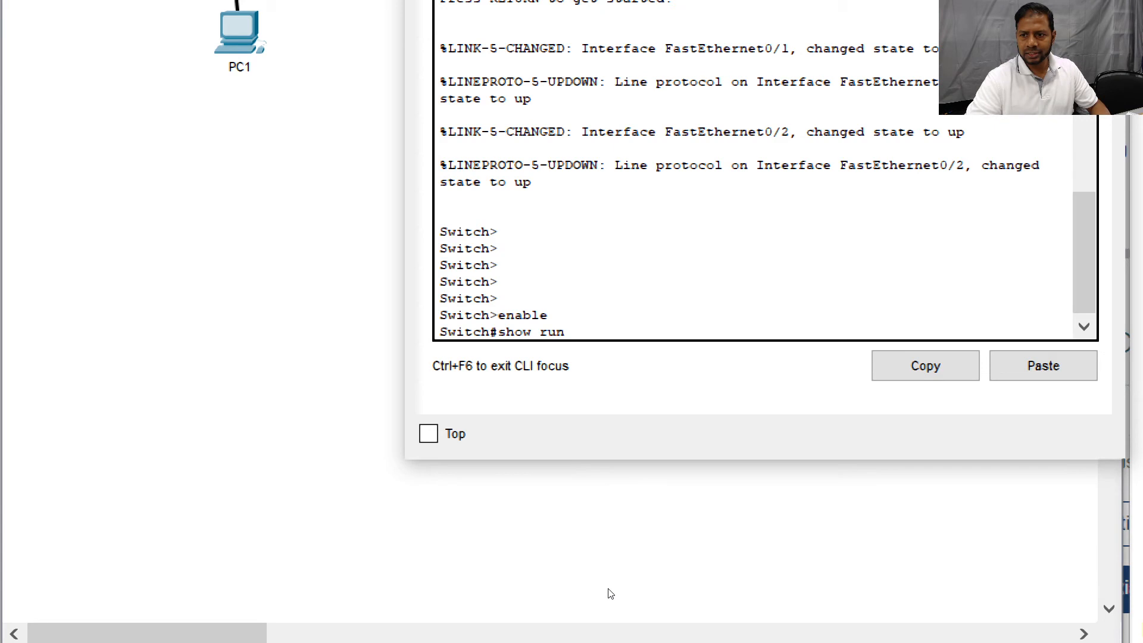
{"action": "key", "text": "Tab"}
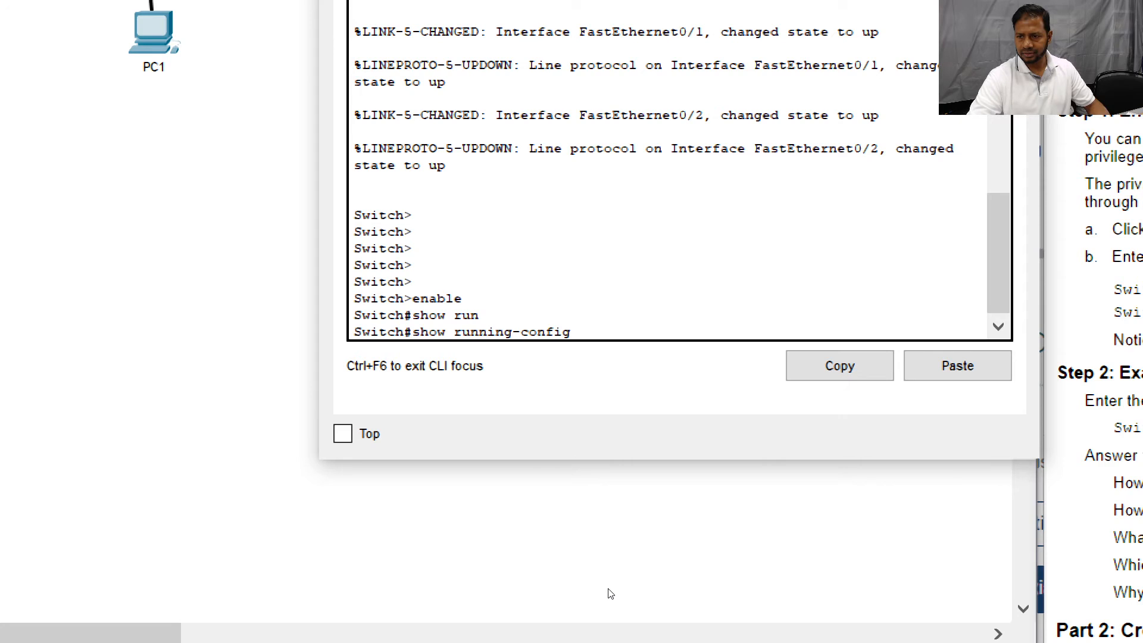
{"action": "key", "text": "Return"}
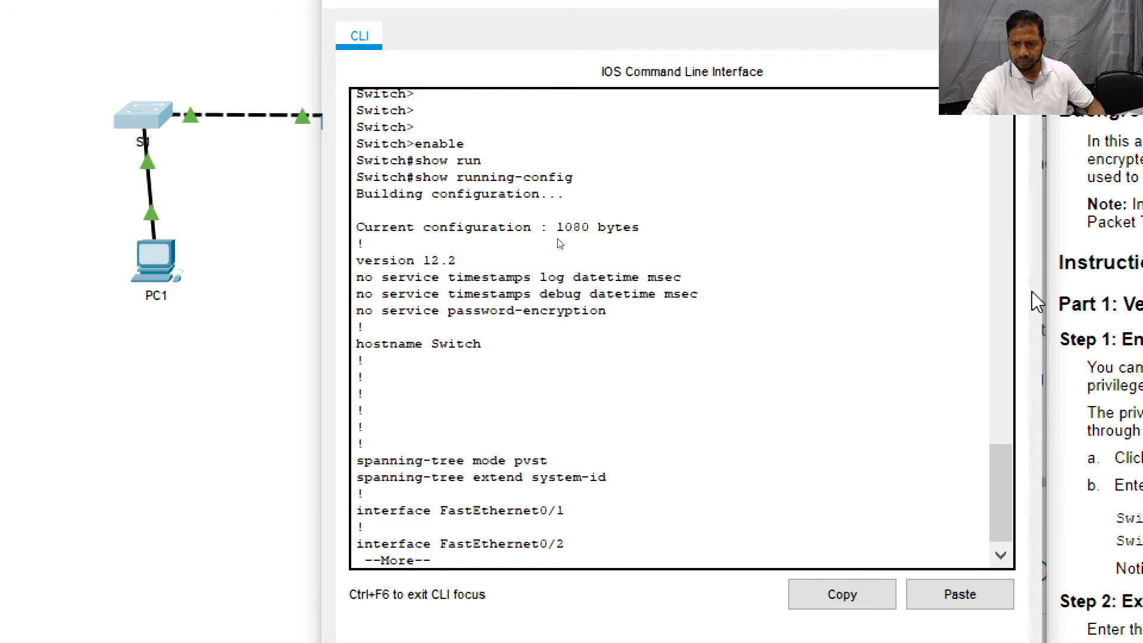
{"action": "key", "text": "space"}
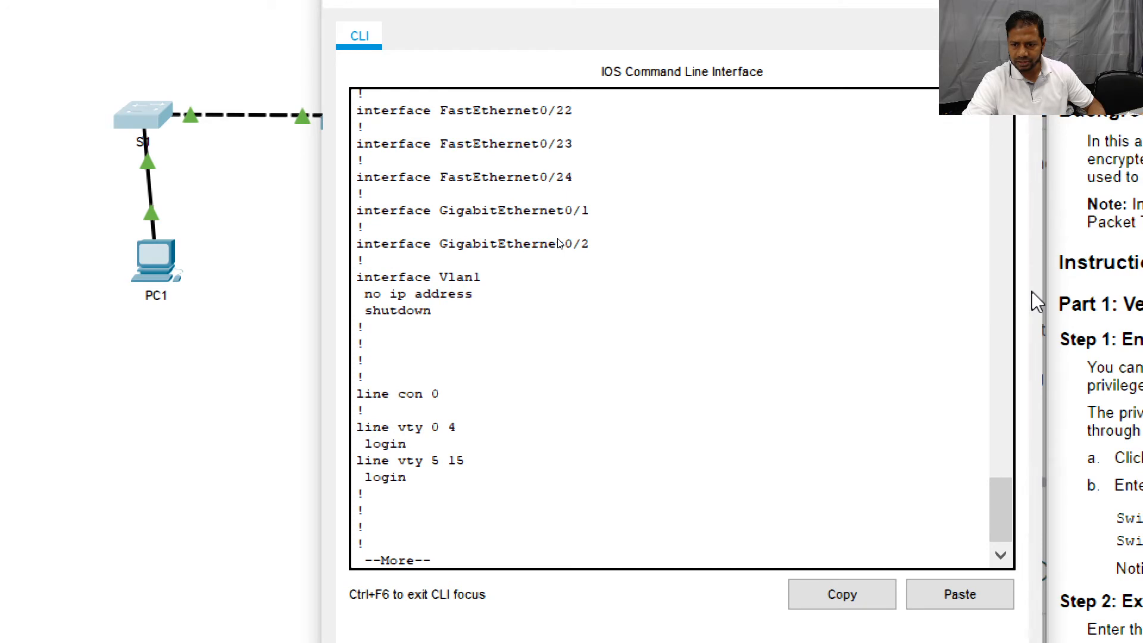
{"action": "key", "text": "space"}
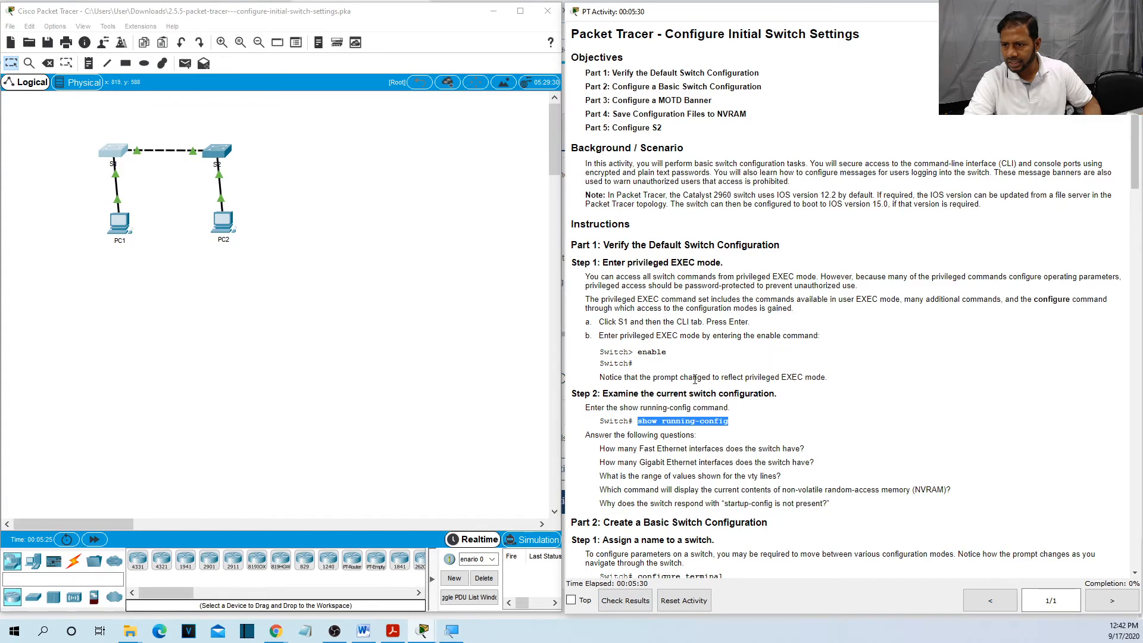
Scroll the instructions down to Parts 3–5: MOTD banner, NVRAM saving and S2 configuration.
{"action": "left_click_drag", "start_coordinate": [718, 393], "coordinate": [770, 393]}
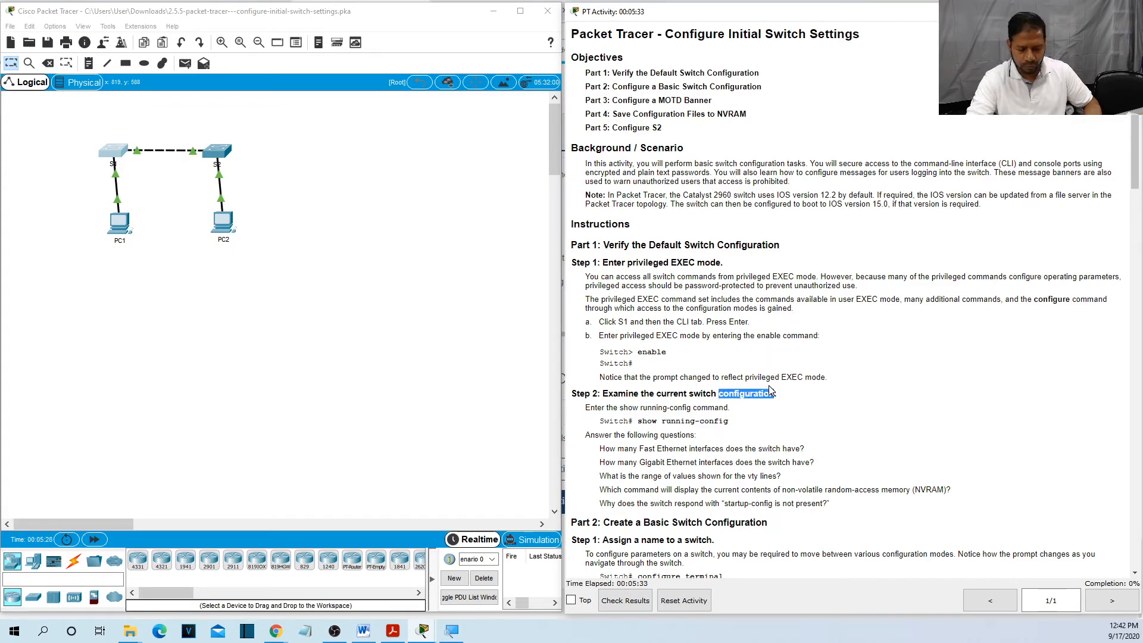
{"action": "scroll", "coordinate": [768, 387], "scroll_direction": "down", "scroll_amount": 5}
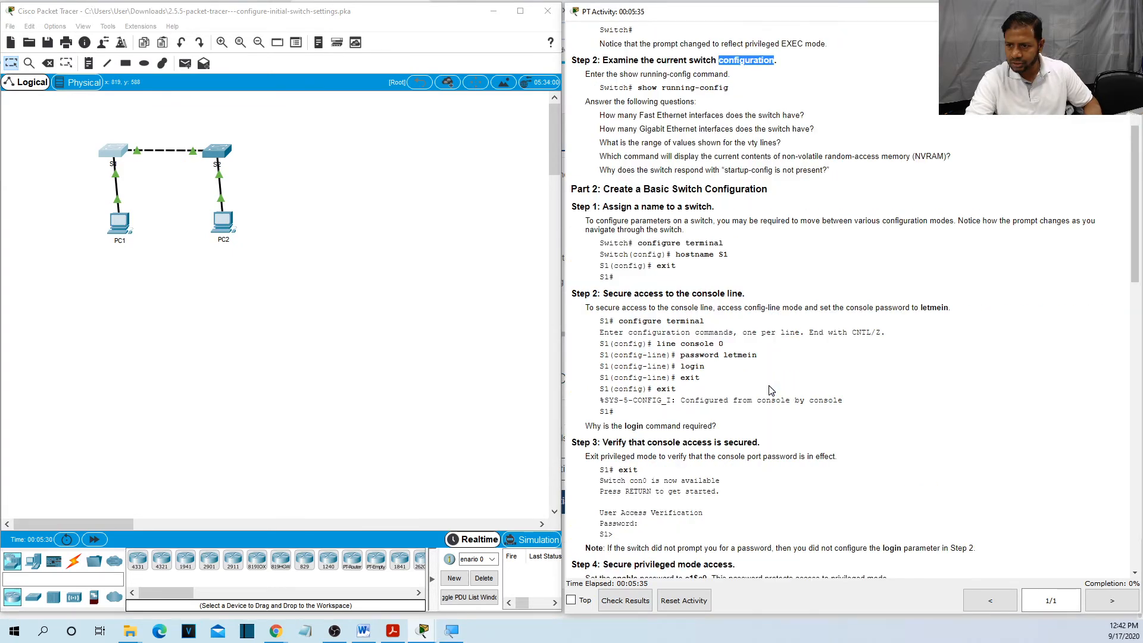
{"action": "scroll", "coordinate": [769, 390], "scroll_direction": "down", "scroll_amount": 15}
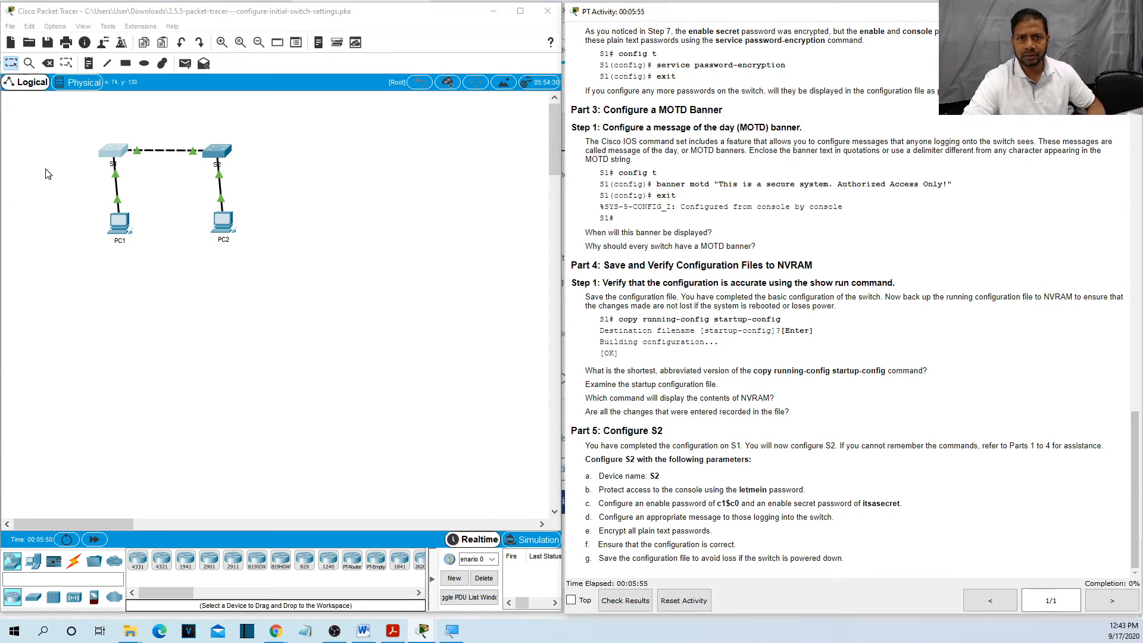
{"action": "left_click", "coordinate": [9, 26]}
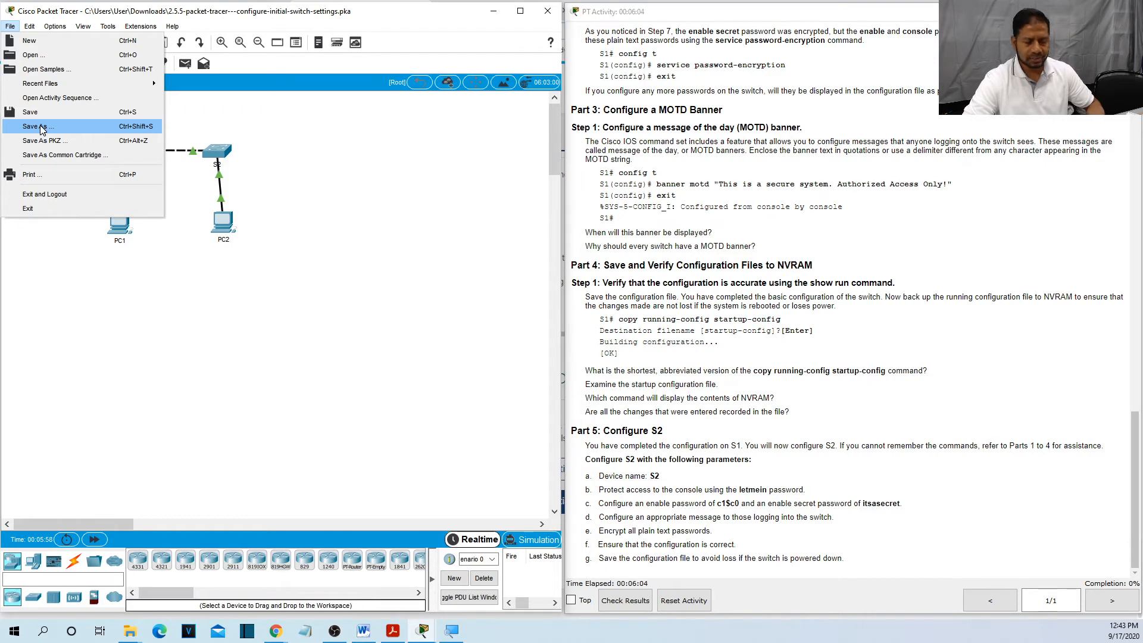
{"action": "left_click", "coordinate": [153, 305]}
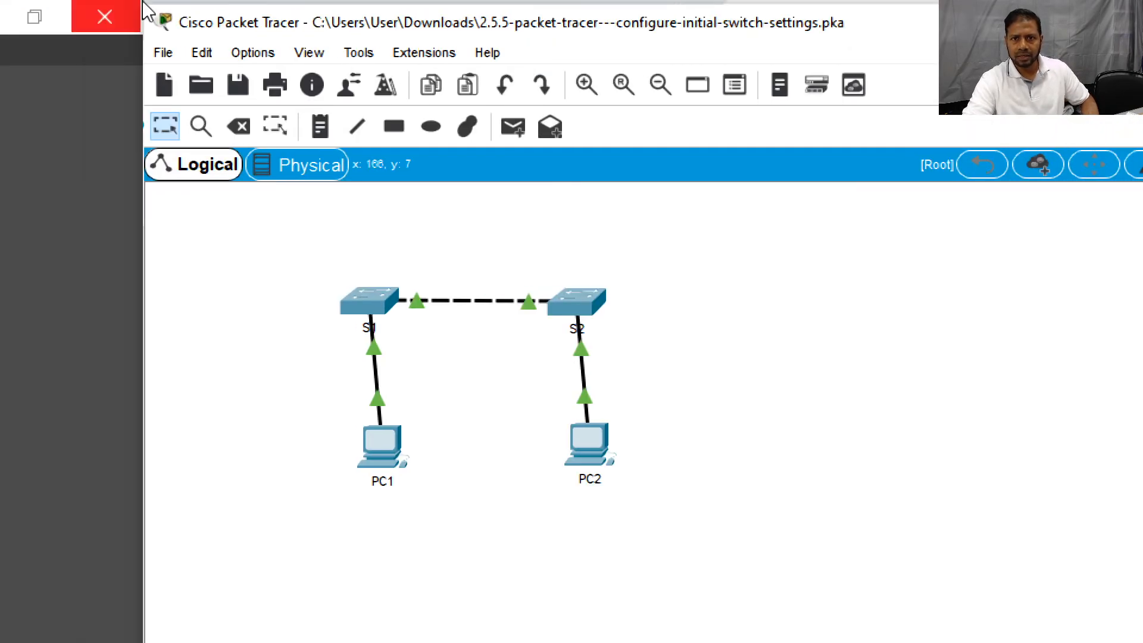
{"action": "left_click", "coordinate": [164, 53]}
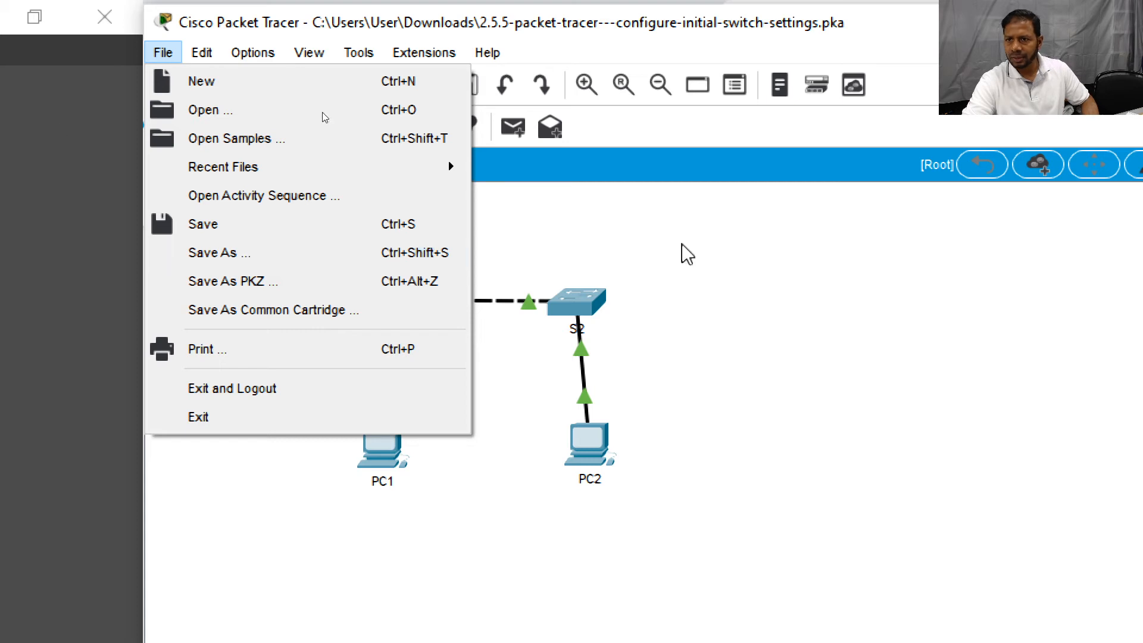
{"action": "left_click", "coordinate": [794, 225]}
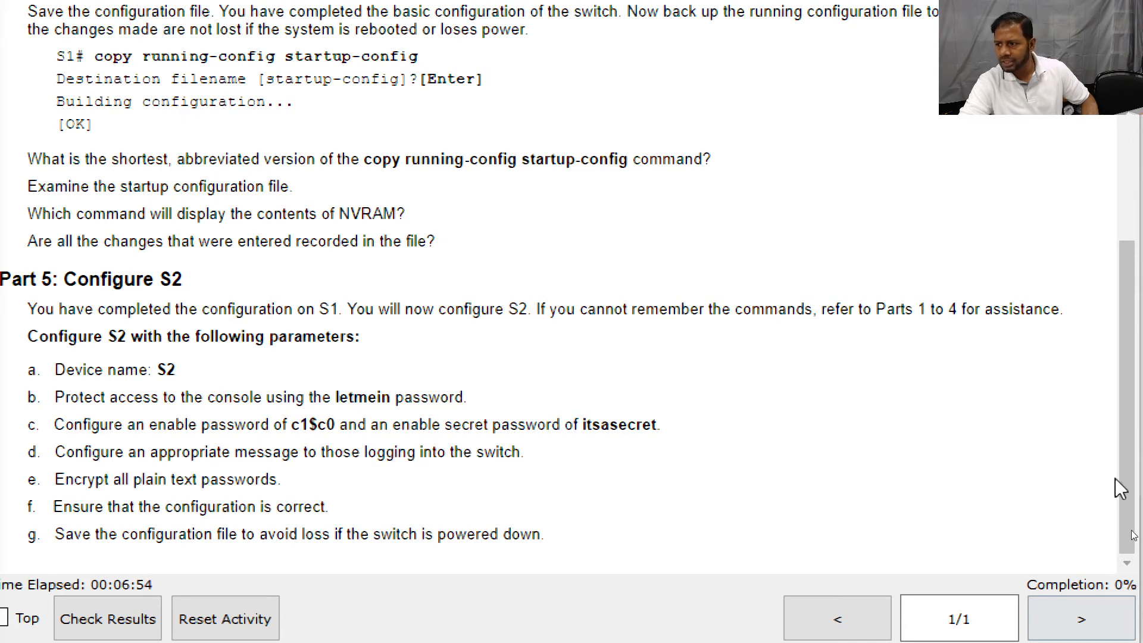
Scroll the instructions back to Part 1 Step 2 and Part 2 Step 1 on naming the switch.
{"action": "scroll", "coordinate": [1129, 485], "scroll_direction": "up", "scroll_amount": 1}
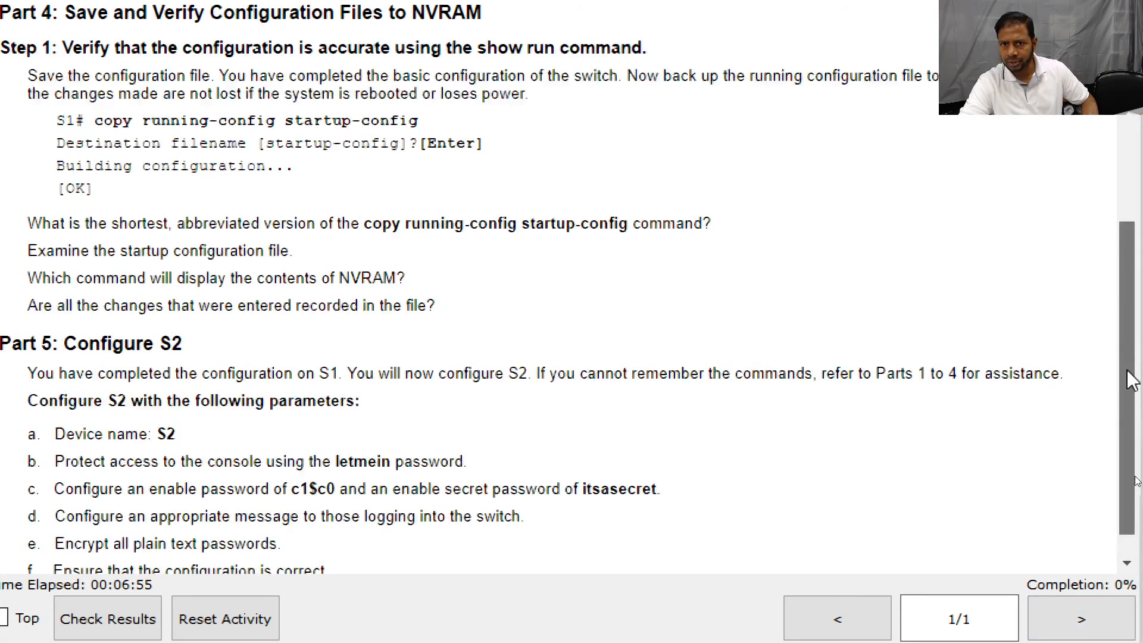
{"action": "scroll", "coordinate": [1129, 378], "scroll_direction": "up", "scroll_amount": 5}
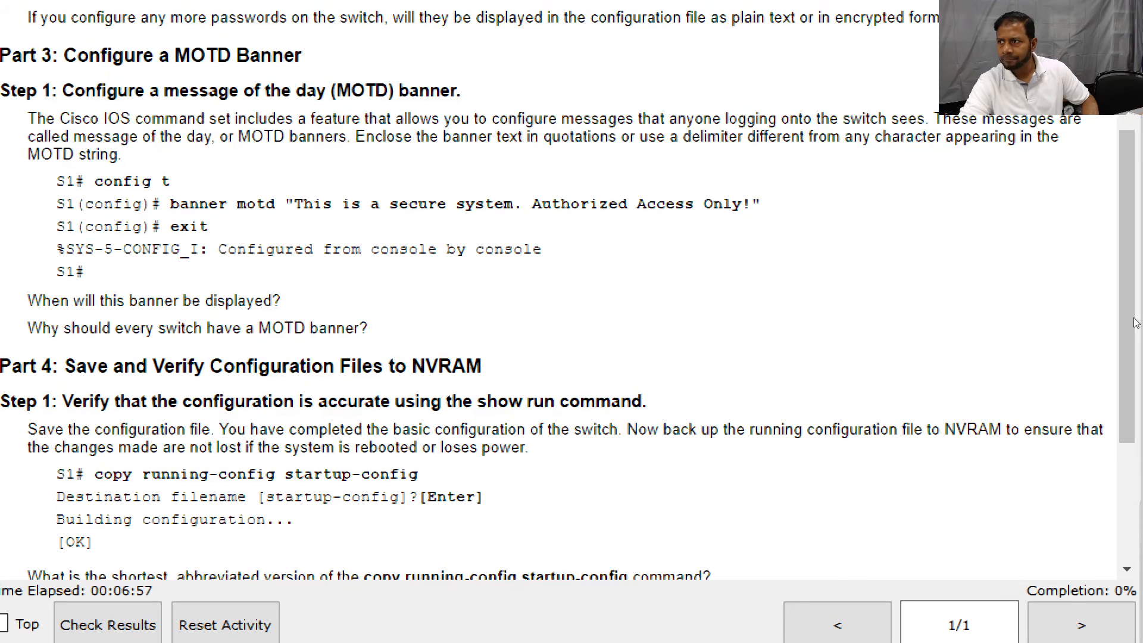
{"action": "scroll", "coordinate": [1135, 322], "scroll_direction": "up", "scroll_amount": 5}
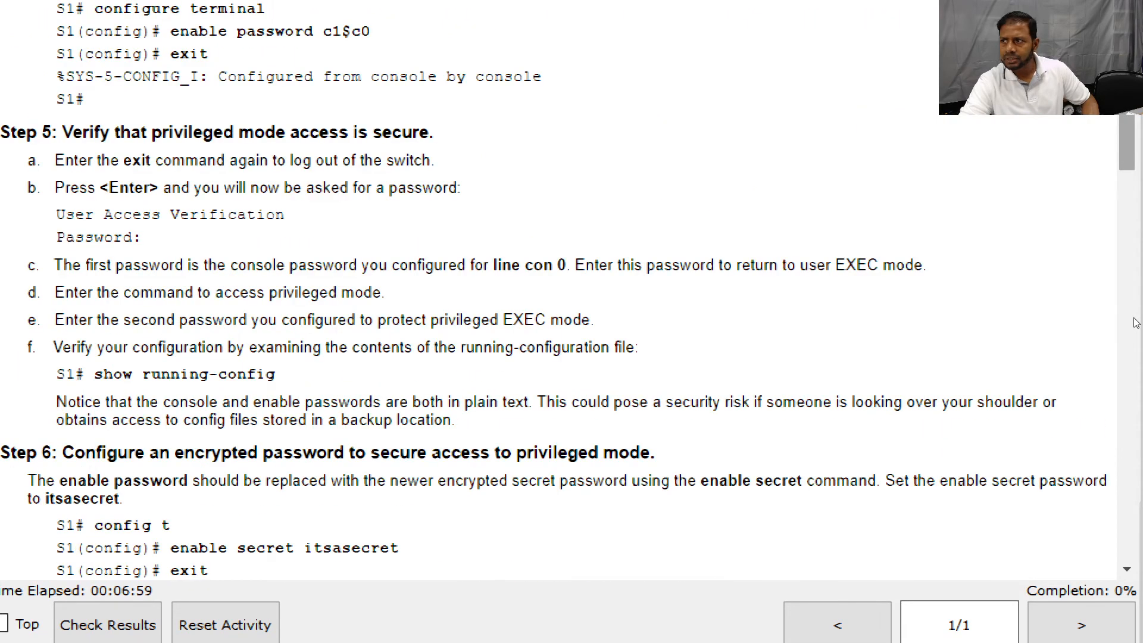
{"action": "left_click_drag", "start_coordinate": [1126, 143], "coordinate": [1115, 121]}
{"action": "scroll", "coordinate": [1117, 121], "scroll_direction": "up", "scroll_amount": 5}
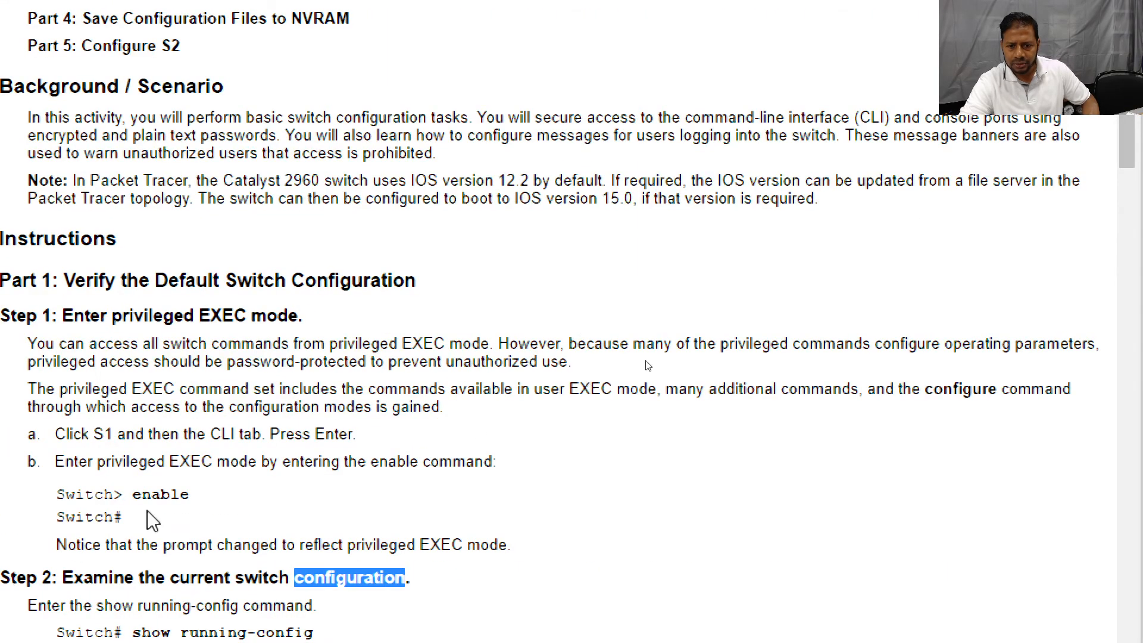
{"action": "scroll", "coordinate": [153, 520], "scroll_direction": "down", "scroll_amount": 2}
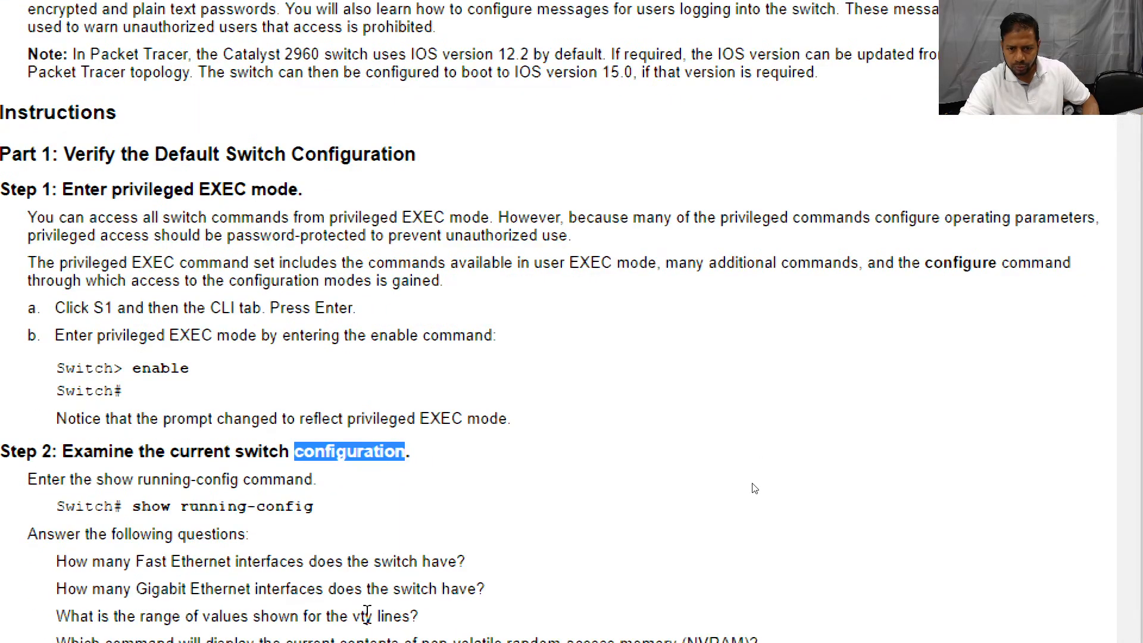
{"action": "scroll", "coordinate": [367, 615], "scroll_direction": "down", "scroll_amount": 2}
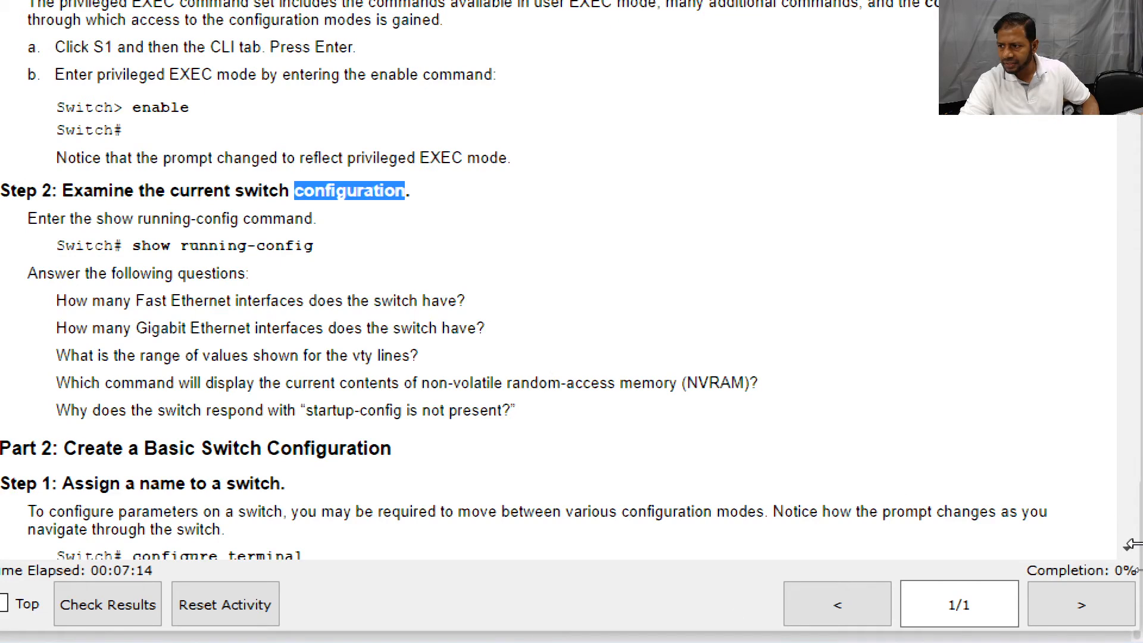
{"action": "scroll", "coordinate": [1128, 556], "scroll_direction": "down", "scroll_amount": 2}
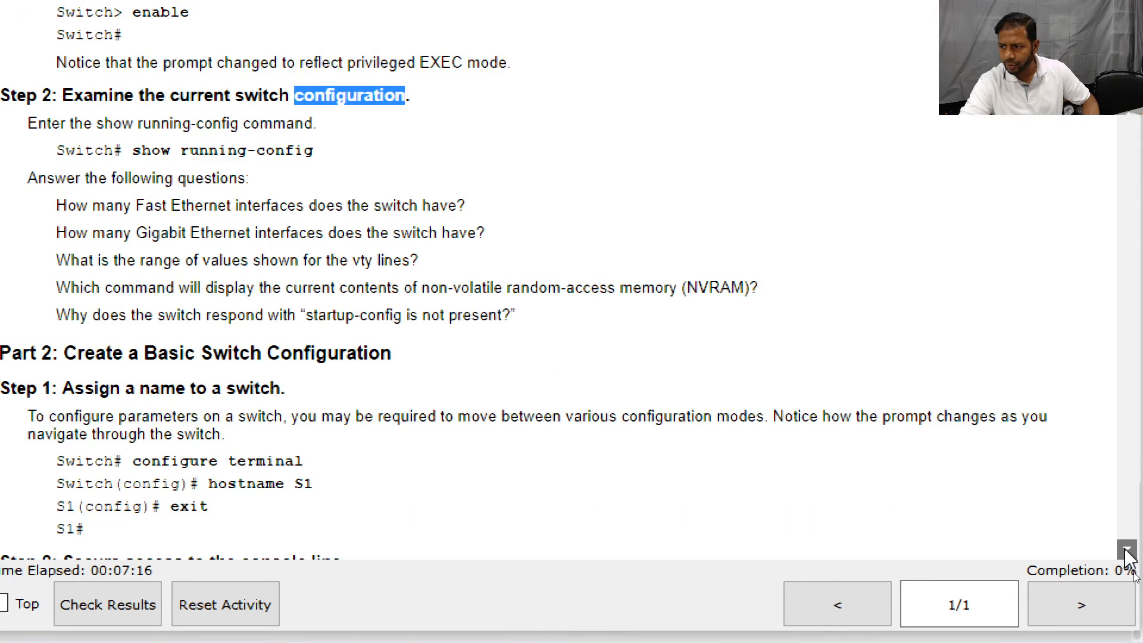
{"action": "scroll", "coordinate": [1127, 557], "scroll_direction": "down", "scroll_amount": 1}
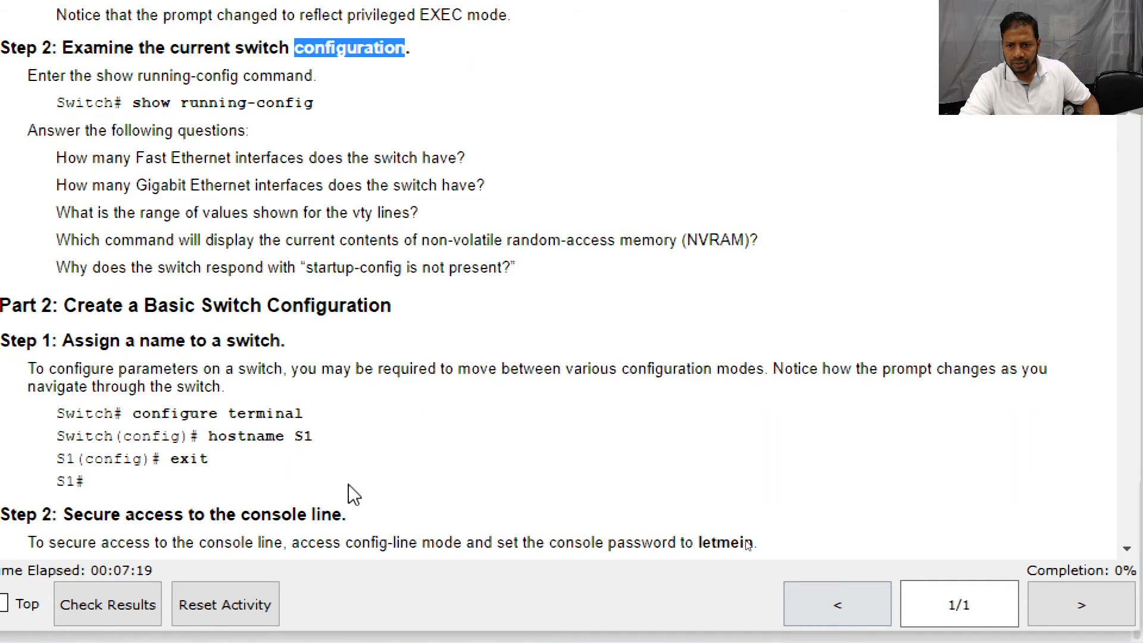
Highlight the configure terminal and hostname S1 commands in the Part 2 Step 1 instructions.
{"action": "left_click", "coordinate": [136, 415]}
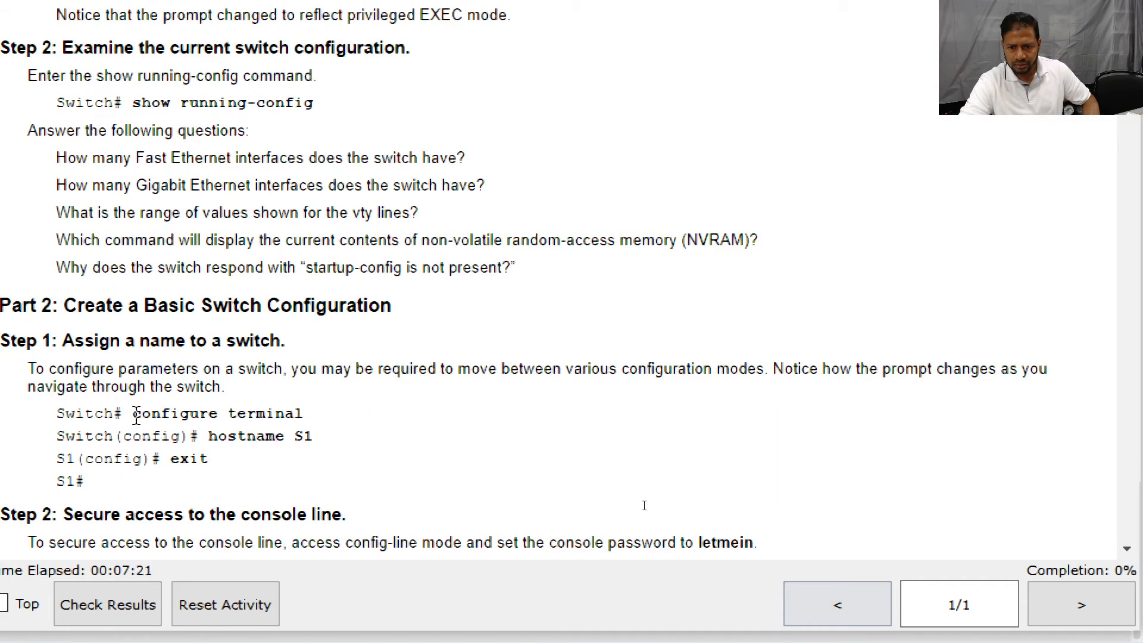
{"action": "left_click_drag", "start_coordinate": [137, 415], "coordinate": [336, 421]}
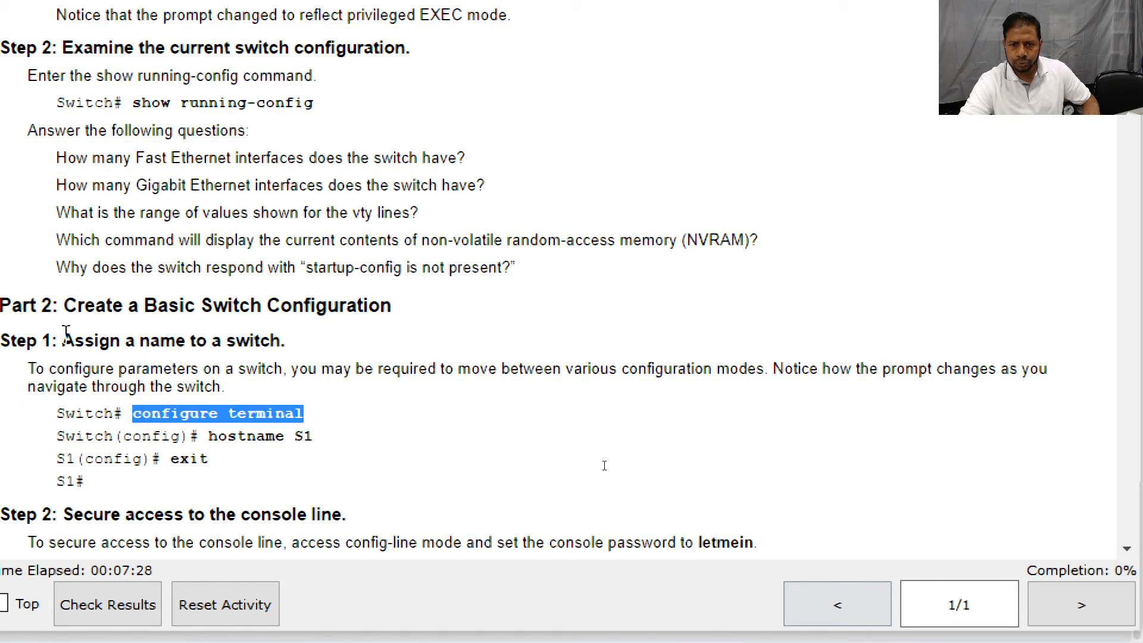
{"action": "left_click_drag", "start_coordinate": [64, 334], "coordinate": [321, 348]}
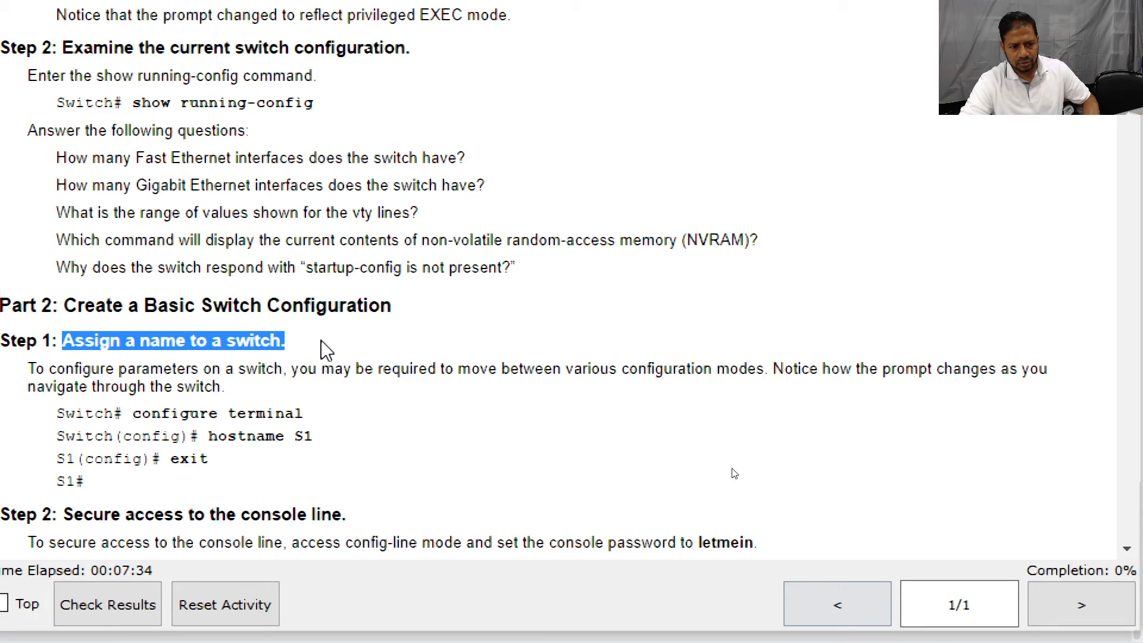
{"action": "left_click_drag", "start_coordinate": [57, 413], "coordinate": [124, 413]}
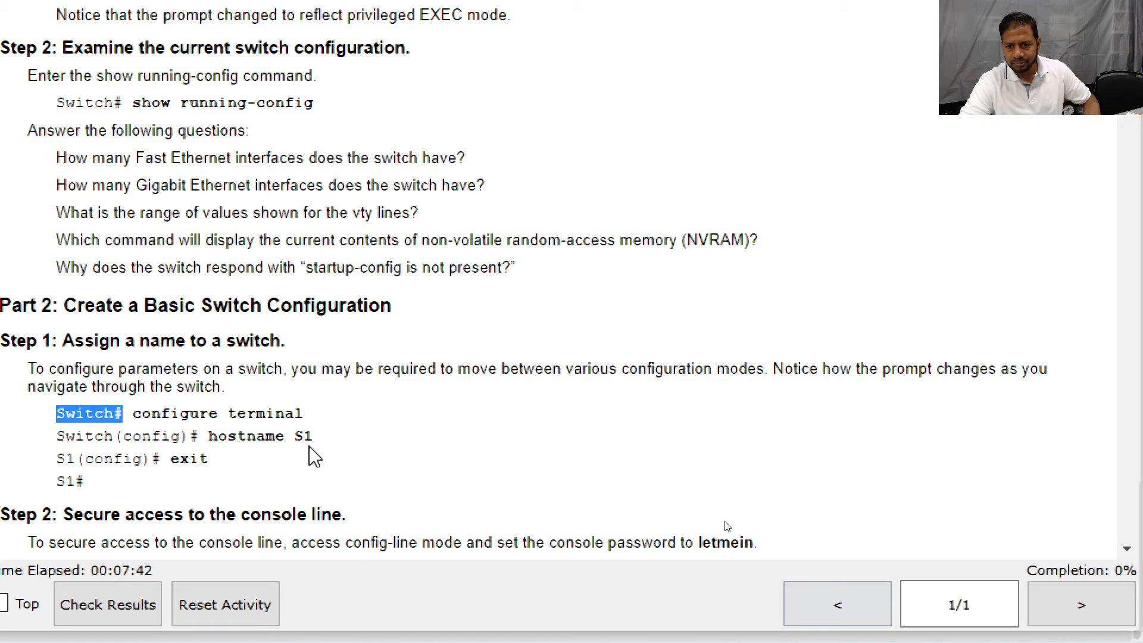
{"action": "left_click_drag", "start_coordinate": [294, 437], "coordinate": [316, 439]}
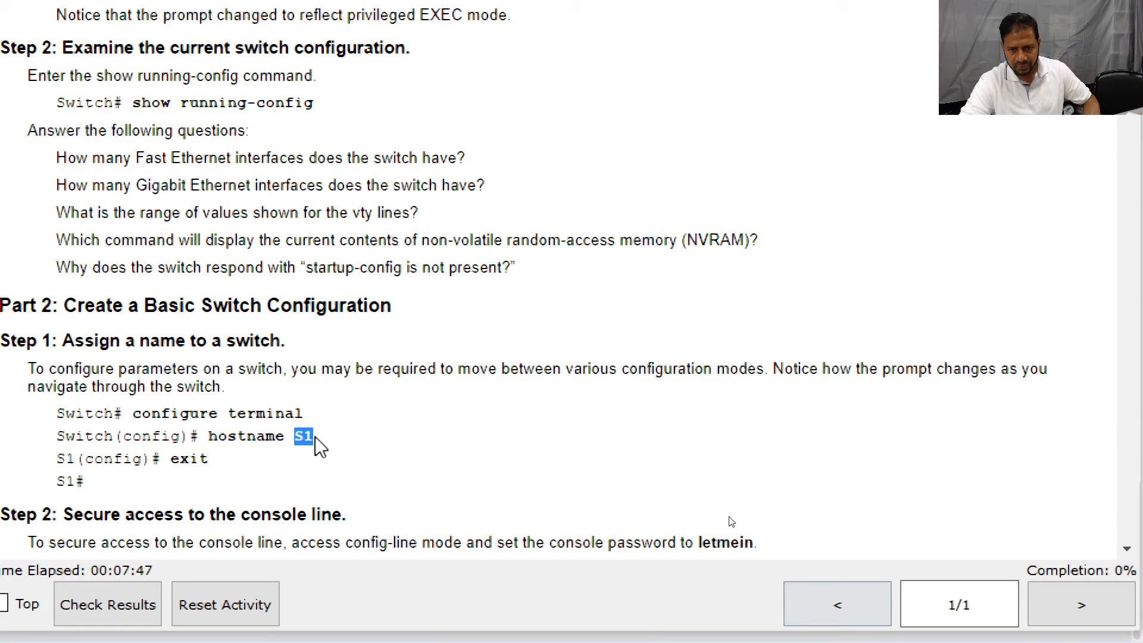
{"action": "left_click_drag", "start_coordinate": [208, 436], "coordinate": [330, 429]}
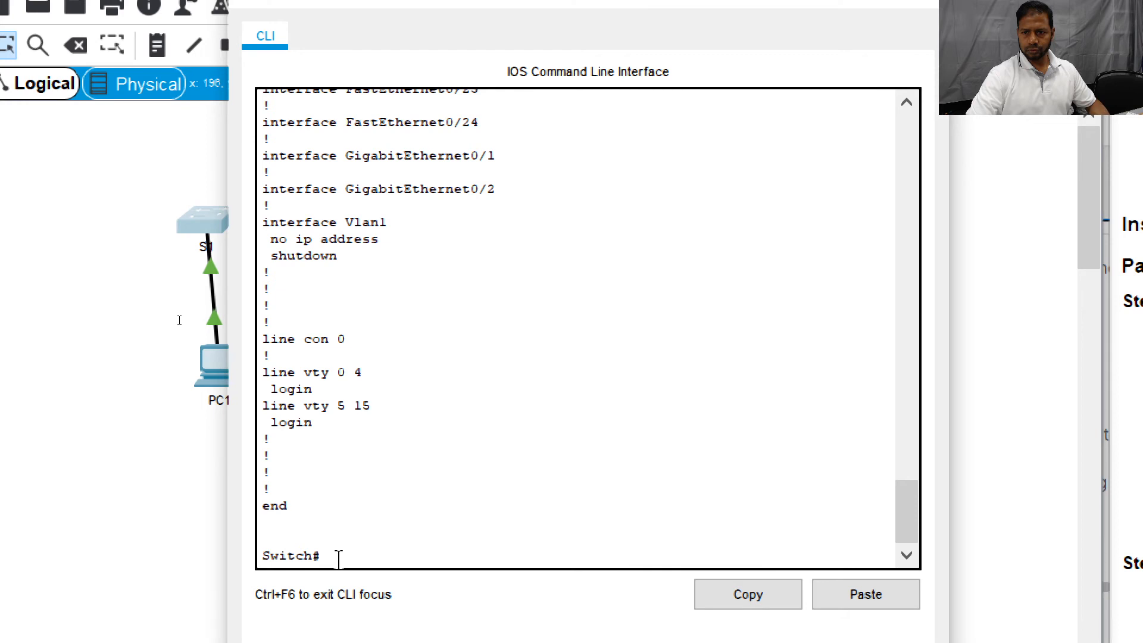
Enter configure terminal on S1, Tab-completing 'config t', to reach the Switch(config)# prompt.
{"action": "type", "text": "config"}
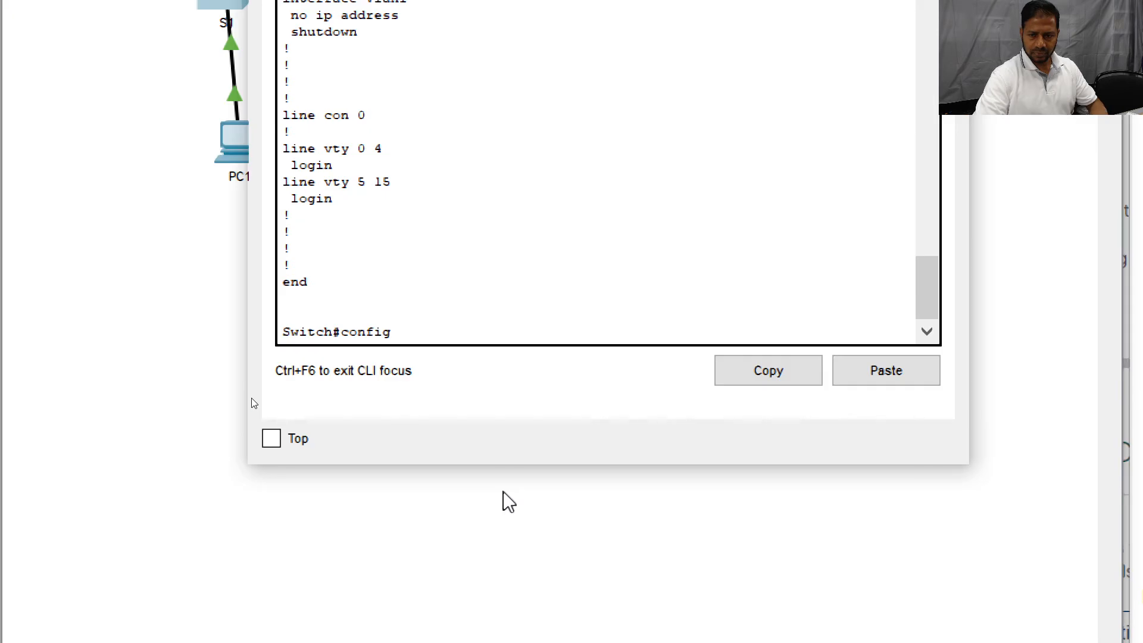
{"action": "type", "text": " t"}
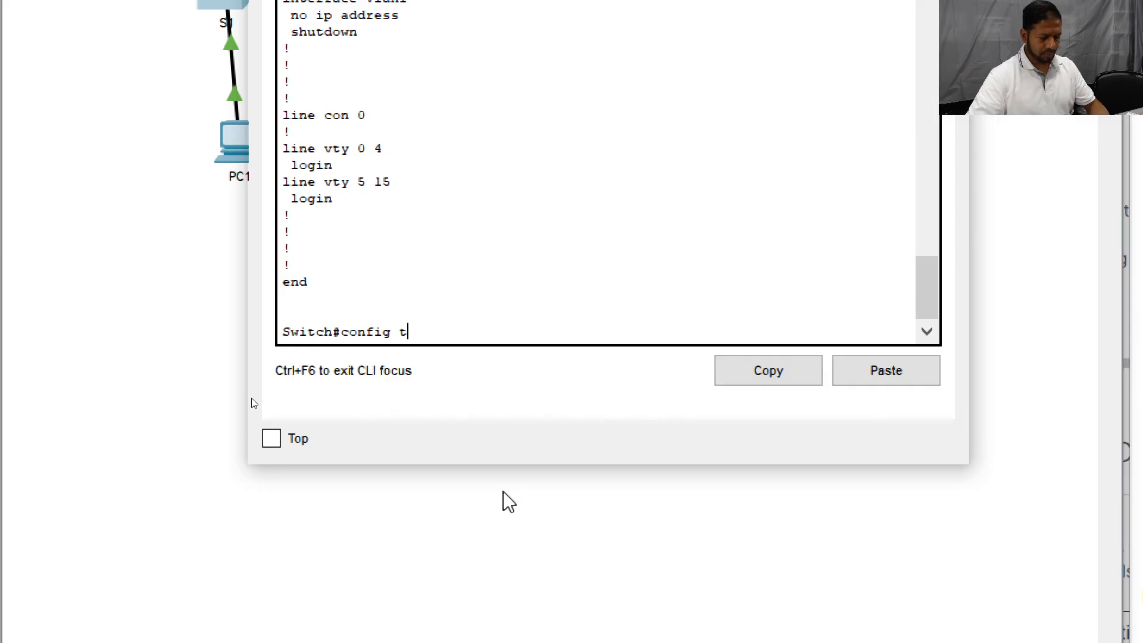
{"action": "key", "text": "Tab"}
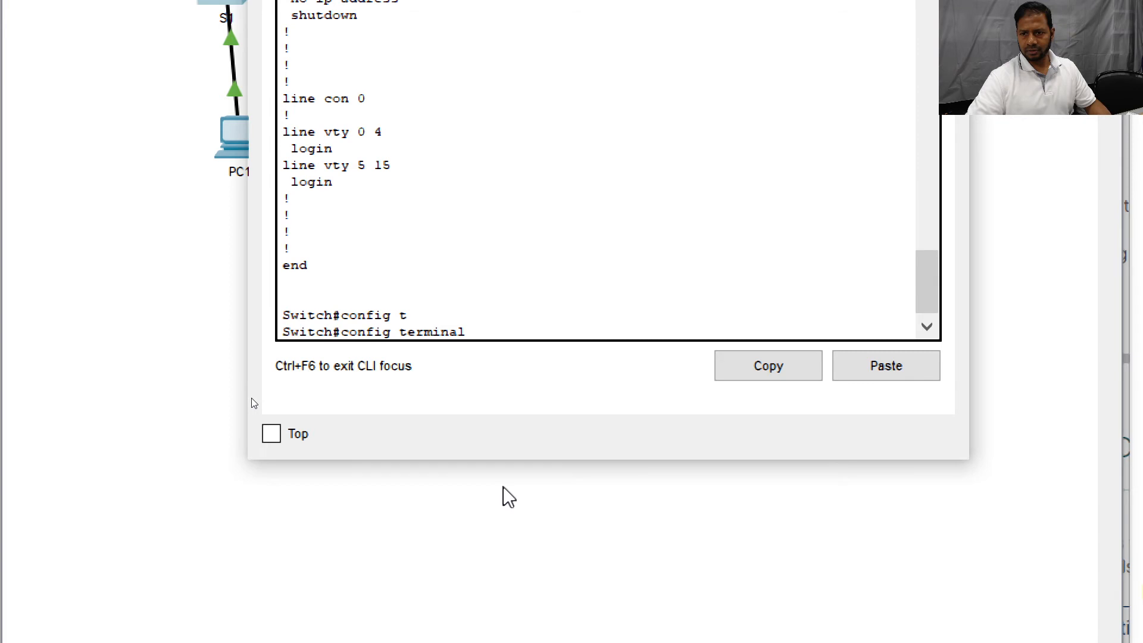
{"action": "key", "text": "Return"}
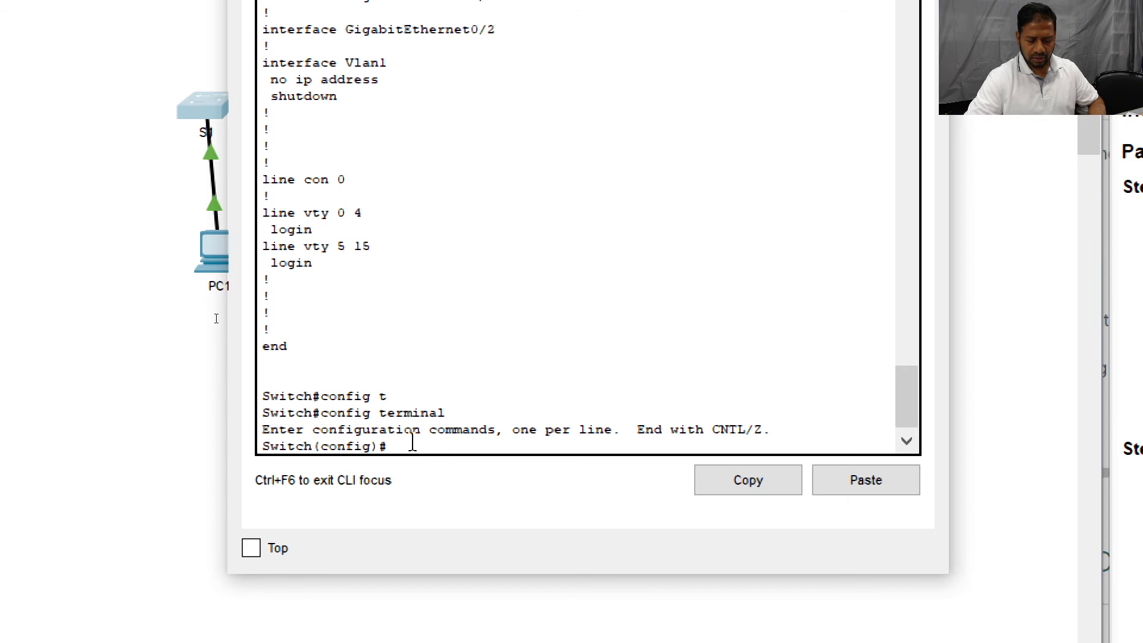
Set the switch hostname to S1 so the prompt reads S1(config)# and completion reaches 6%.
{"action": "type", "text": "hostn"}
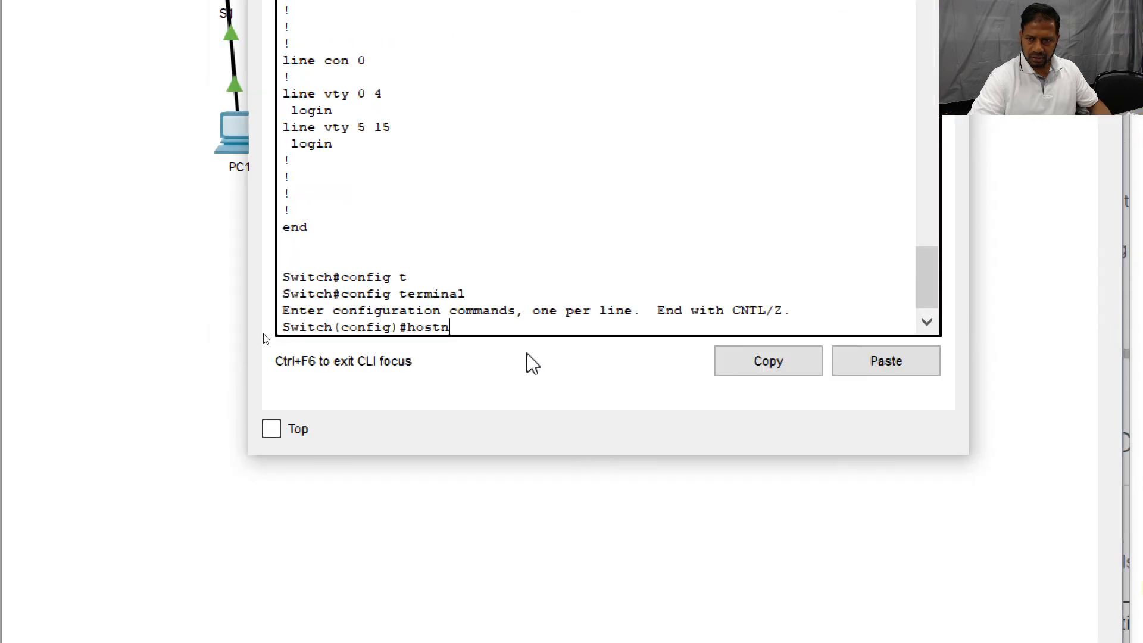
{"action": "key", "text": "Tab"}
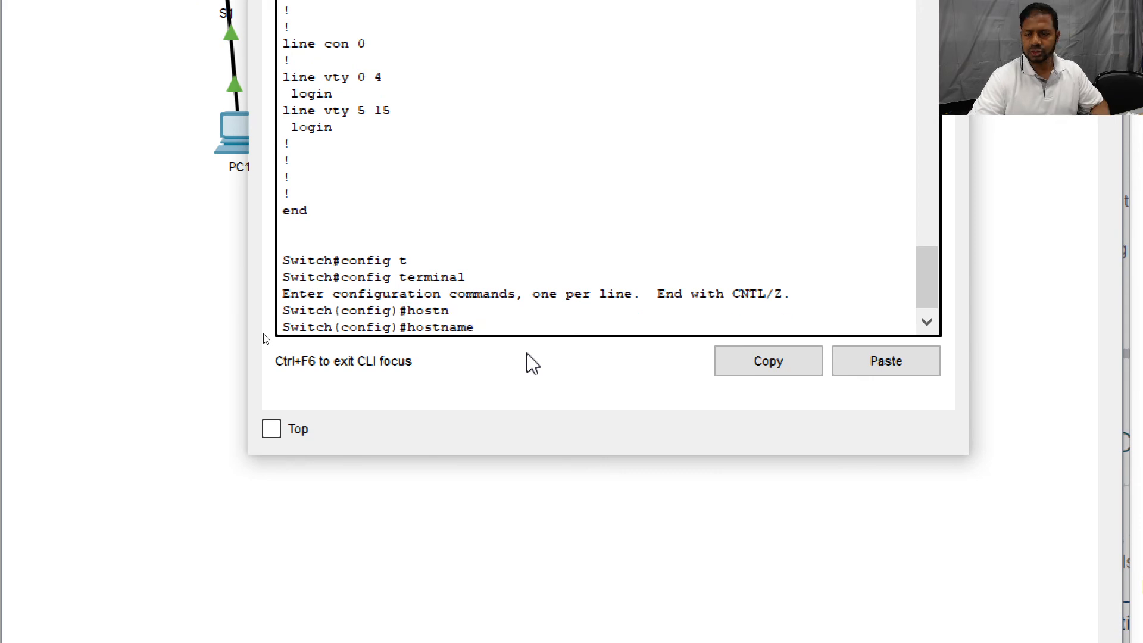
{"action": "type", "text": "S"}
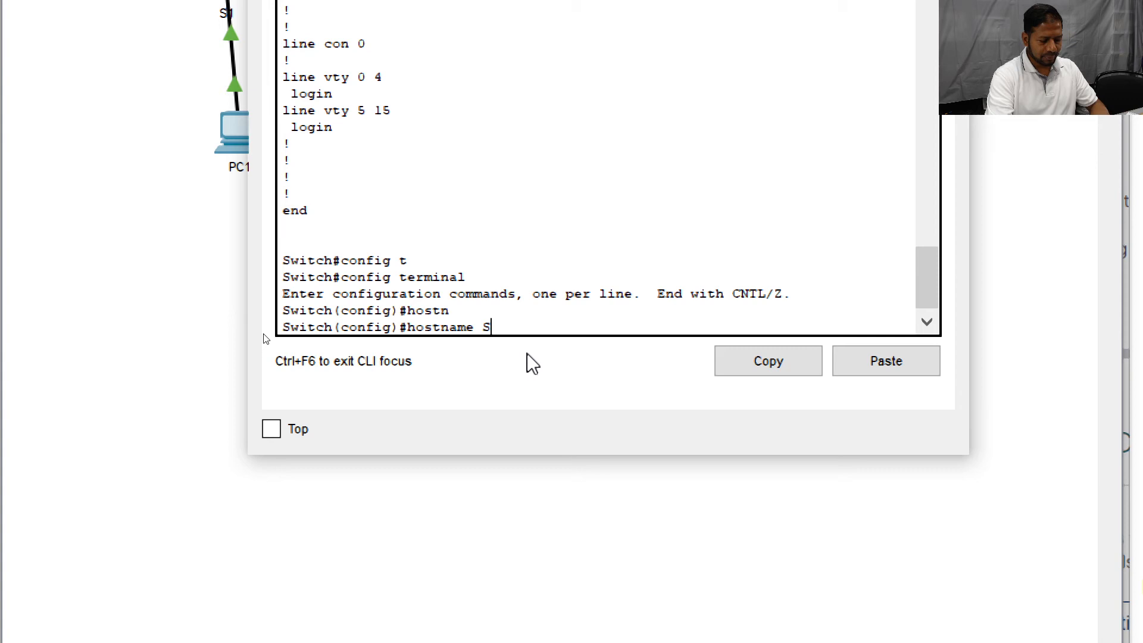
{"action": "type", "text": "1"}
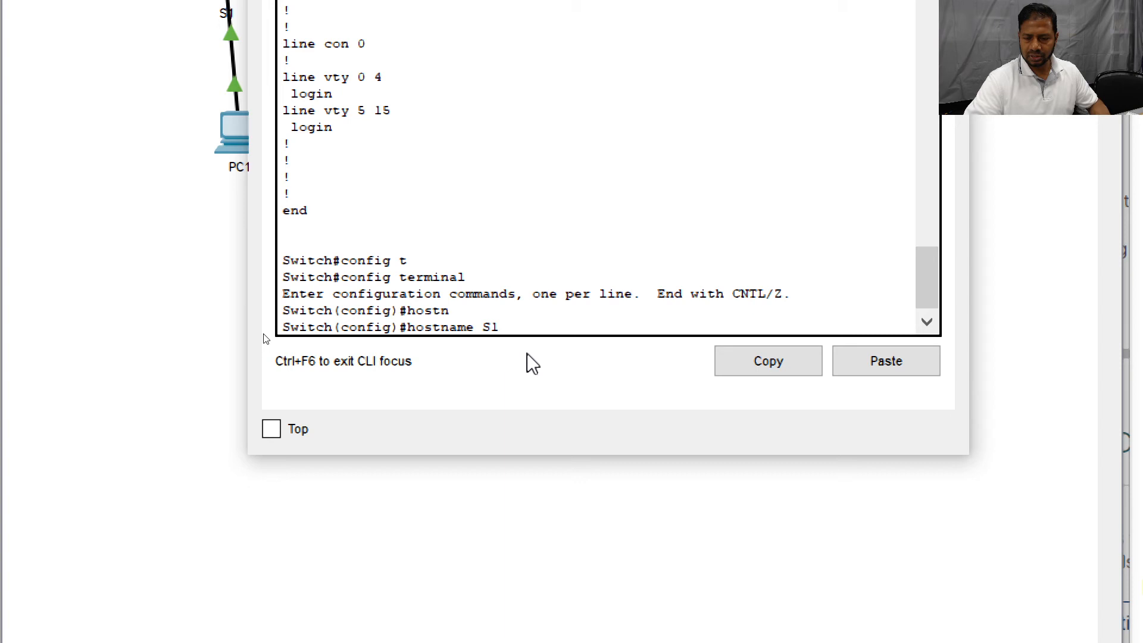
{"action": "key", "text": "Return"}
{"action": "double_click", "coordinate": [290, 327]}
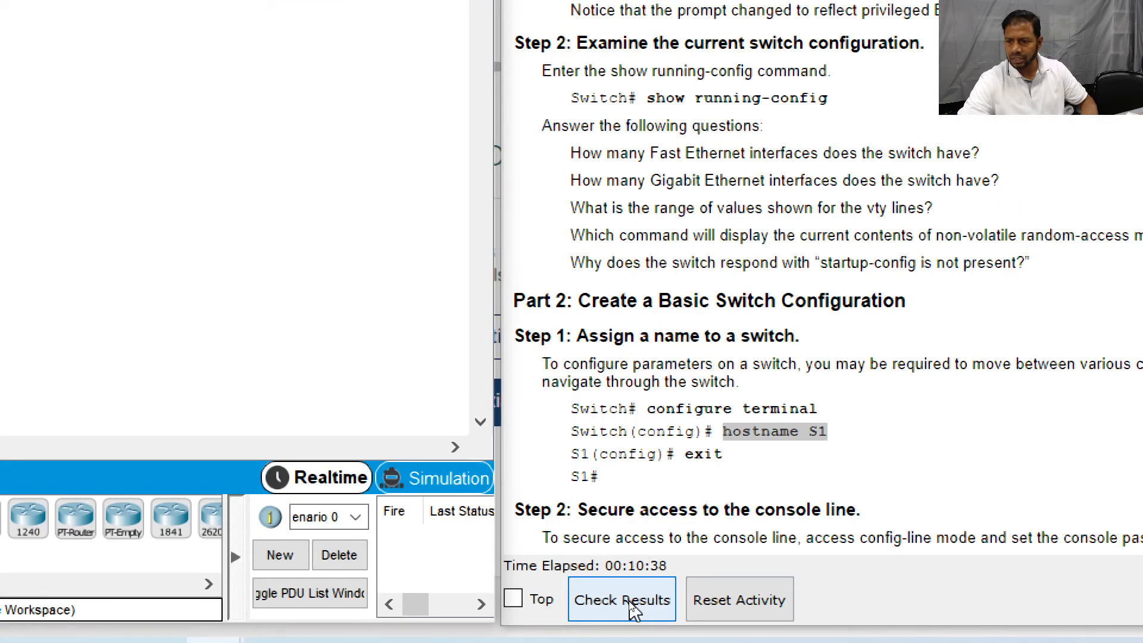
{"action": "left_click", "coordinate": [632, 607]}
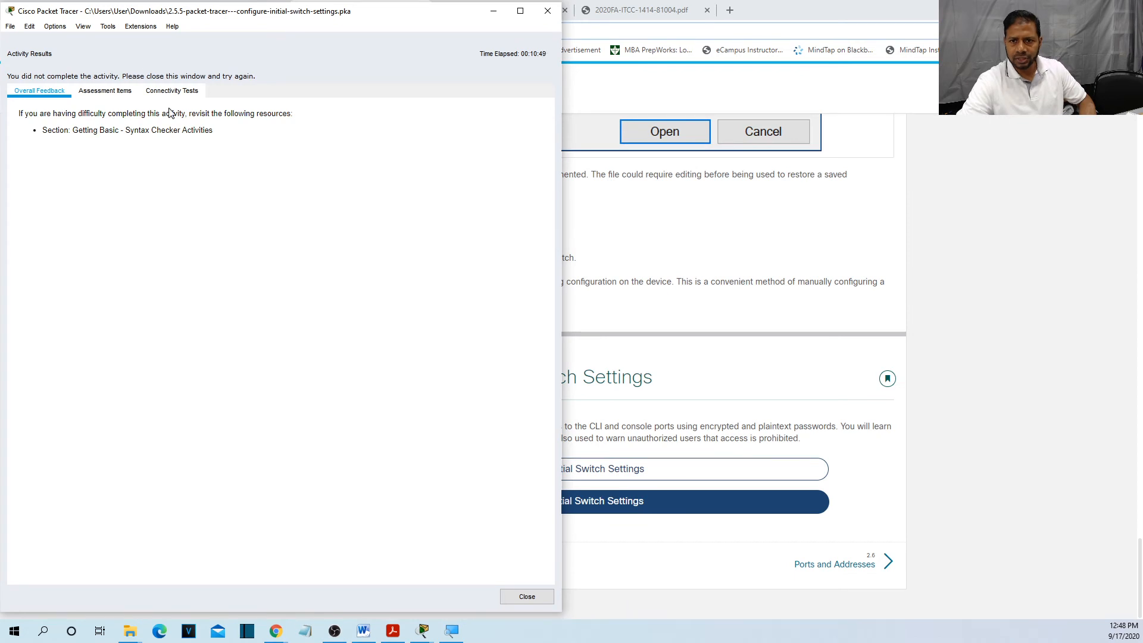
{"action": "left_click", "coordinate": [117, 94]}
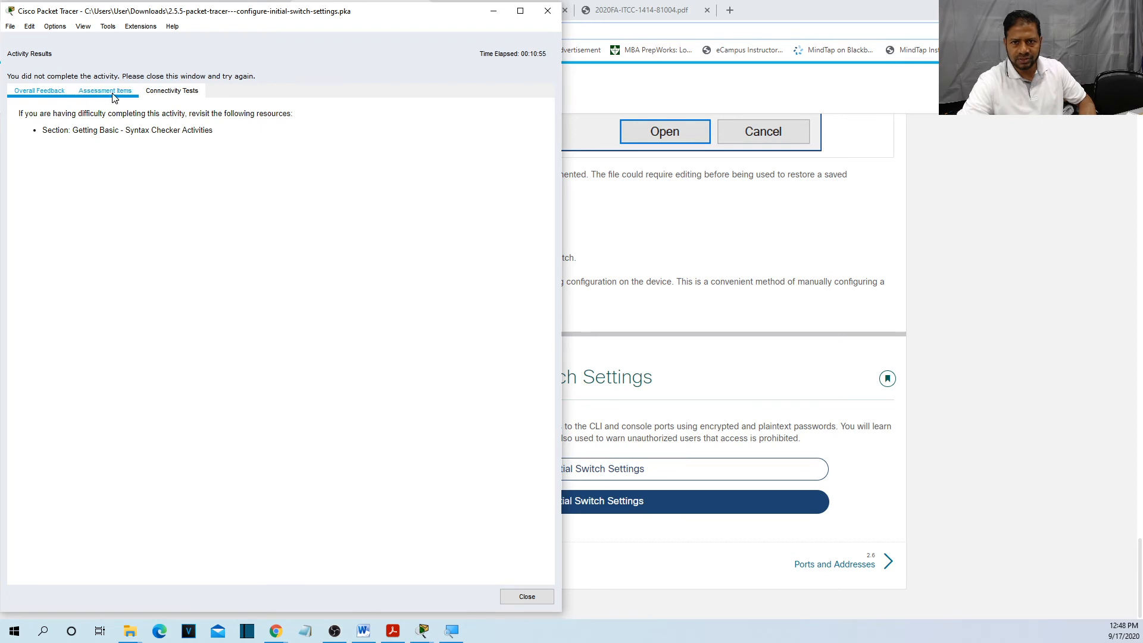
{"action": "left_click", "coordinate": [114, 95]}
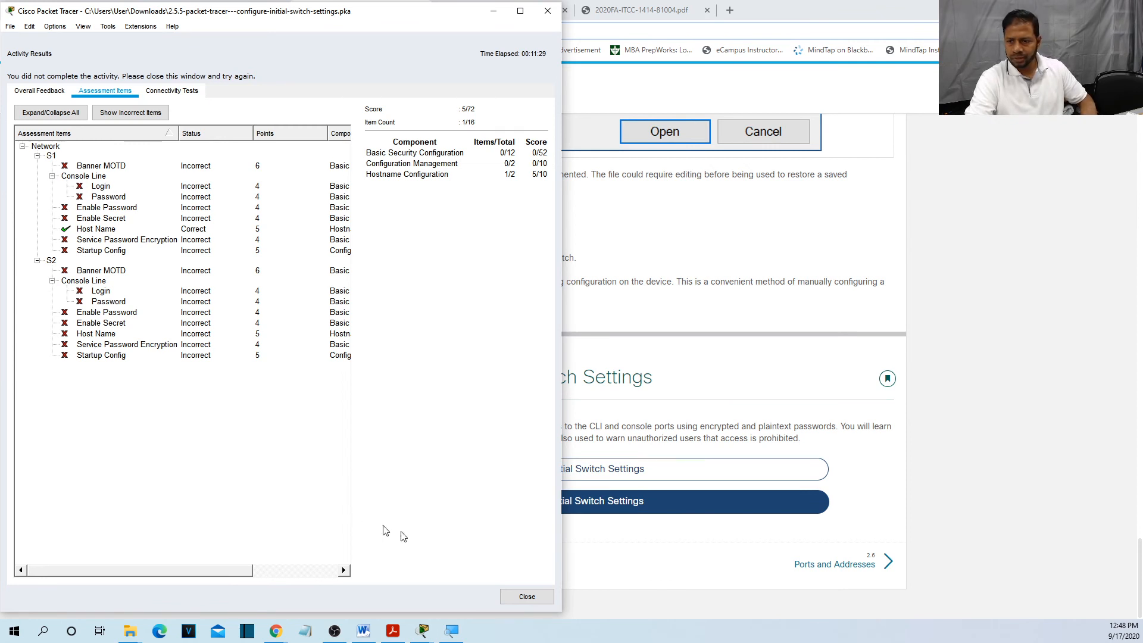
{"action": "left_click", "coordinate": [526, 598]}
{"action": "left_click", "coordinate": [579, 249]}
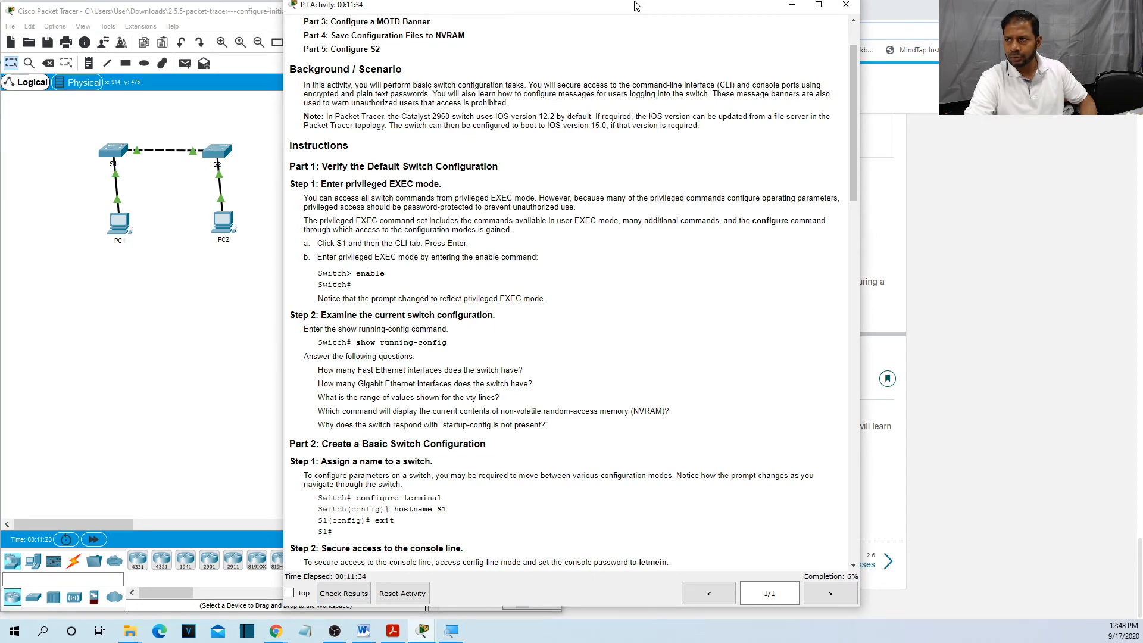
Dock the PT Activity instructions beside the network workspace and select 'current' in Step 2.
{"action": "left_click_drag", "start_coordinate": [636, 6], "coordinate": [922, 6]}
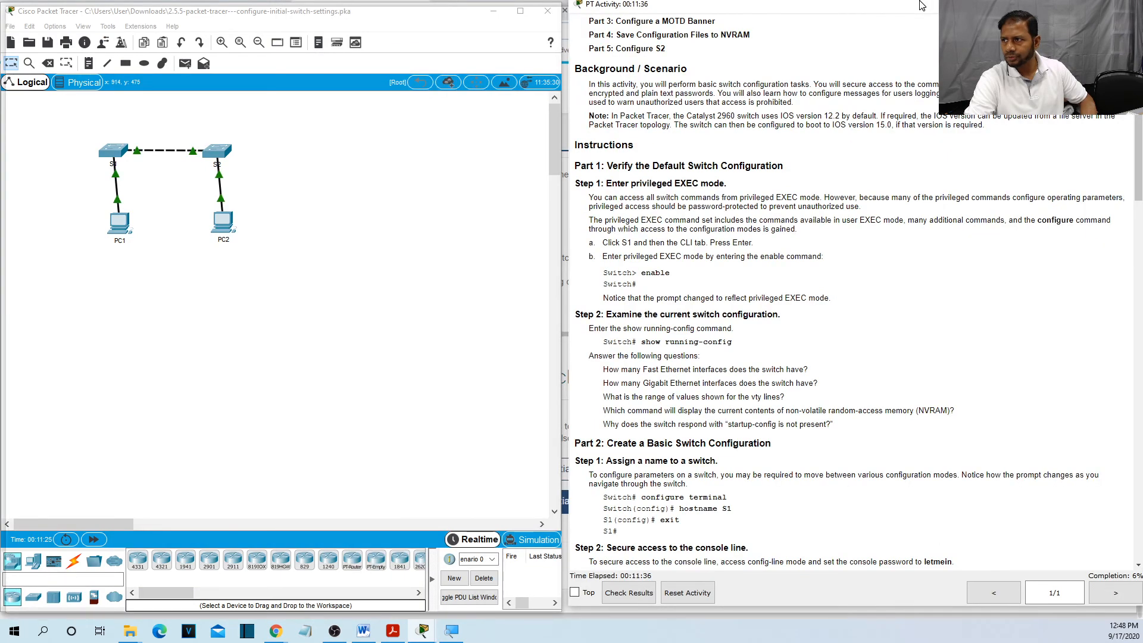
{"action": "double_click", "coordinate": [922, 5]}
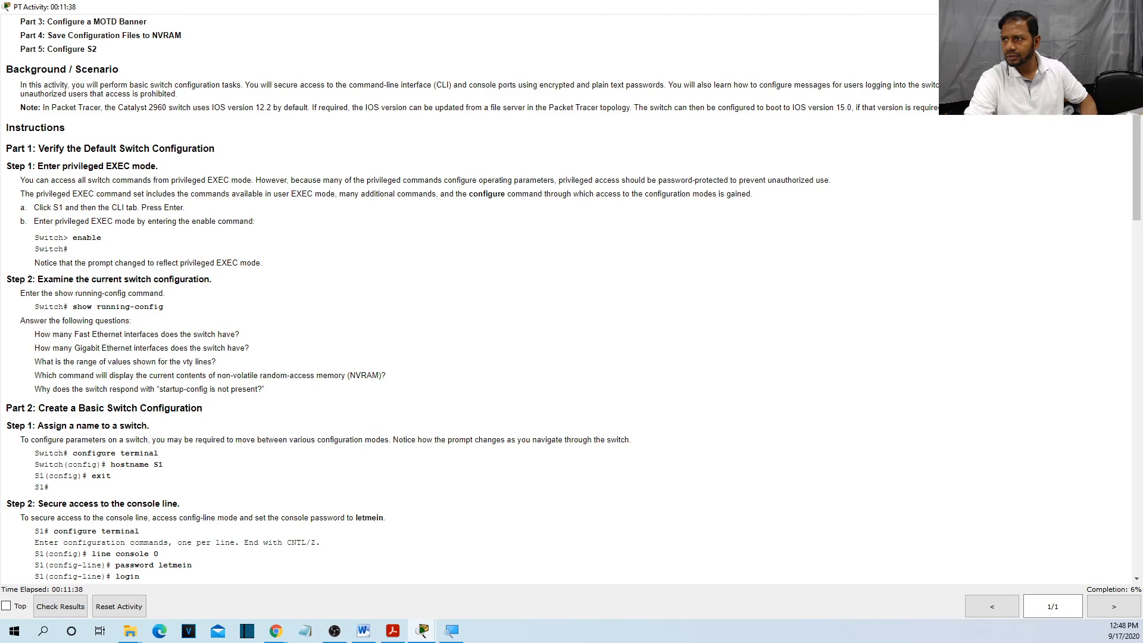
{"action": "left_click_drag", "start_coordinate": [967, 6], "coordinate": [1048, 18]}
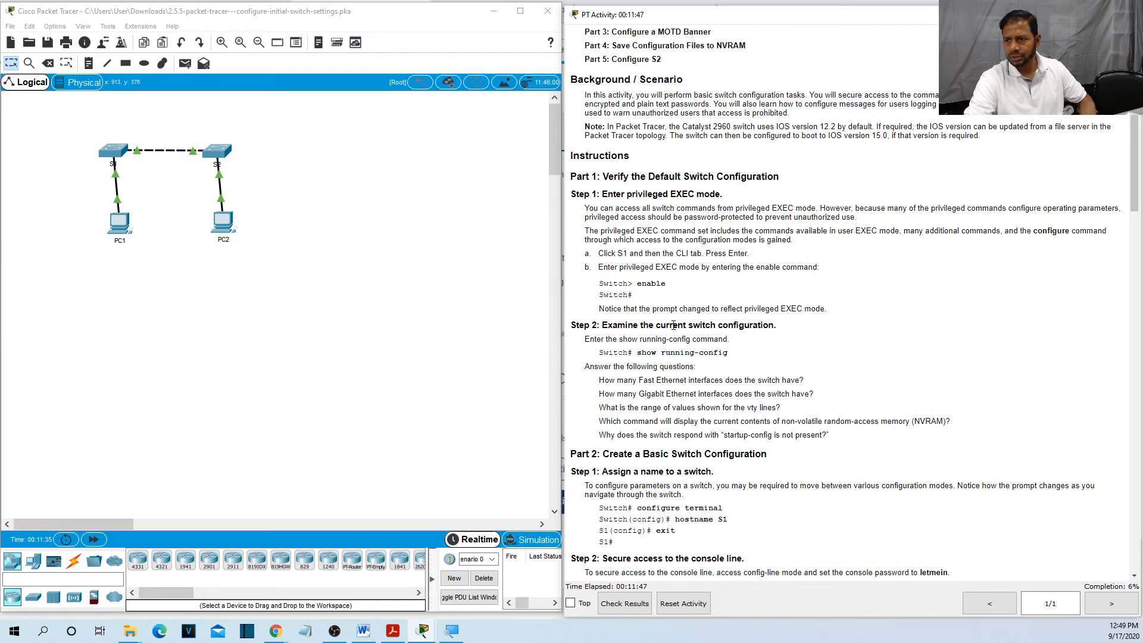
{"action": "double_click", "coordinate": [673, 325]}
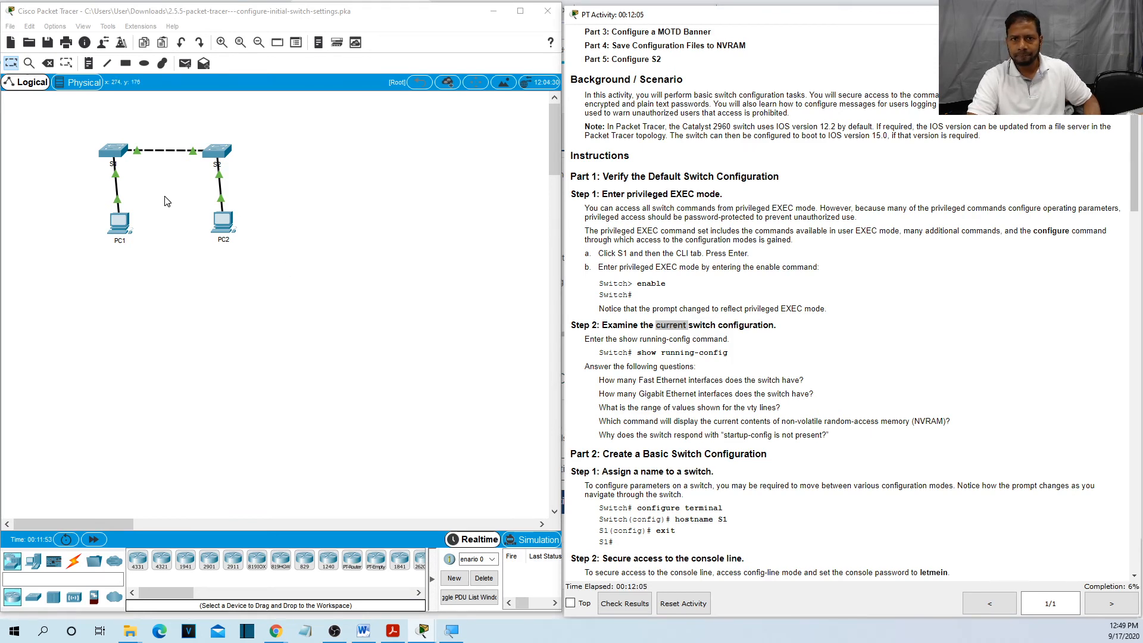
Start Save As and append the student's name to the end of the activity file name.
{"action": "left_click", "coordinate": [10, 26]}
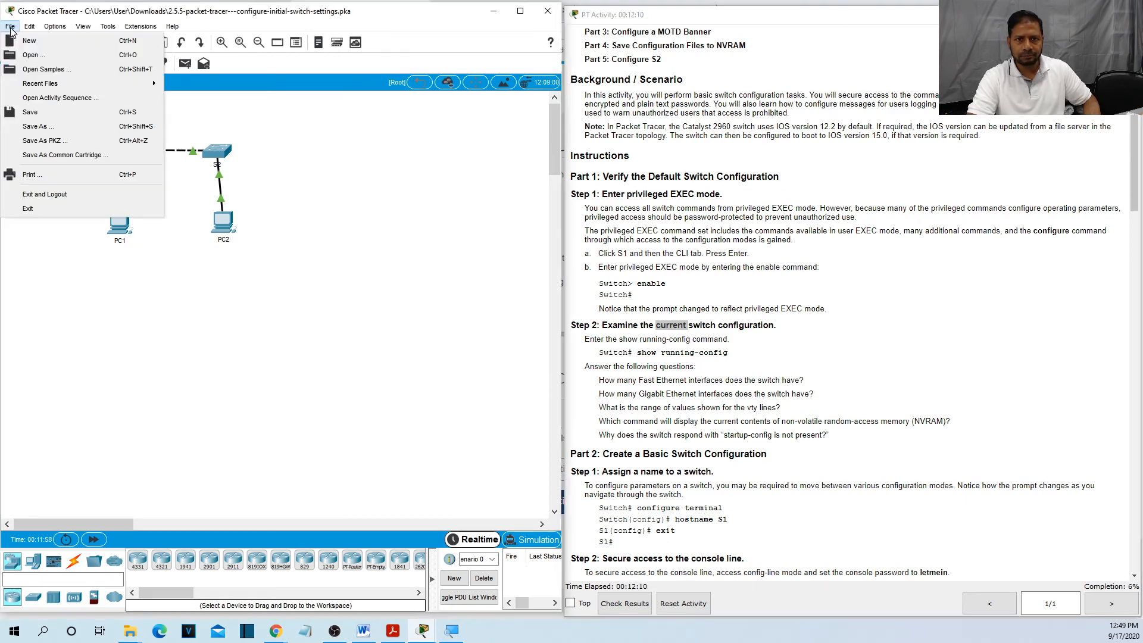
{"action": "left_click", "coordinate": [41, 127]}
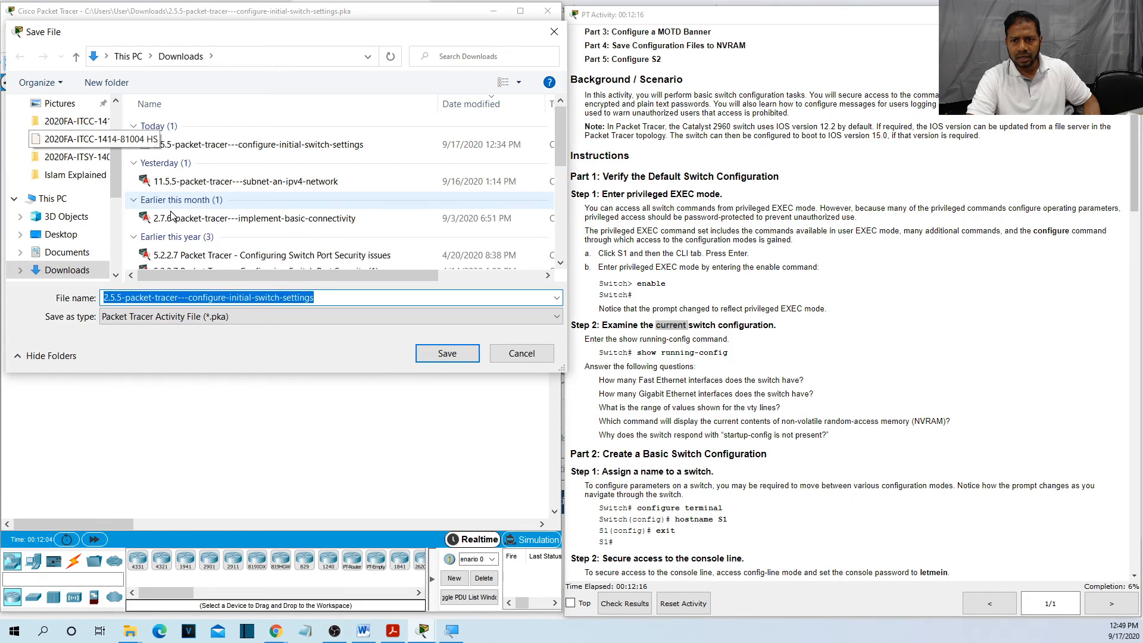
{"action": "left_click", "coordinate": [222, 297]}
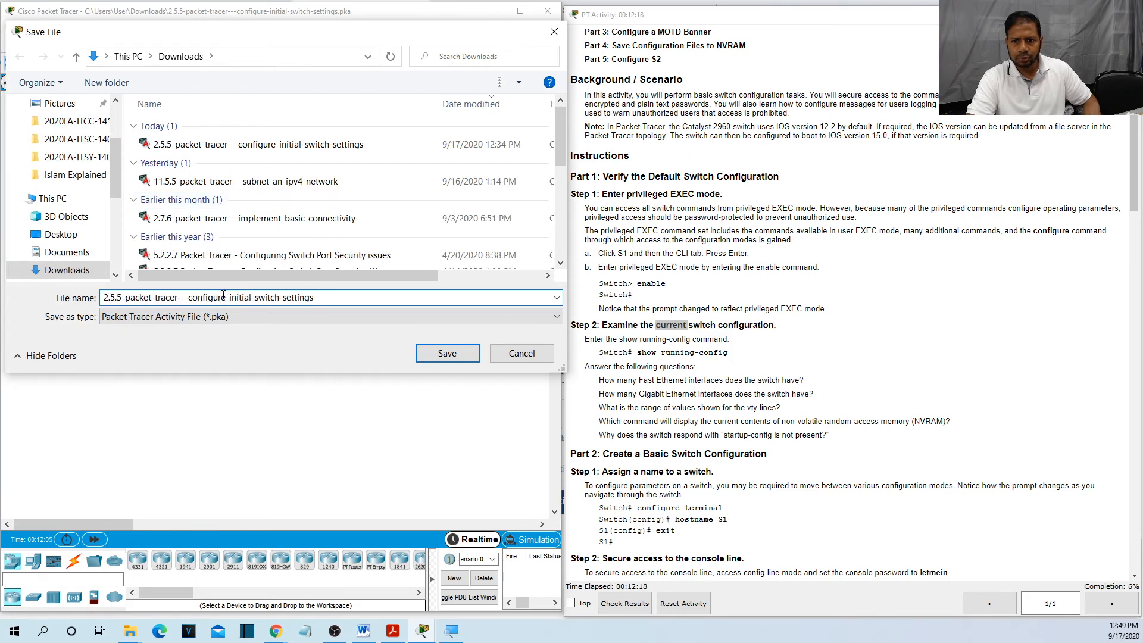
{"action": "left_click", "coordinate": [317, 296]}
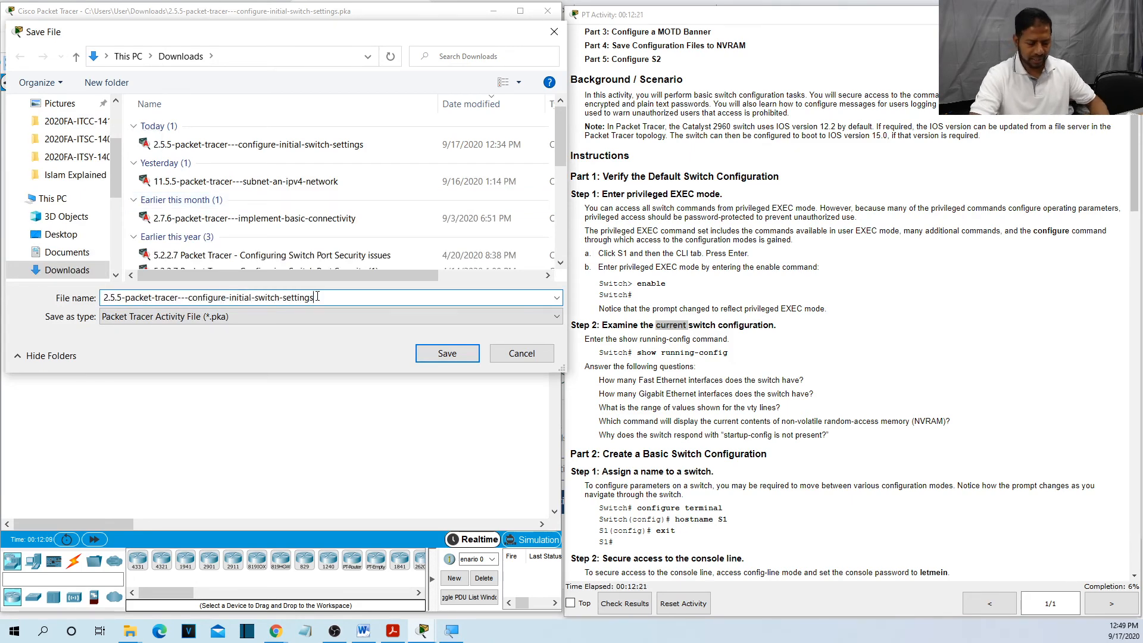
{"action": "type", "text": "Munshi"}
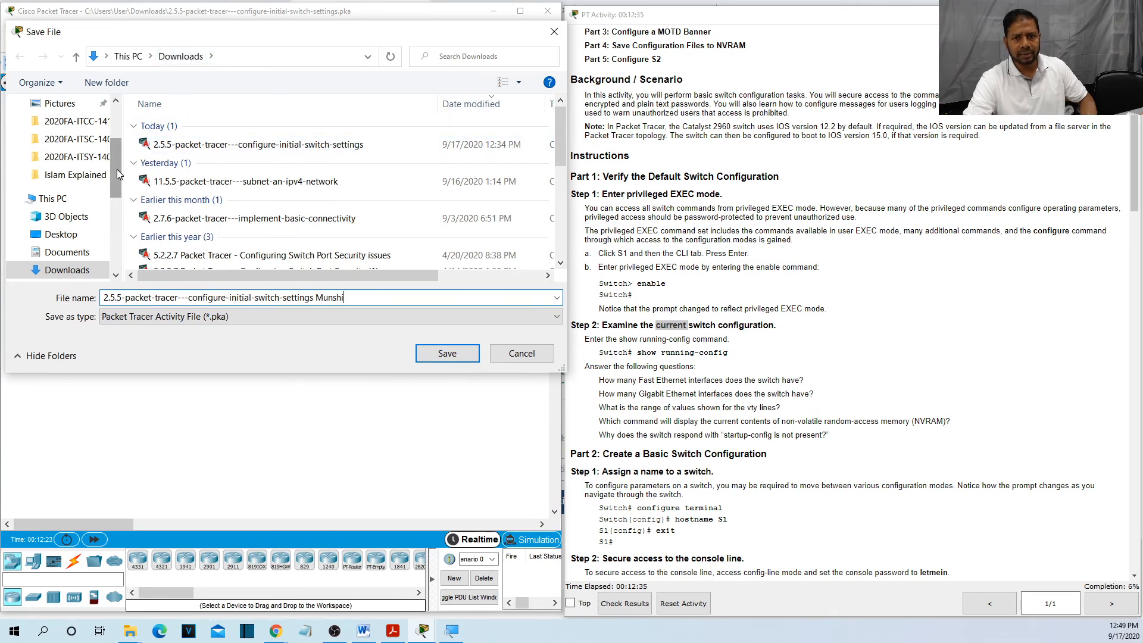
Save it in USB Drive F: > Richland College > 2020 Fall > course folder > Productions and Materials.
{"action": "left_click_drag", "start_coordinate": [117, 169], "coordinate": [96, 238]}
{"action": "left_click", "coordinate": [95, 238]}
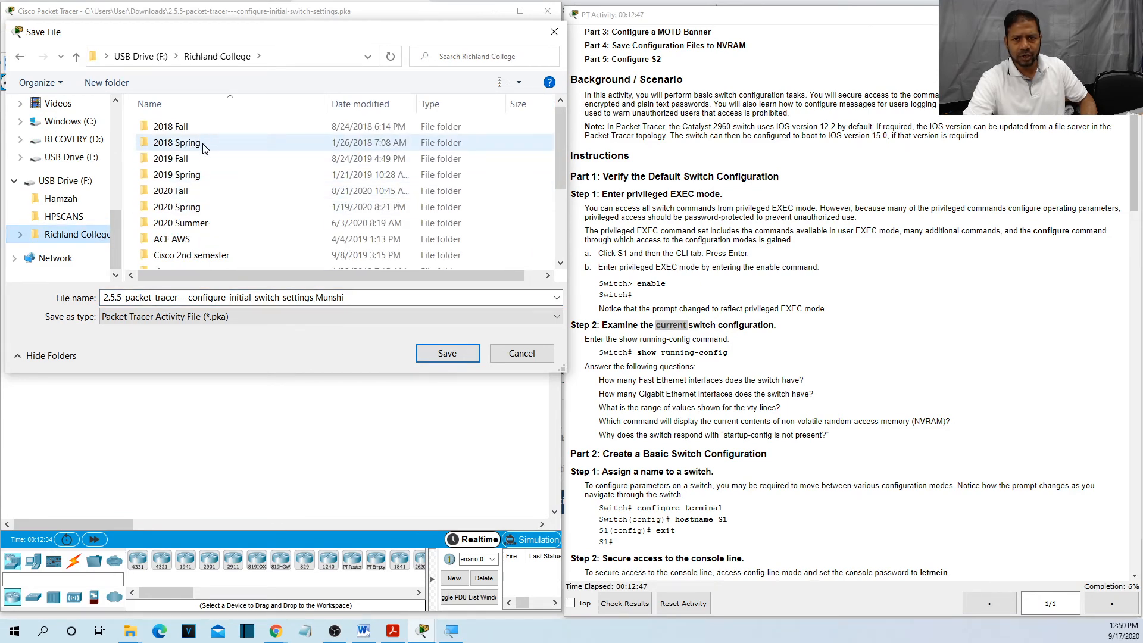
{"action": "left_click", "coordinate": [188, 192]}
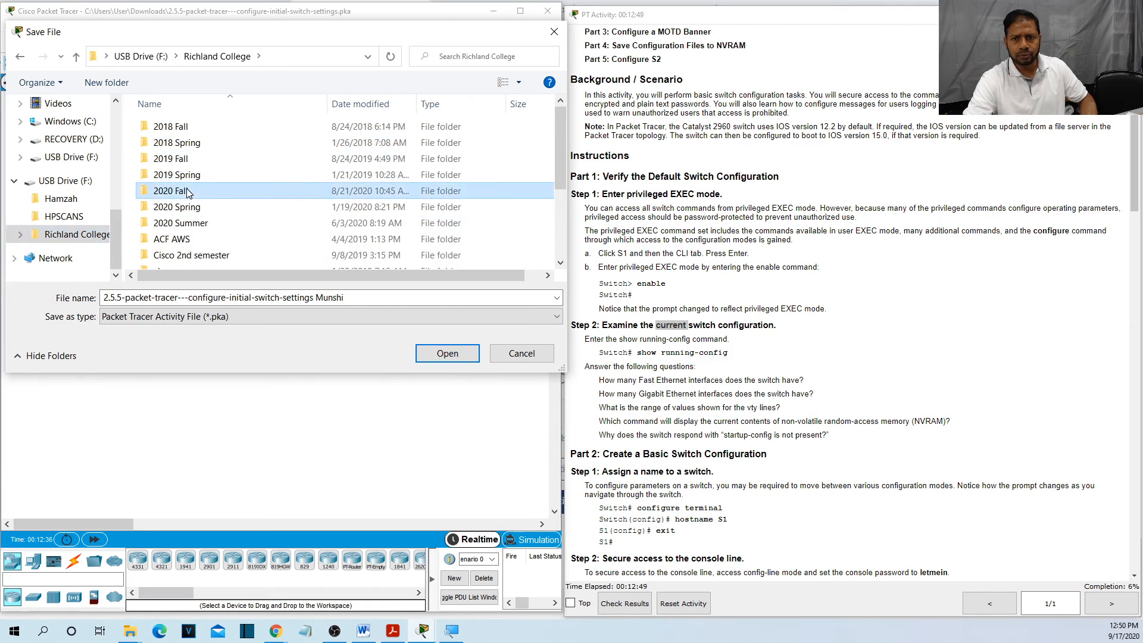
{"action": "double_click", "coordinate": [188, 192]}
{"action": "double_click", "coordinate": [256, 127]}
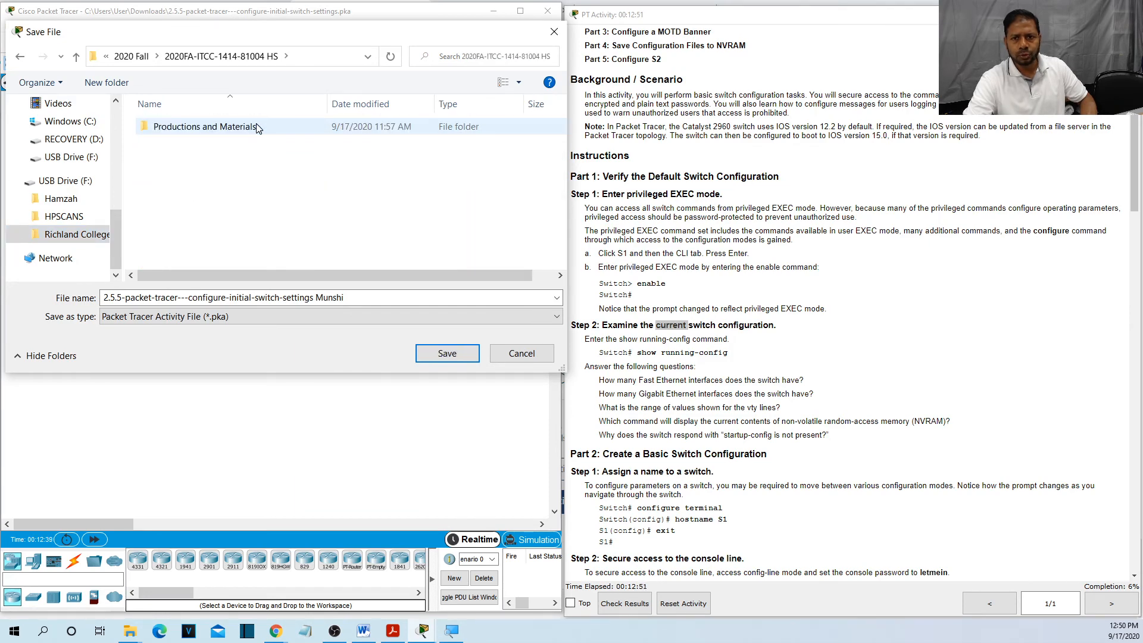
{"action": "left_click", "coordinate": [209, 134]}
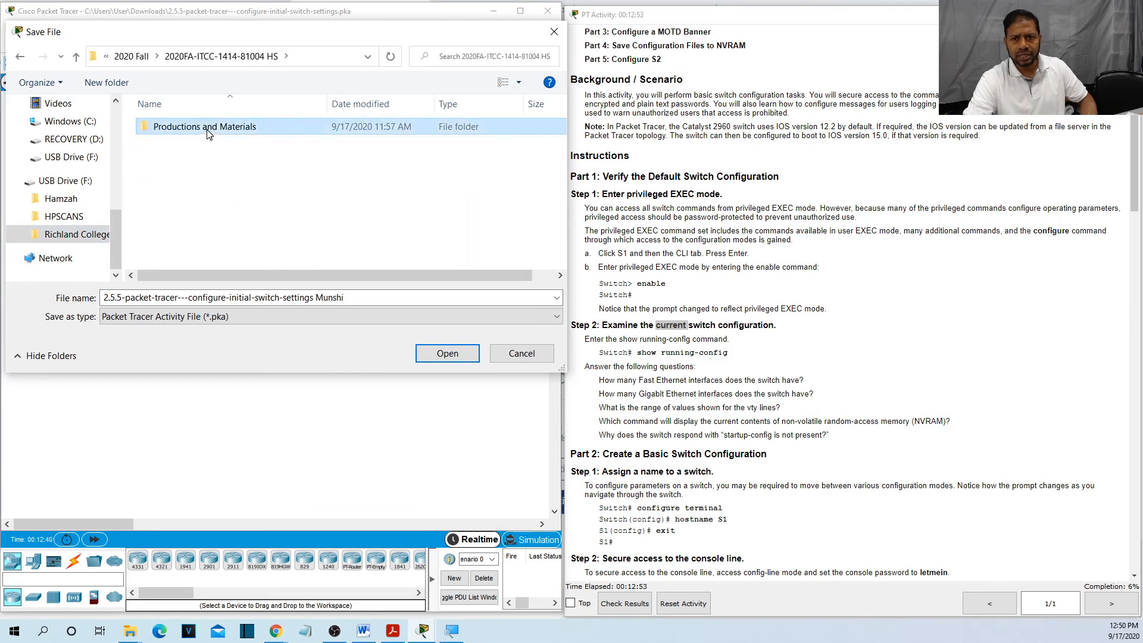
{"action": "double_click", "coordinate": [208, 134]}
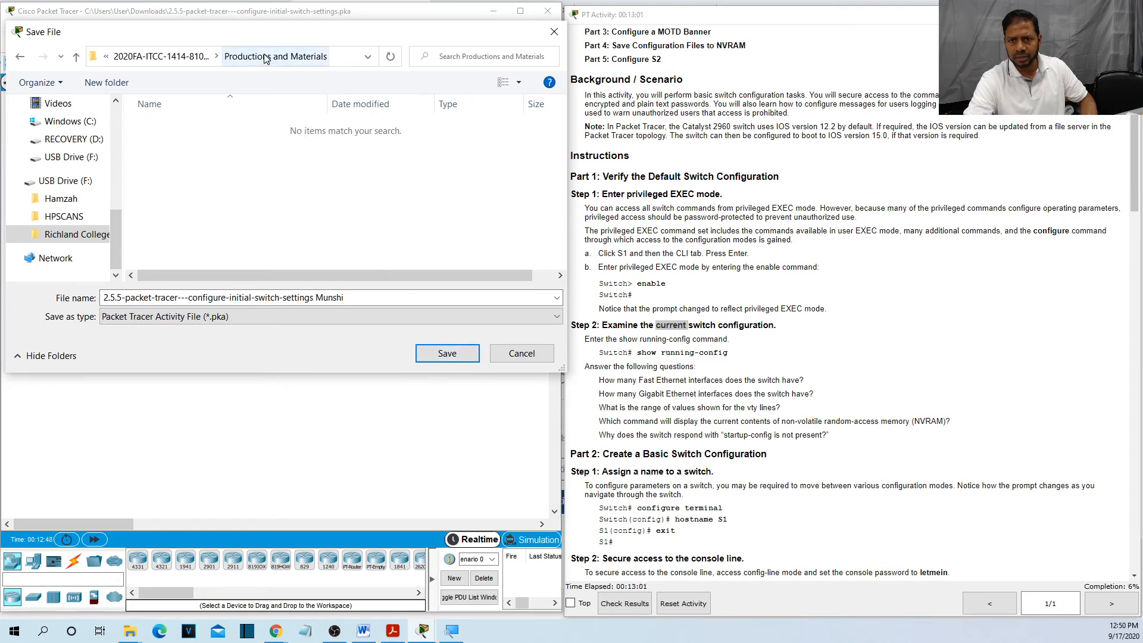
{"action": "left_click", "coordinate": [441, 355]}
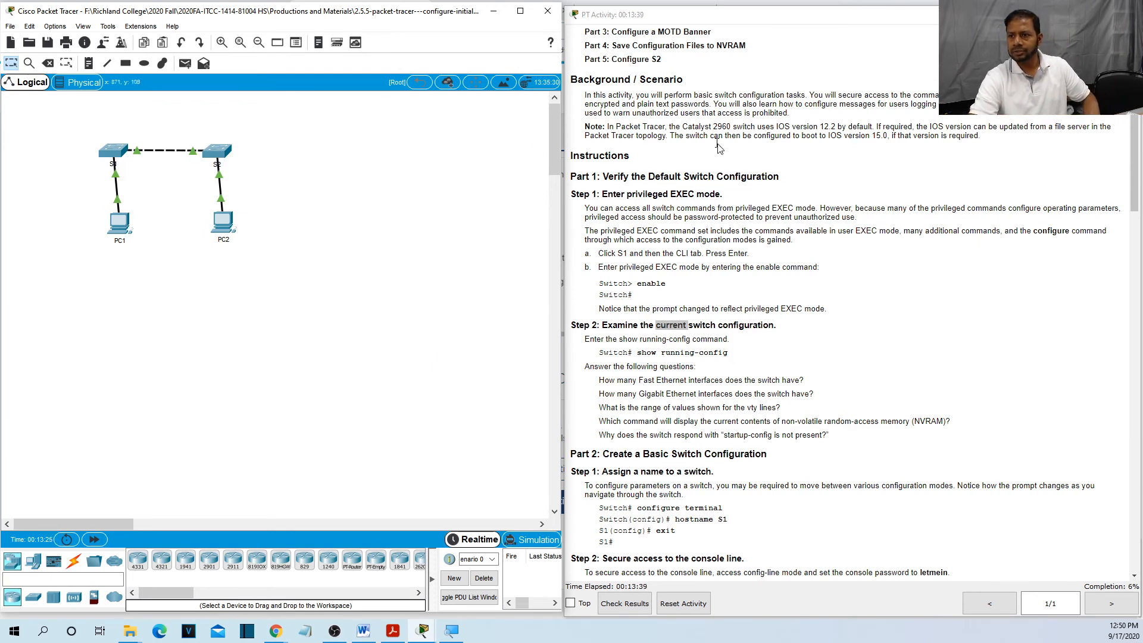
Close Packet Tracer, answering No to saving the activity again.
{"action": "left_click", "coordinate": [548, 13]}
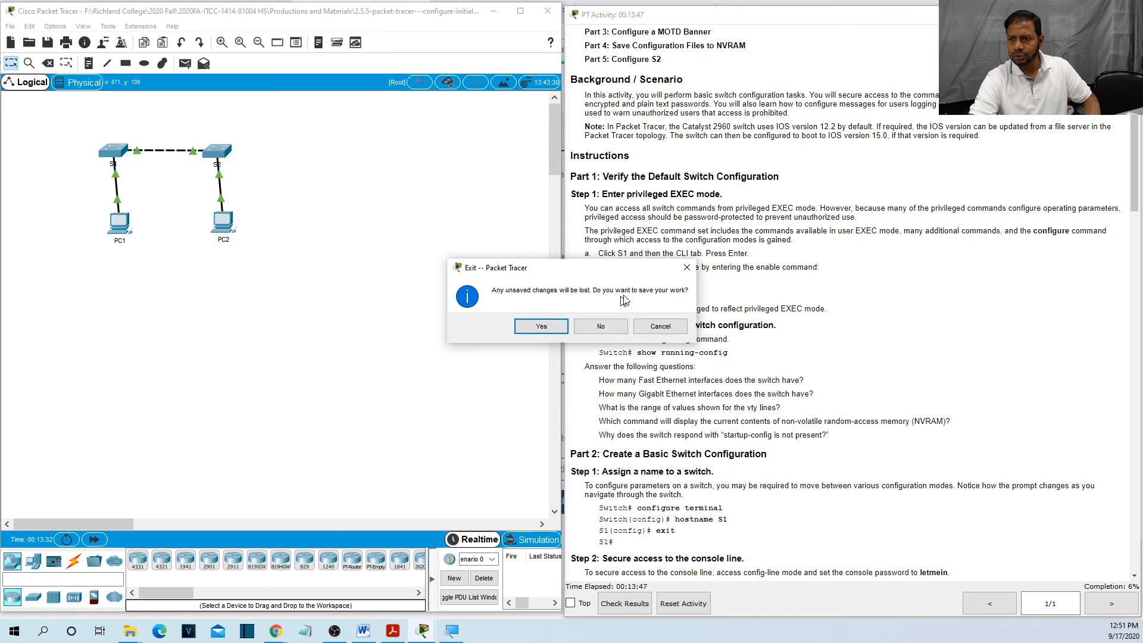
{"action": "left_click", "coordinate": [601, 332]}
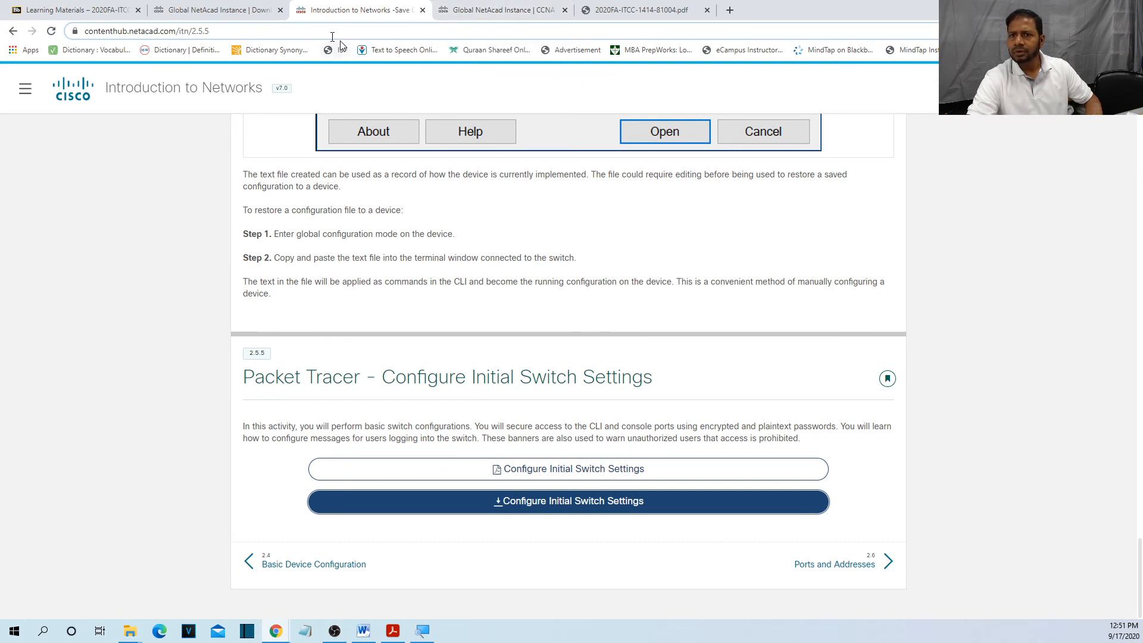
Switch to the NetAcad tab and open the I'm Teaching courses page.
{"action": "left_click", "coordinate": [235, 8]}
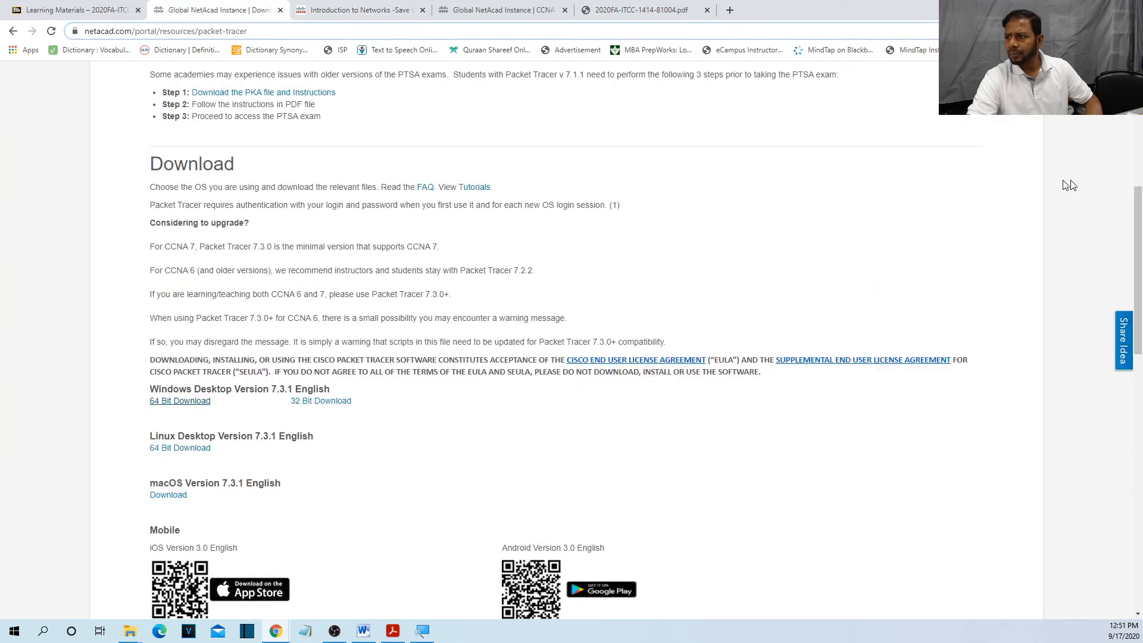
{"action": "left_click_drag", "start_coordinate": [1137, 208], "coordinate": [1137, 135]}
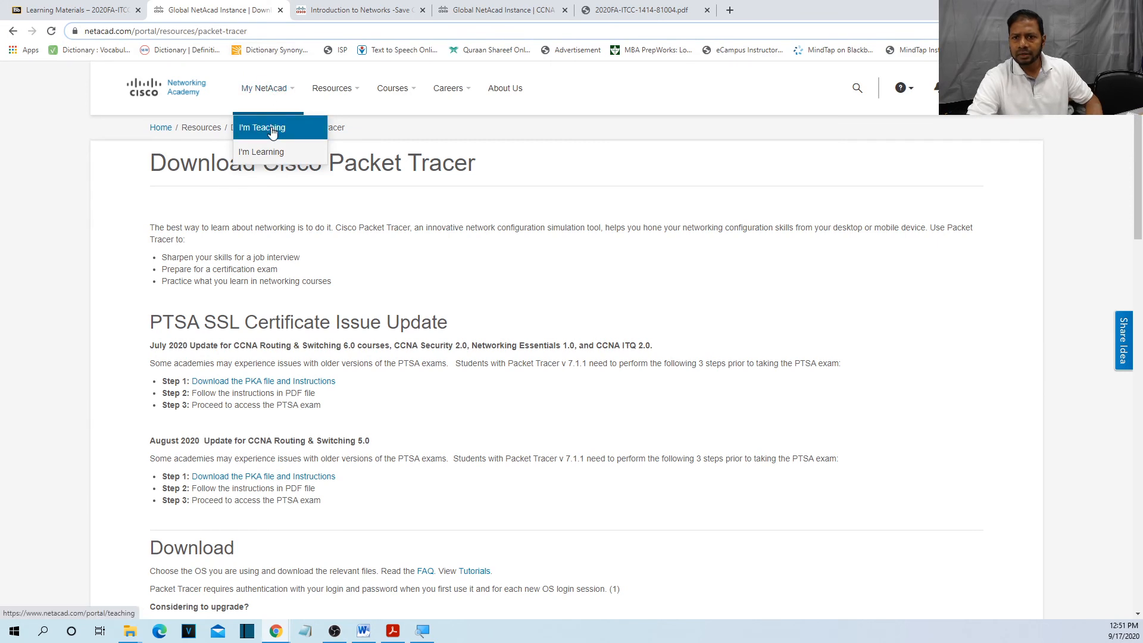
{"action": "left_click", "coordinate": [163, 130]}
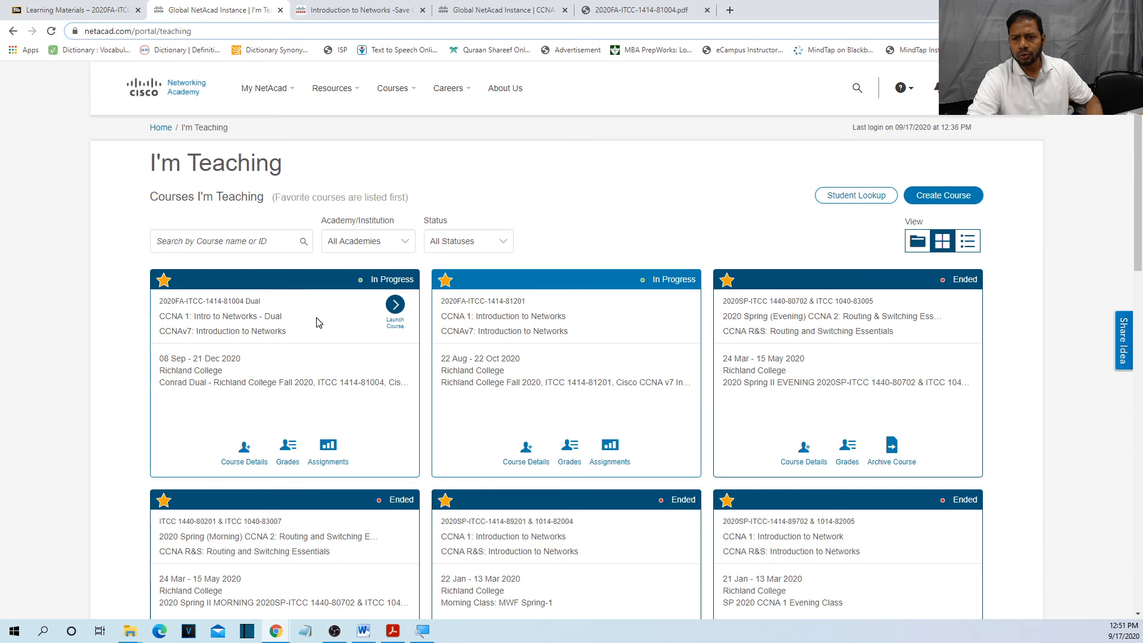
Open CCNA 1: Intro to Networks - Dual and view its Assignments list, starting with Lab 2.5.5.
{"action": "left_click", "coordinate": [317, 321]}
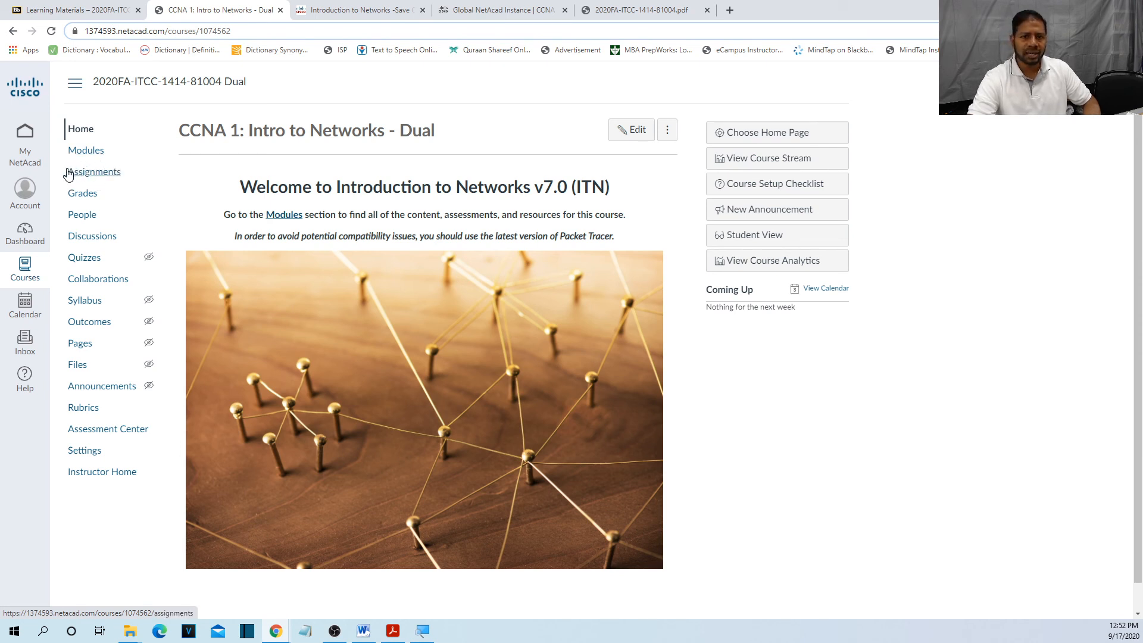
{"action": "left_click", "coordinate": [108, 175]}
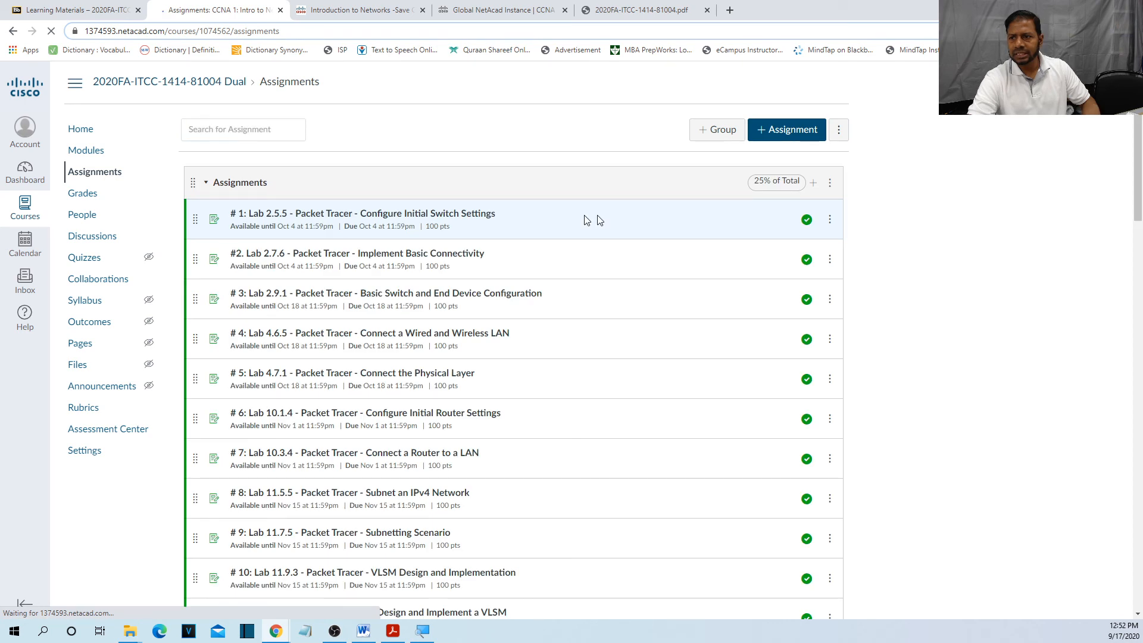
{"action": "left_click_drag", "start_coordinate": [1139, 167], "coordinate": [1141, 381]}
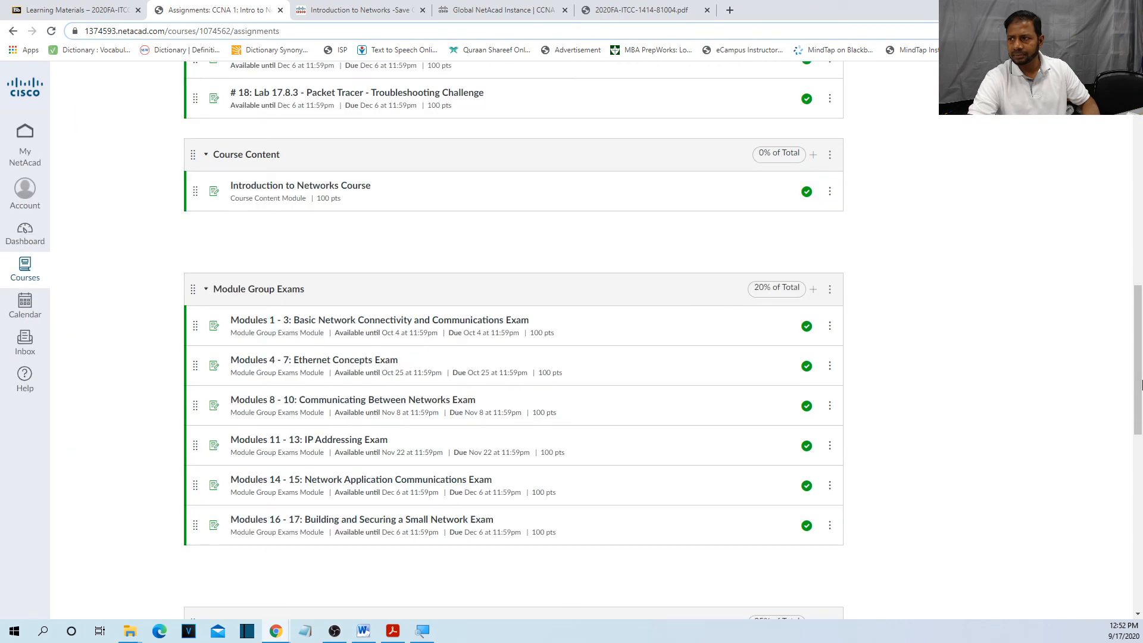
{"action": "left_click_drag", "start_coordinate": [1142, 385], "coordinate": [384, 237]}
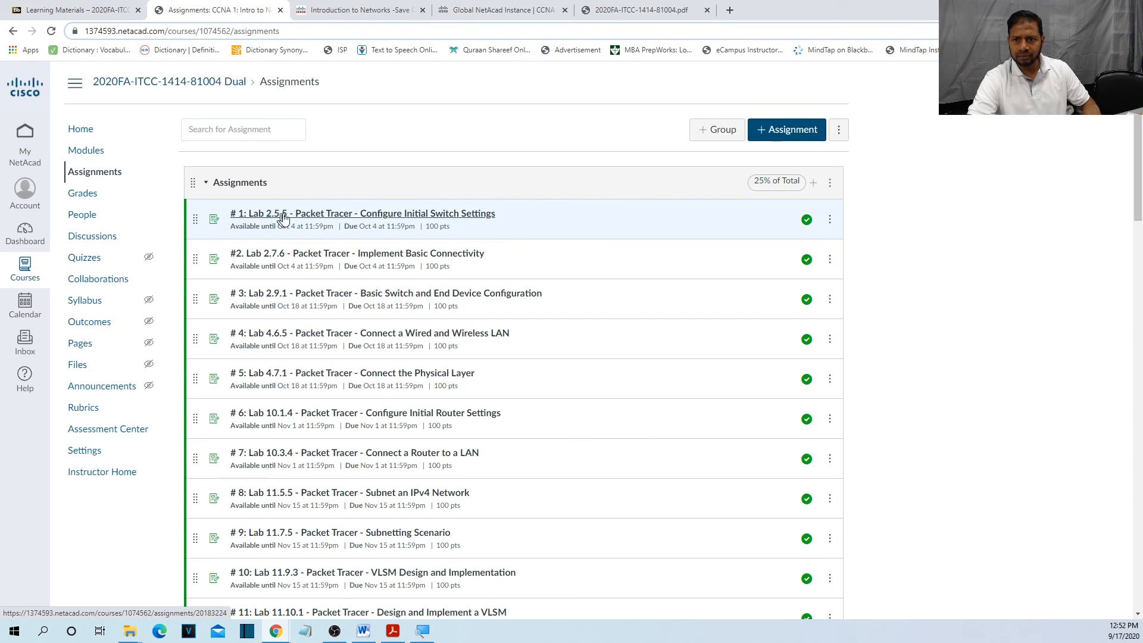
{"action": "left_click", "coordinate": [469, 219]}
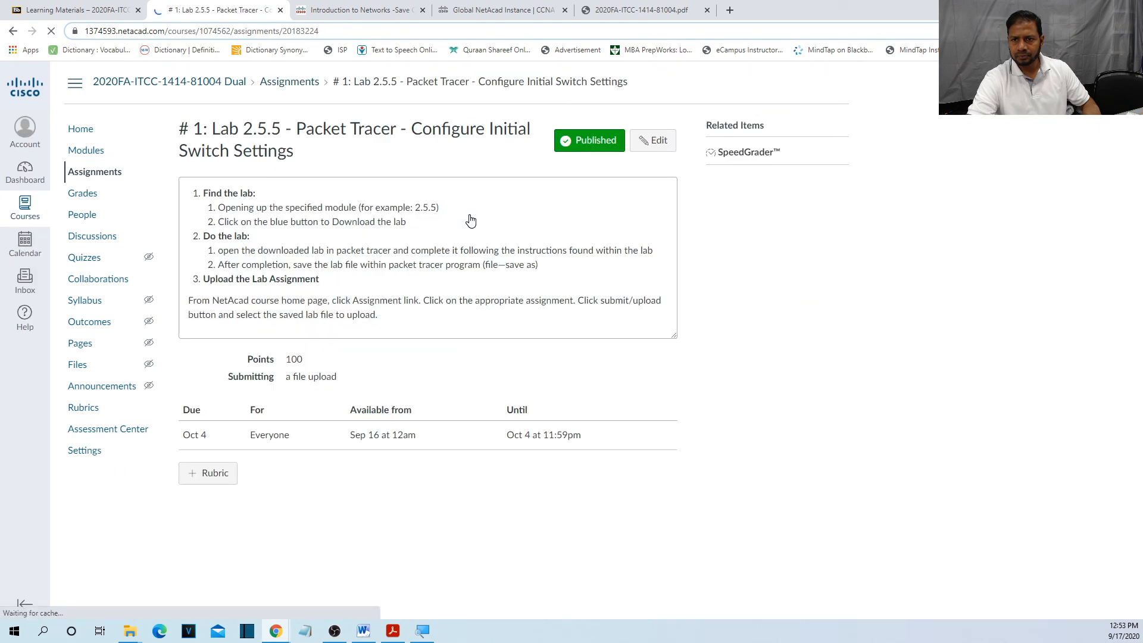
{"action": "left_click_drag", "start_coordinate": [212, 129], "coordinate": [409, 148]}
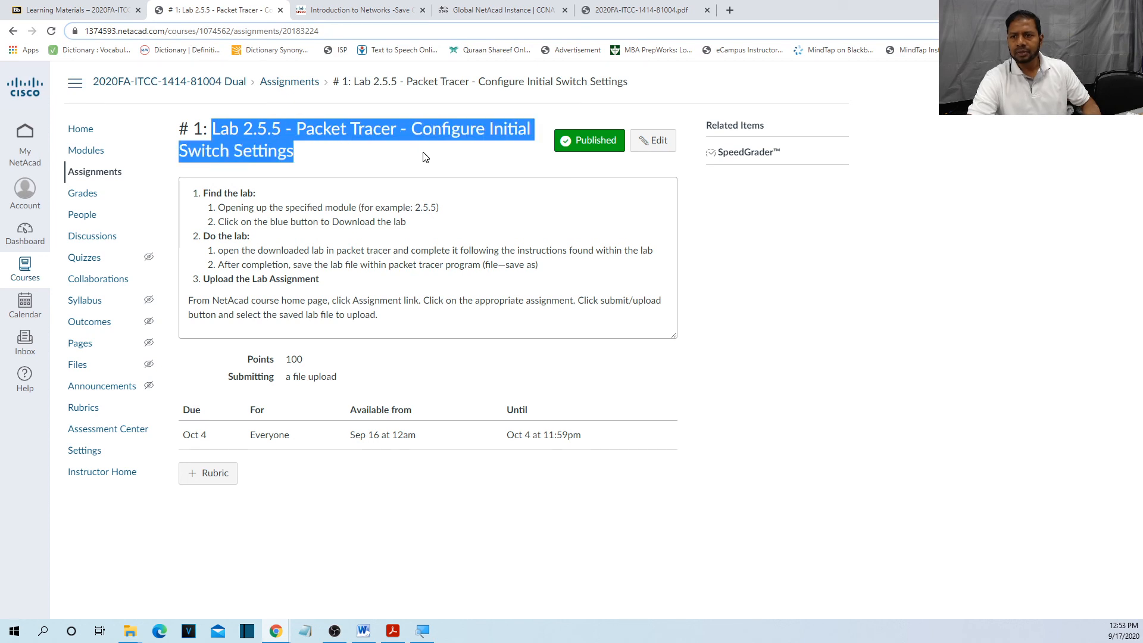
{"action": "left_click", "coordinate": [422, 156]}
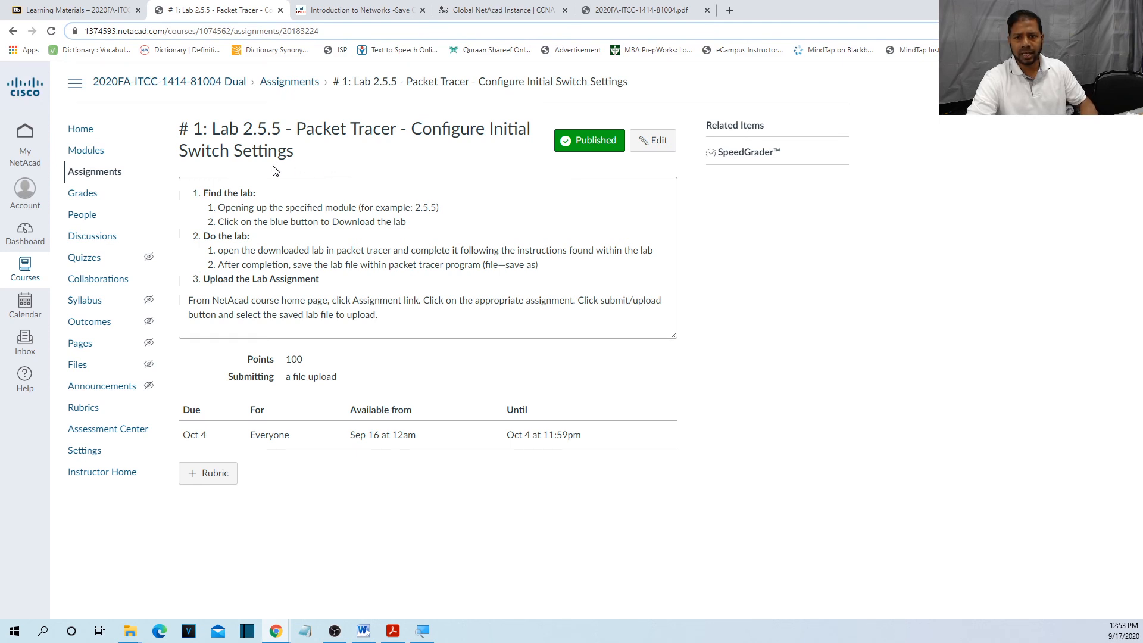
{"action": "left_click_drag", "start_coordinate": [204, 194], "coordinate": [246, 225]}
{"action": "left_click_drag", "start_coordinate": [263, 246], "coordinate": [445, 218]}
{"action": "left_click", "coordinate": [446, 218]}
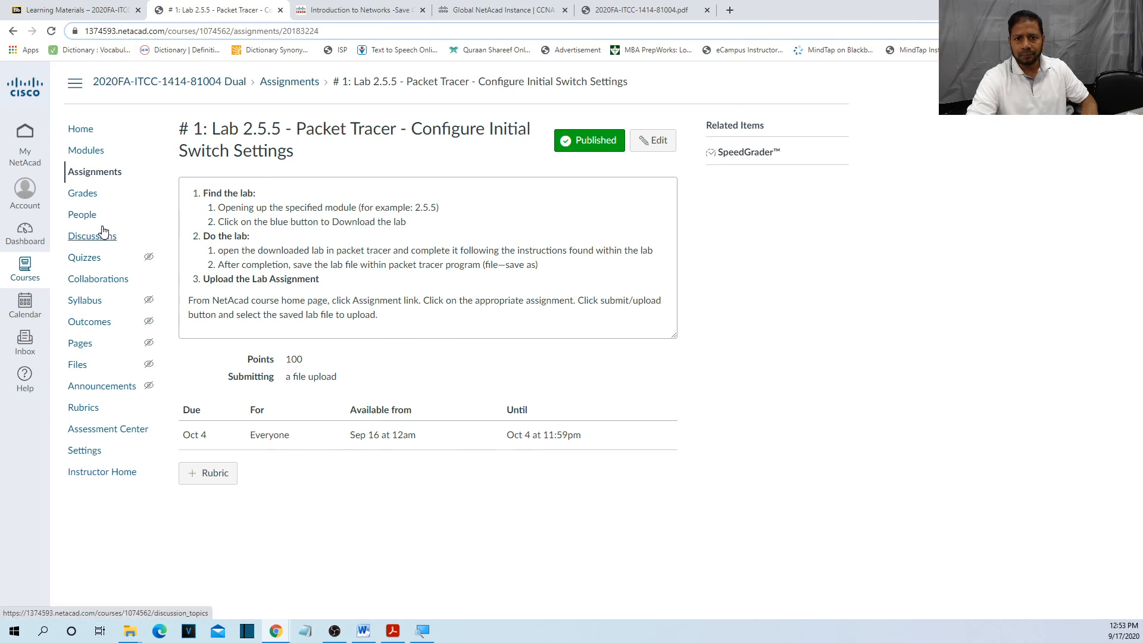
{"action": "left_click", "coordinate": [98, 173]}
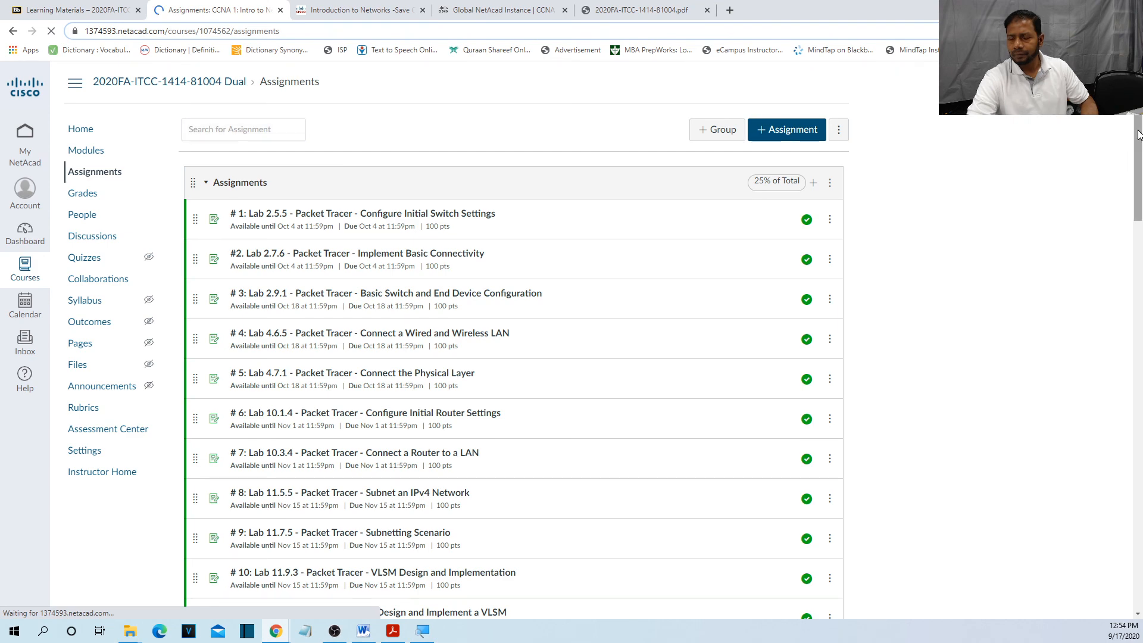
{"action": "scroll", "coordinate": [1137, 196], "scroll_direction": "down", "scroll_amount": 3}
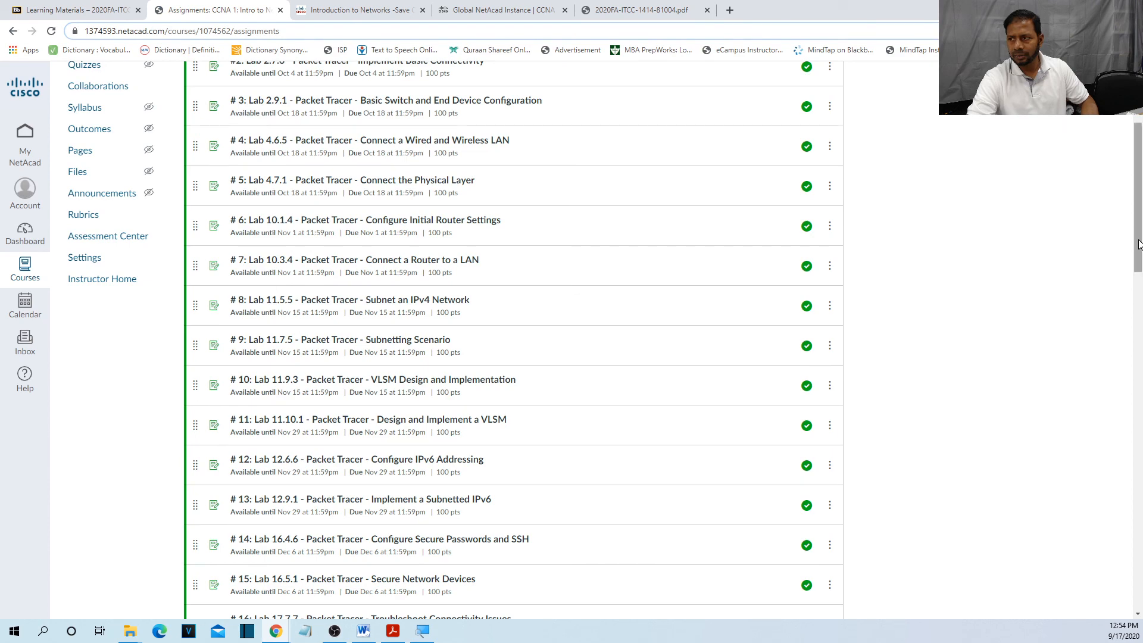
{"action": "left_click_drag", "start_coordinate": [1138, 244], "coordinate": [1139, 404]}
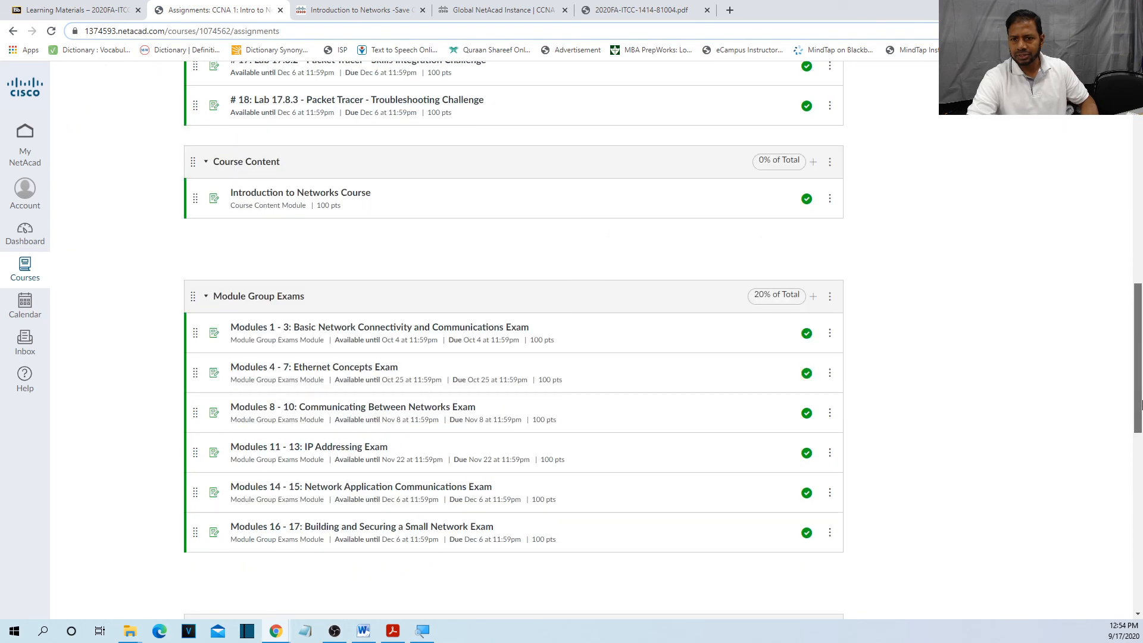
{"action": "left_click_drag", "start_coordinate": [1139, 404], "coordinate": [1105, 285]}
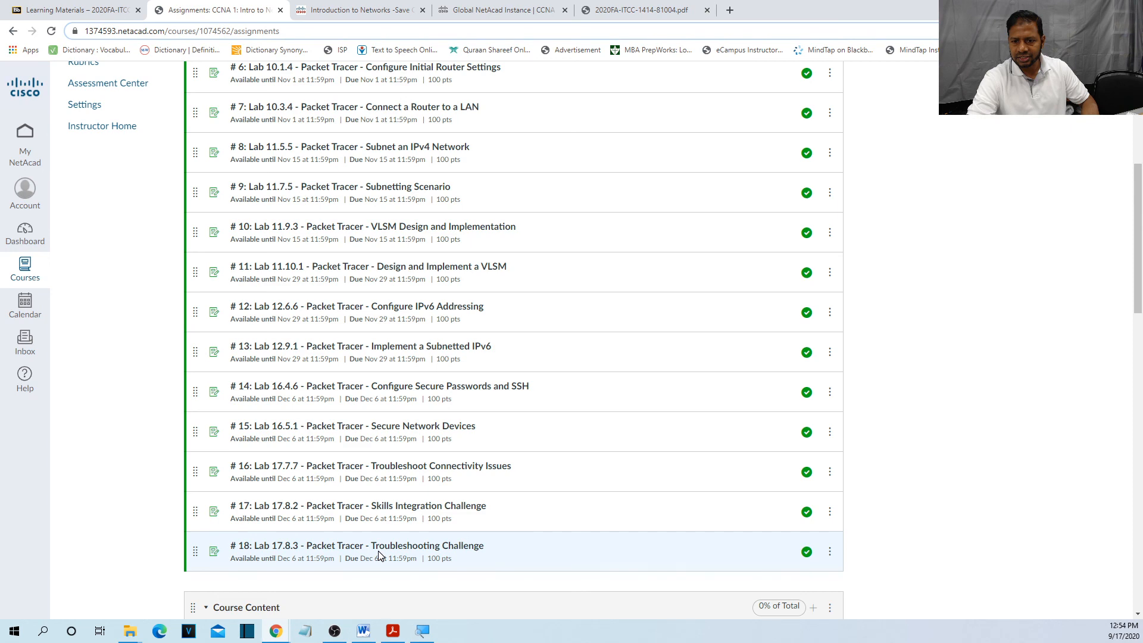
{"action": "left_click_drag", "start_coordinate": [1139, 260], "coordinate": [1140, 376]}
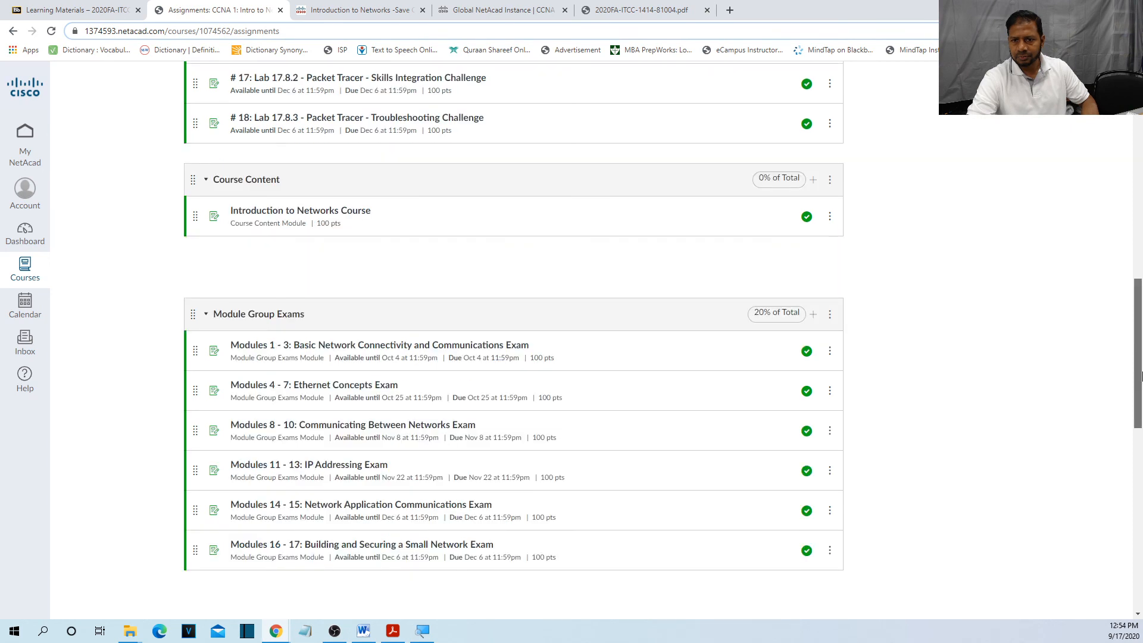
{"action": "scroll", "coordinate": [432, 219], "scroll_direction": "down", "scroll_amount": 3}
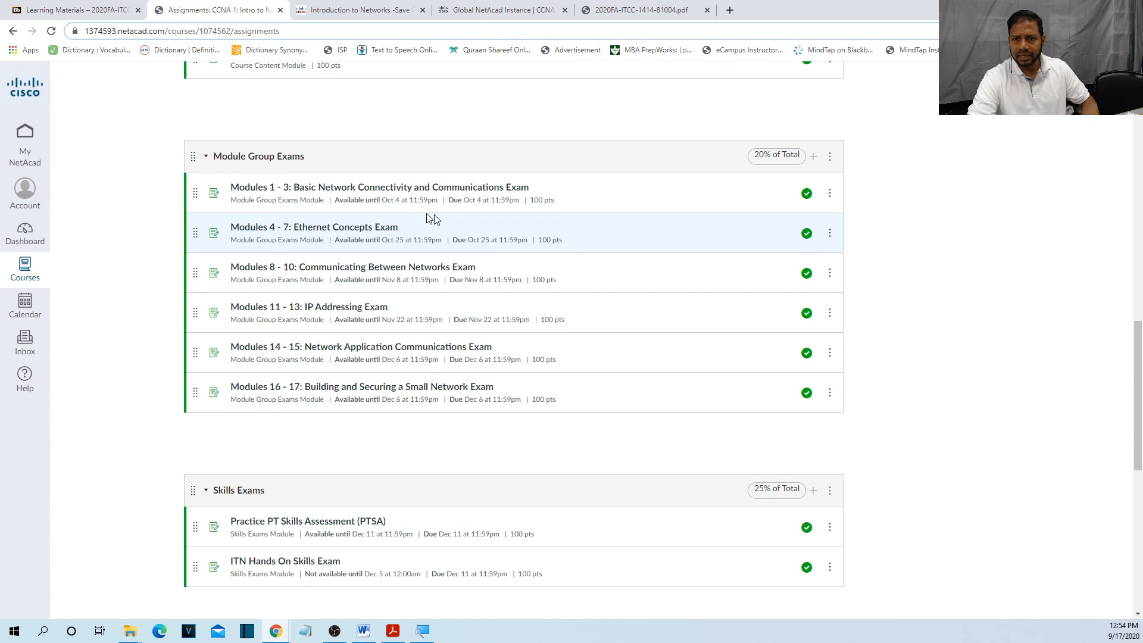
{"action": "left_click_drag", "start_coordinate": [317, 162], "coordinate": [321, 164]}
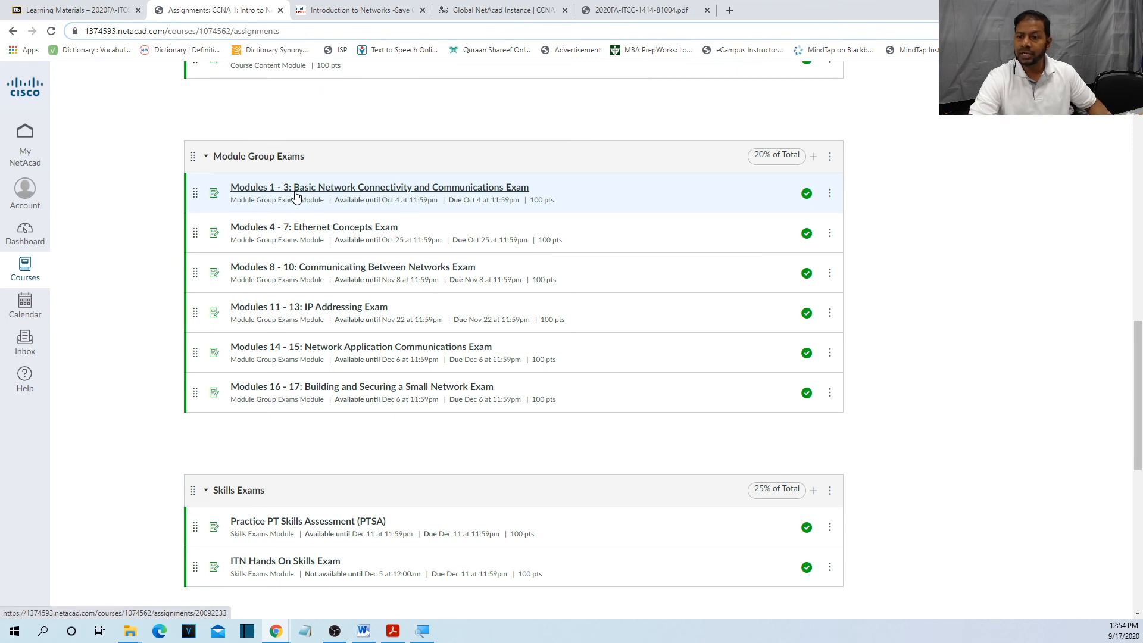
{"action": "left_click", "coordinate": [456, 192]}
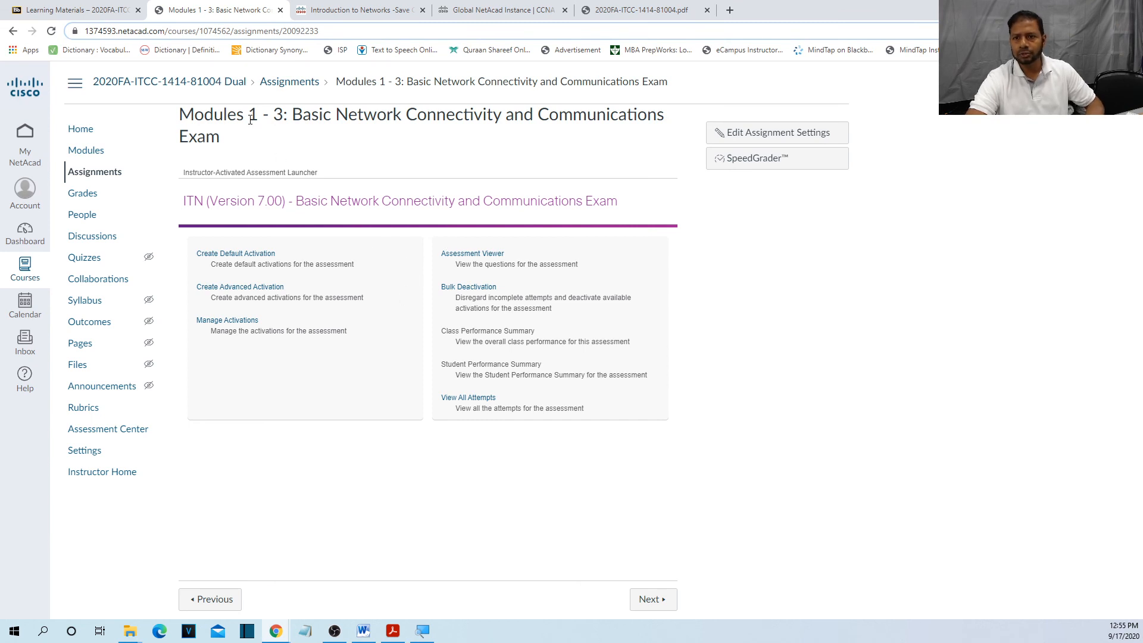
{"action": "left_click_drag", "start_coordinate": [249, 114], "coordinate": [453, 128]}
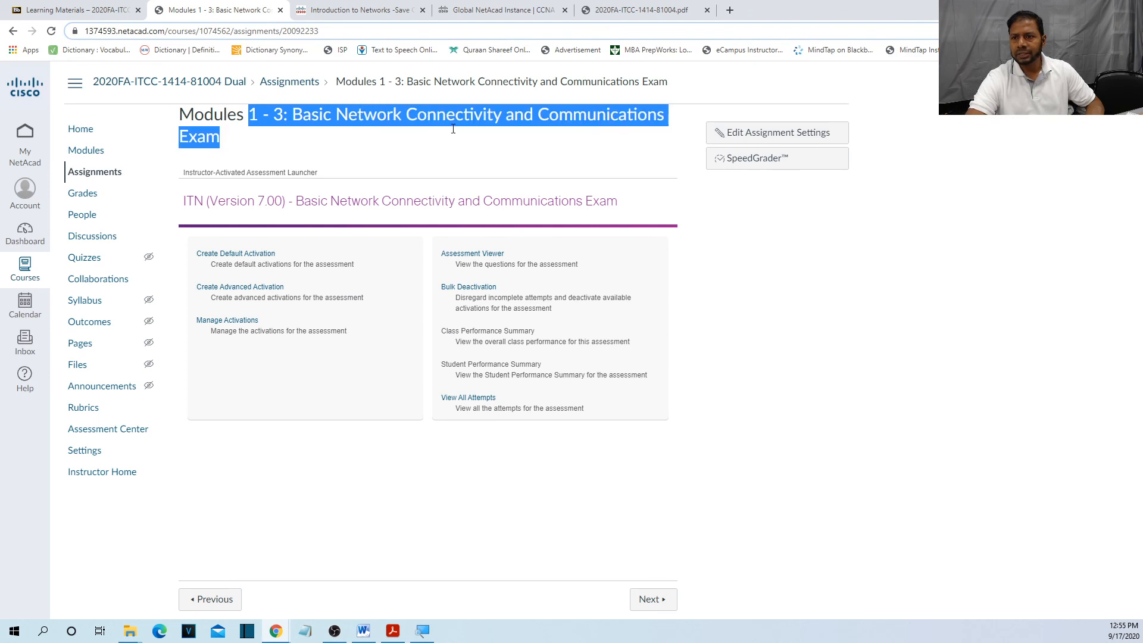
{"action": "double_click", "coordinate": [209, 136]}
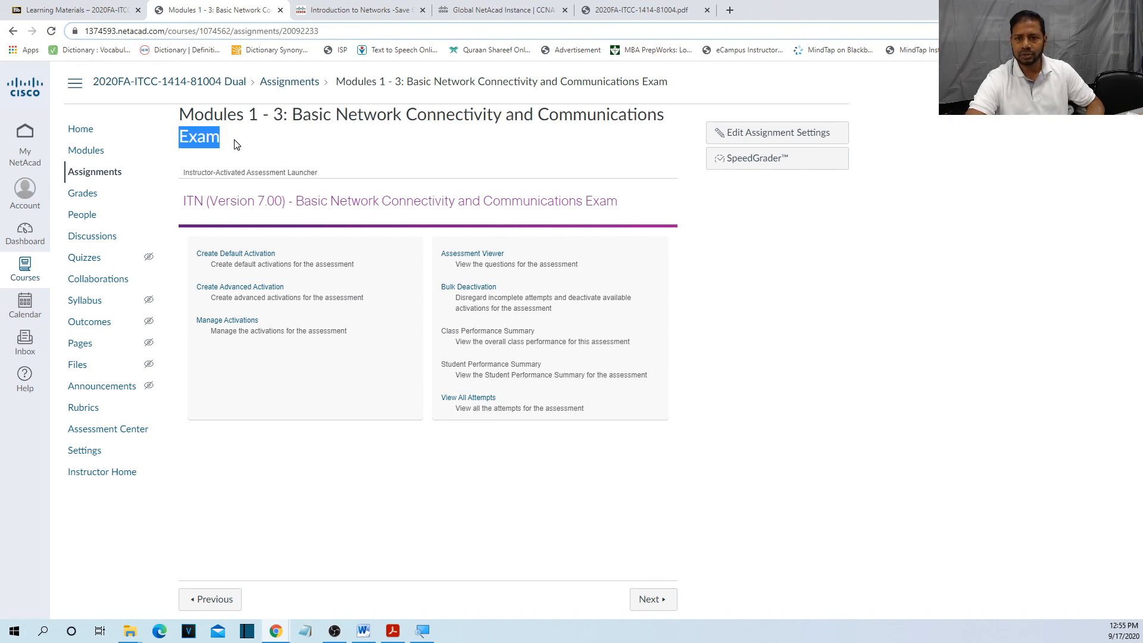
{"action": "left_click", "coordinate": [110, 177]}
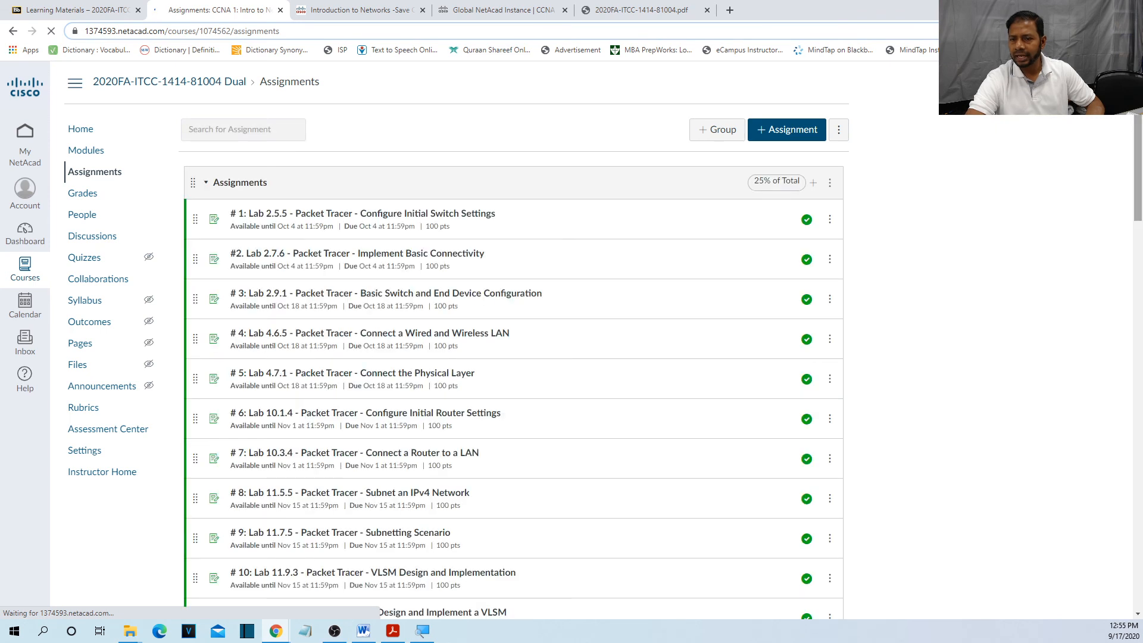
{"action": "scroll", "coordinate": [1141, 208], "scroll_direction": "down", "scroll_amount": 6}
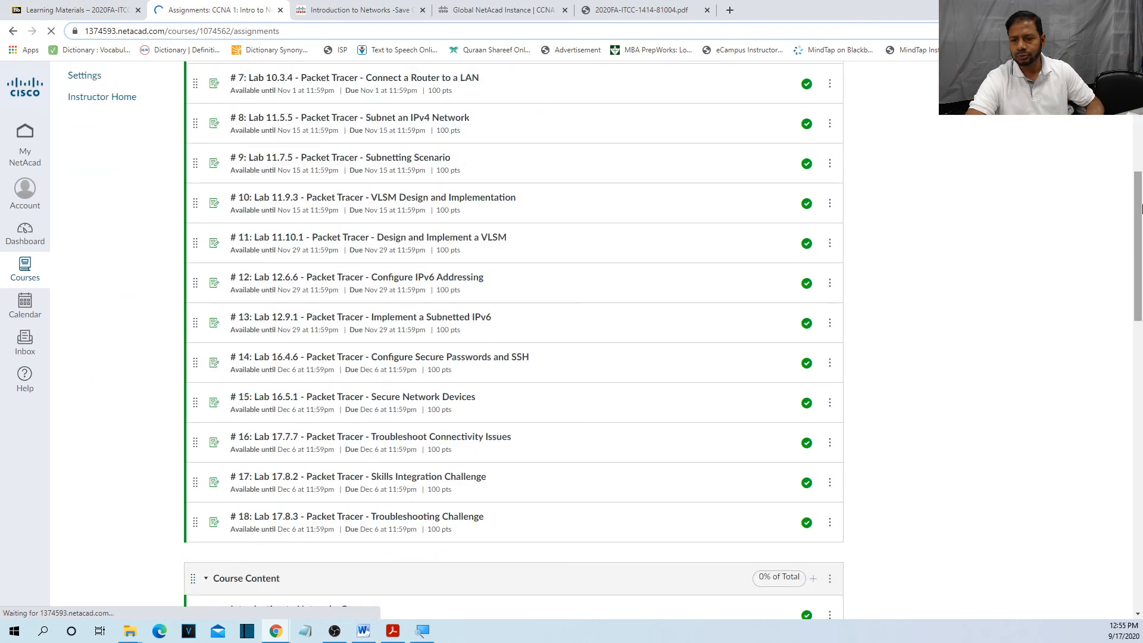
{"action": "left_click_drag", "start_coordinate": [1141, 209], "coordinate": [1141, 342]}
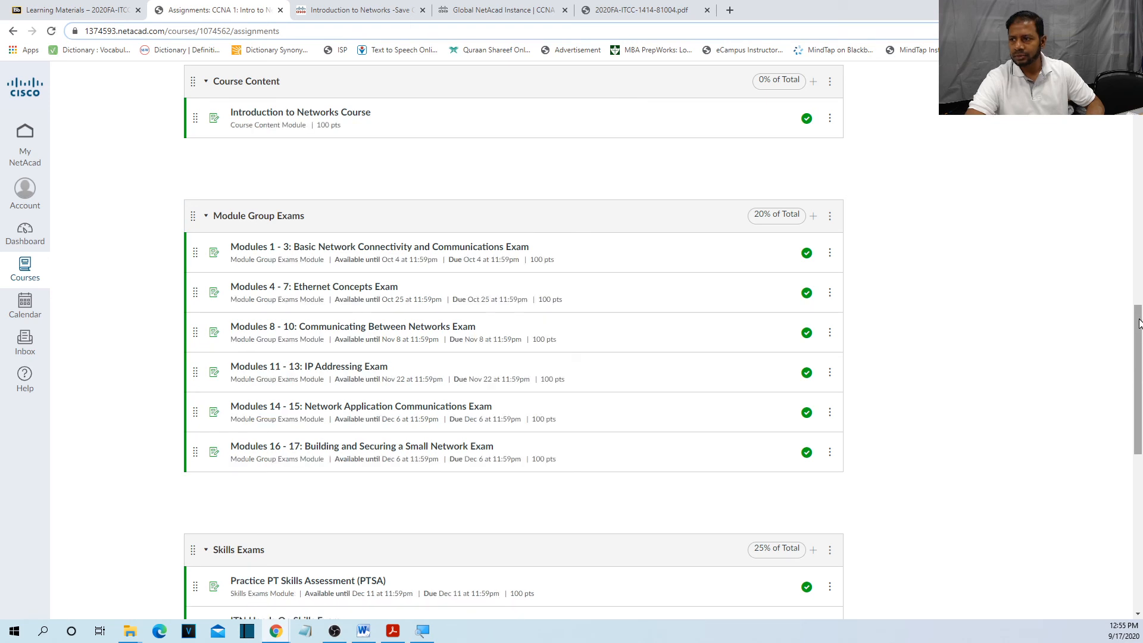
{"action": "left_click_drag", "start_coordinate": [1139, 323], "coordinate": [1124, 96]}
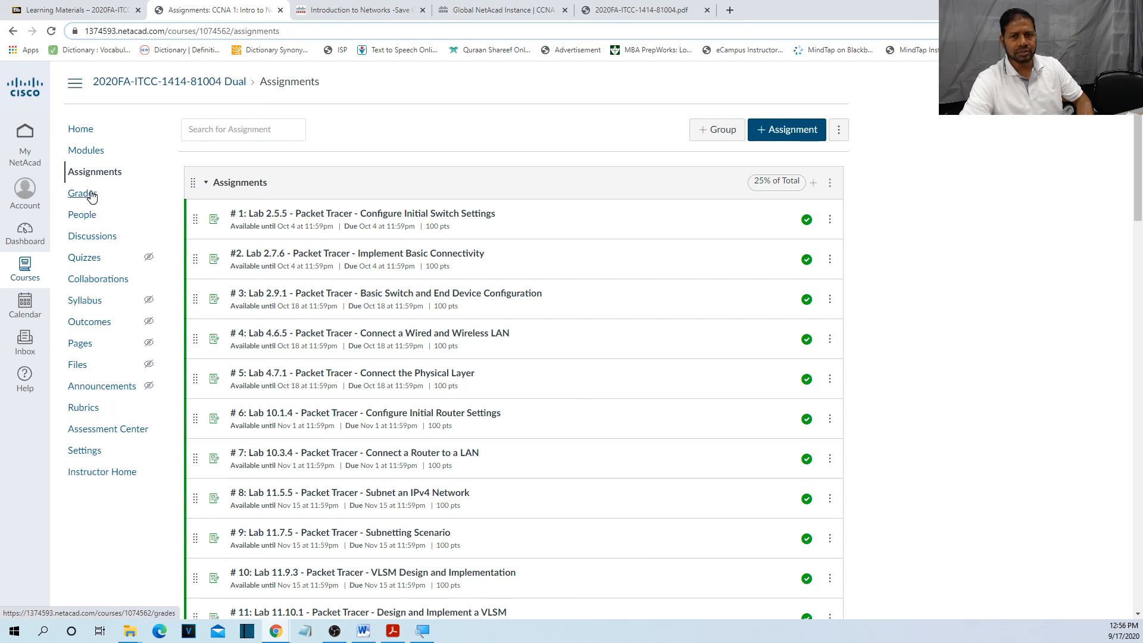
Check My Grades in Blackboard, return to NetAcad assignments, then show the CCNA 1 notes PDF.
{"action": "left_click", "coordinate": [92, 14]}
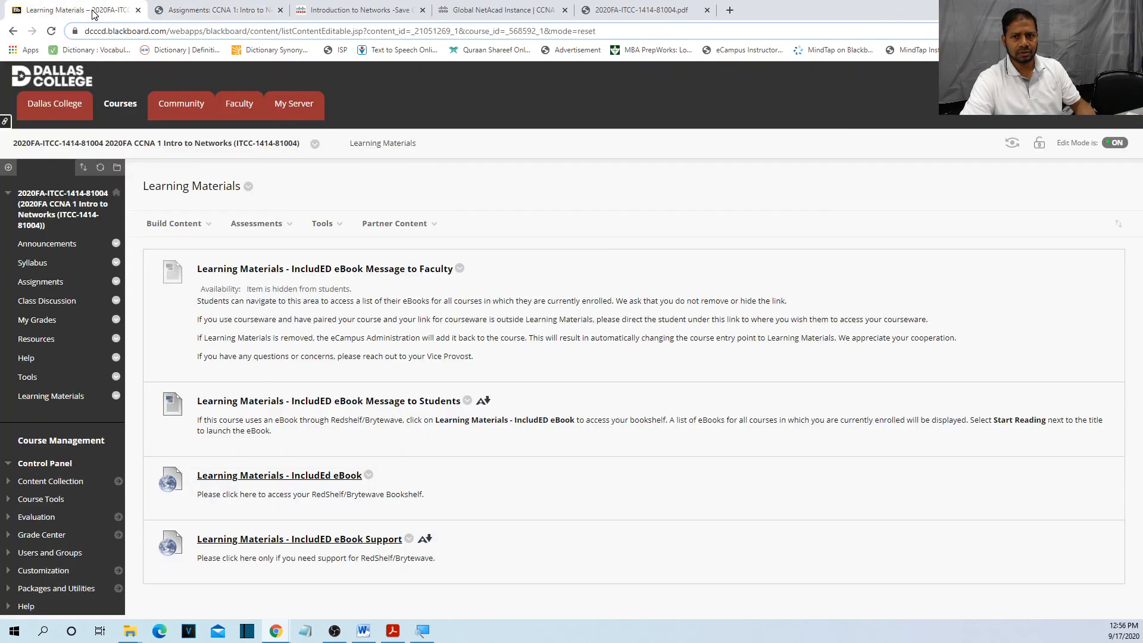
{"action": "left_click", "coordinate": [43, 326]}
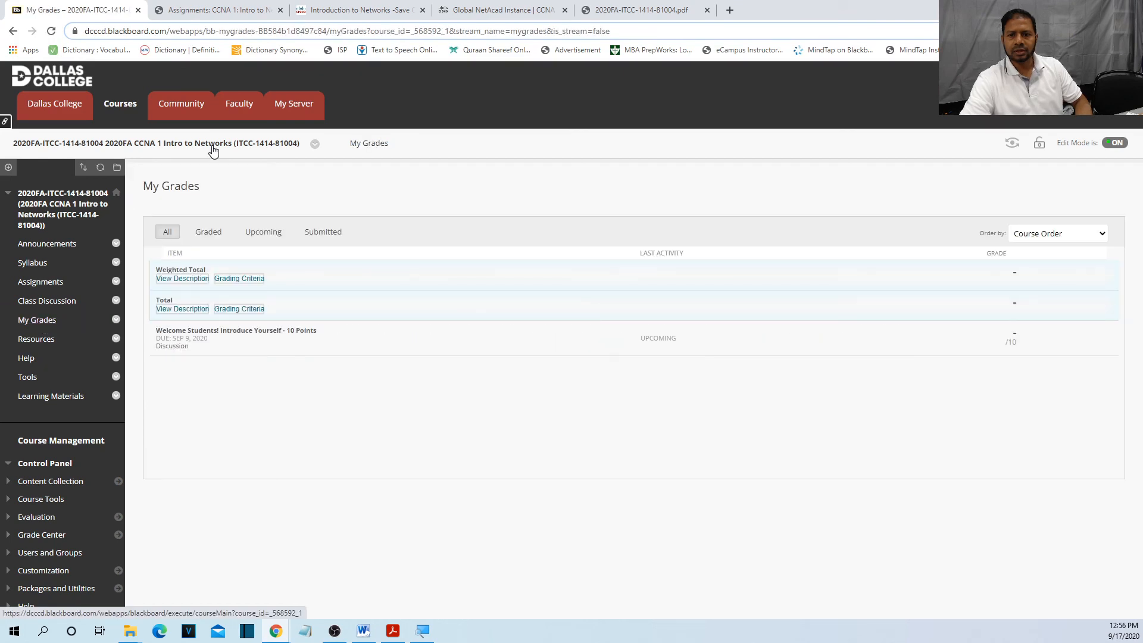
{"action": "left_click", "coordinate": [212, 10]}
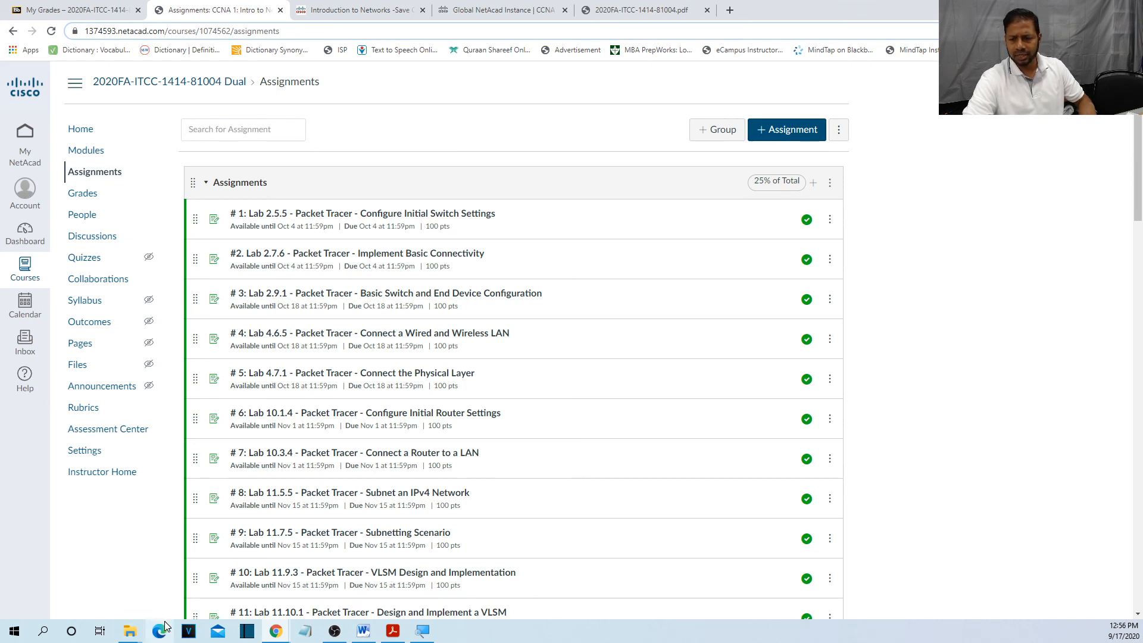
{"action": "left_click", "coordinate": [391, 631]}
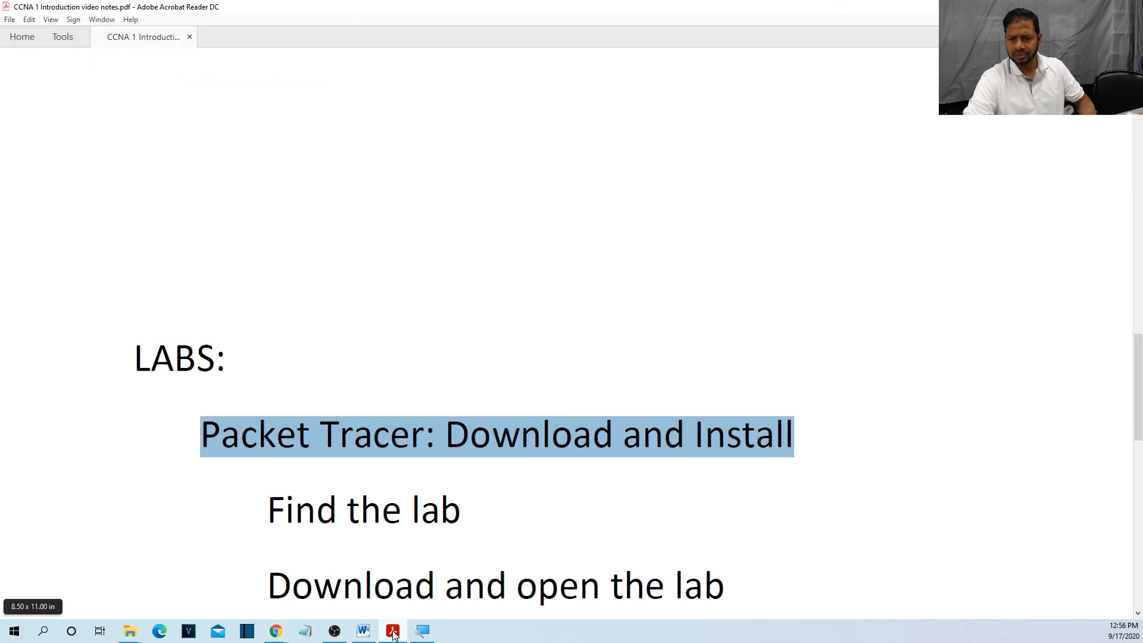